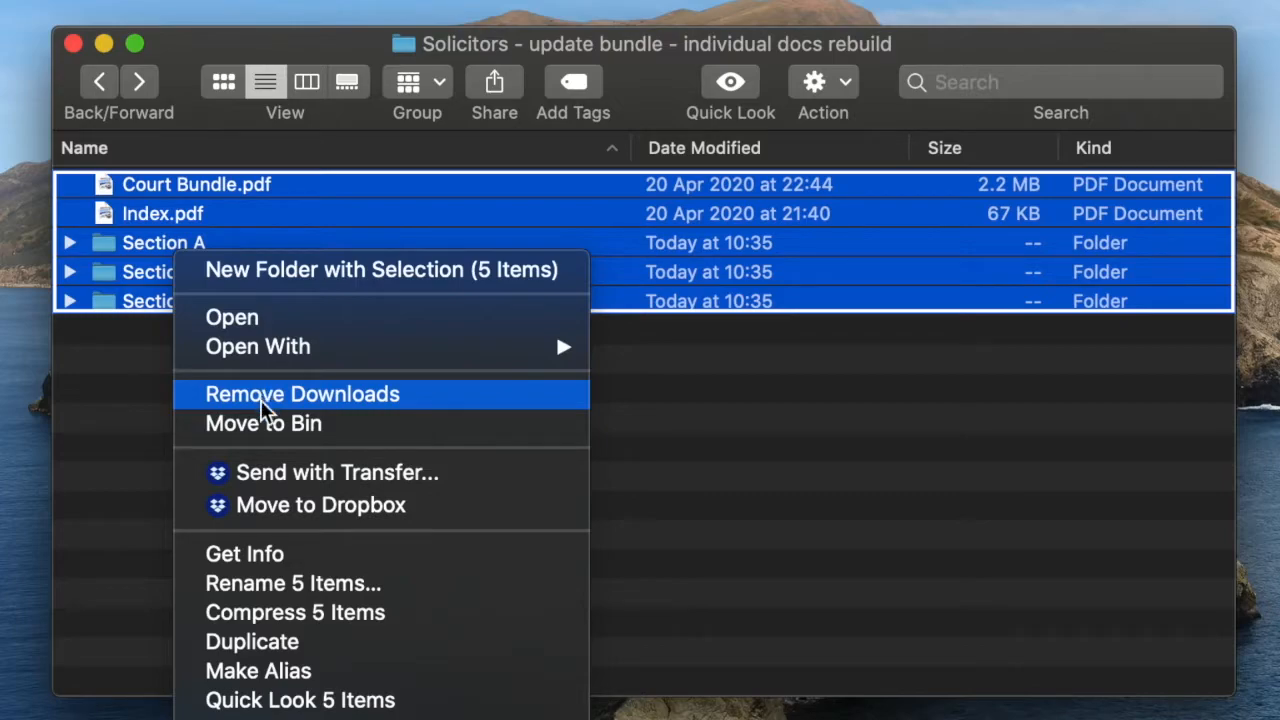
Step: Duplicate the two PDFs and three Section folders, and group the five copies into a new folder
{"action": "left_click", "coordinate": [265, 641]}
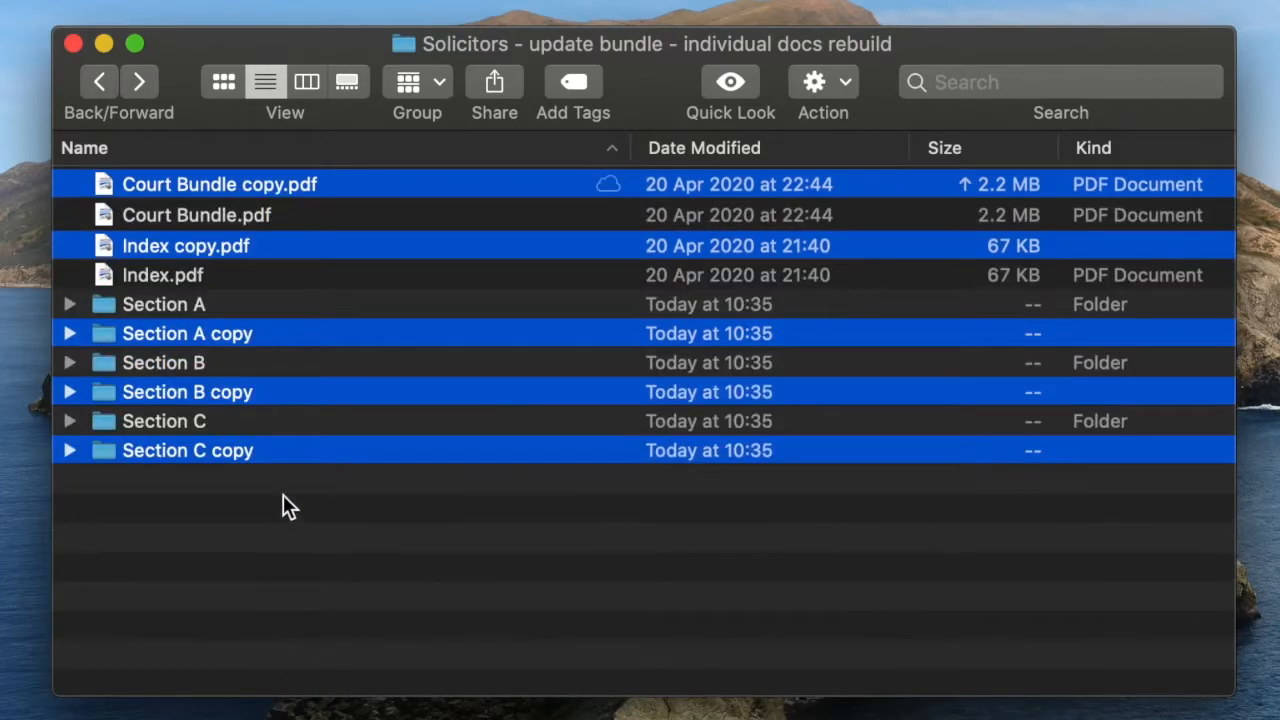
{"action": "right_click", "coordinate": [290, 456]}
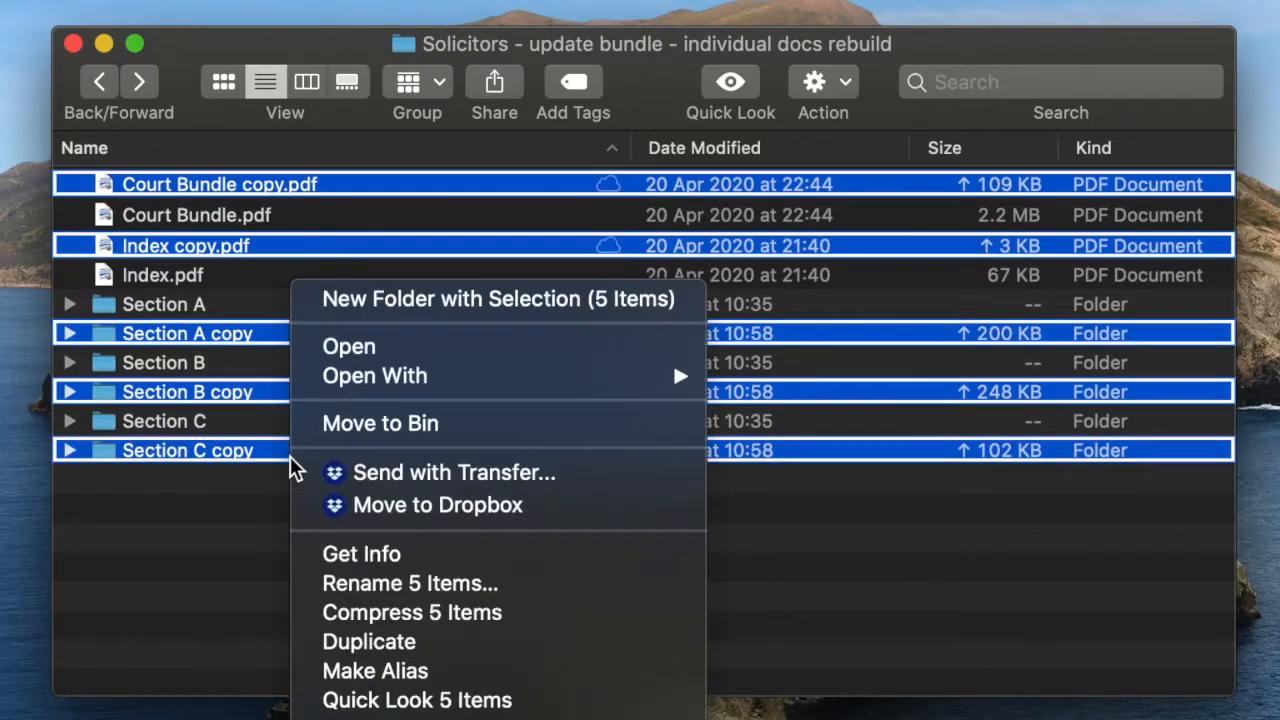
{"action": "left_click", "coordinate": [462, 302]}
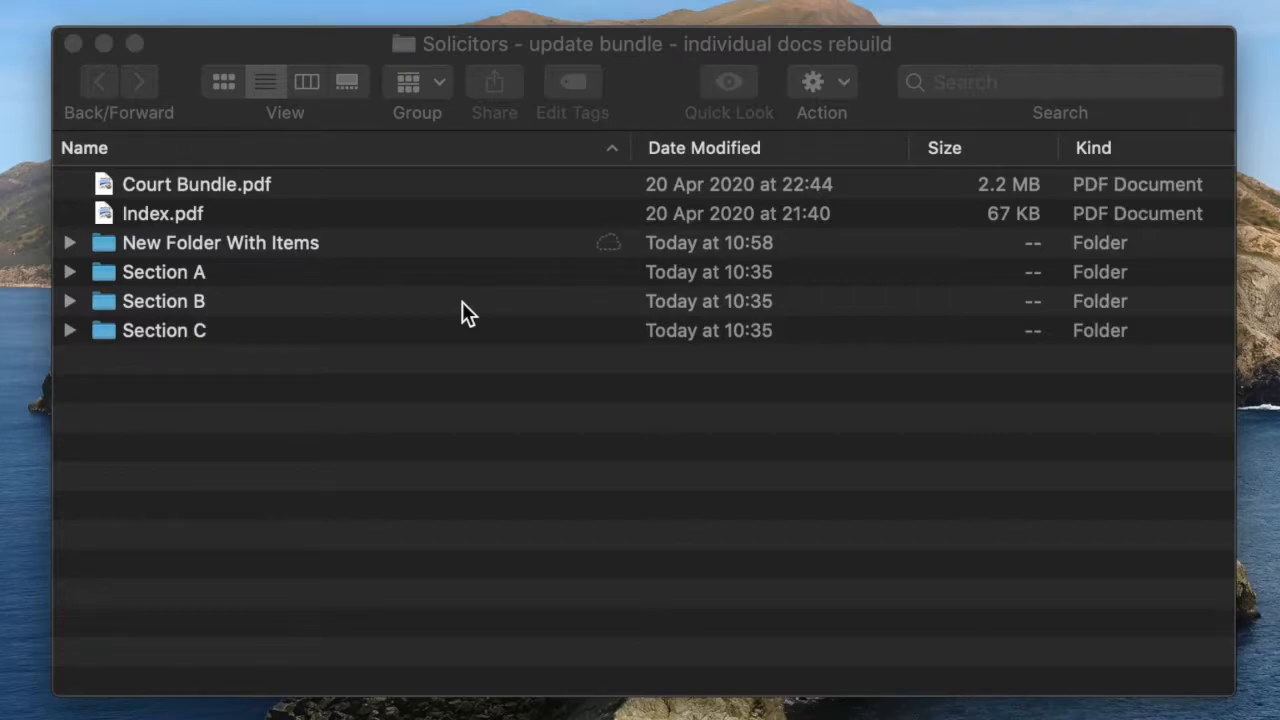
Step: Rename the folder of copies as "BACKUP for bundle for hearing on [date]"
{"action": "left_click", "coordinate": [215, 243]}
{"action": "key", "text": "Return"}
{"action": "type", "text": "BACK"}
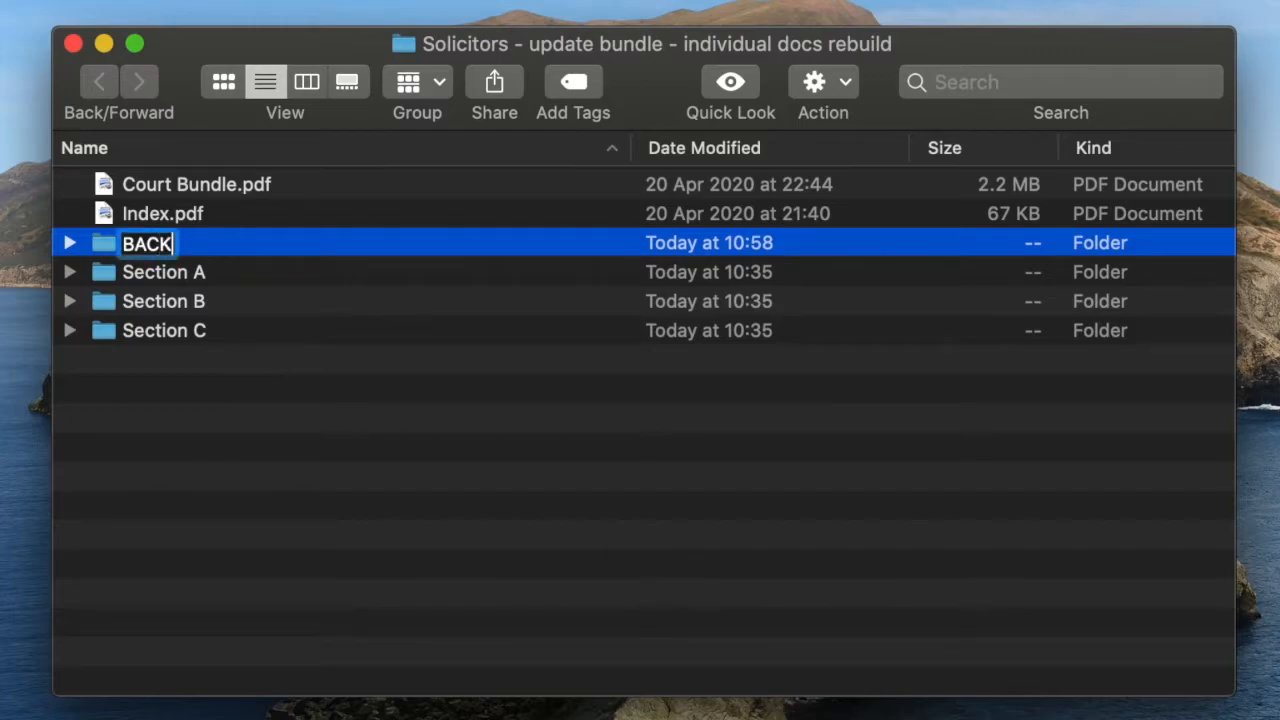
{"action": "type", "text": "UP for bundle "}
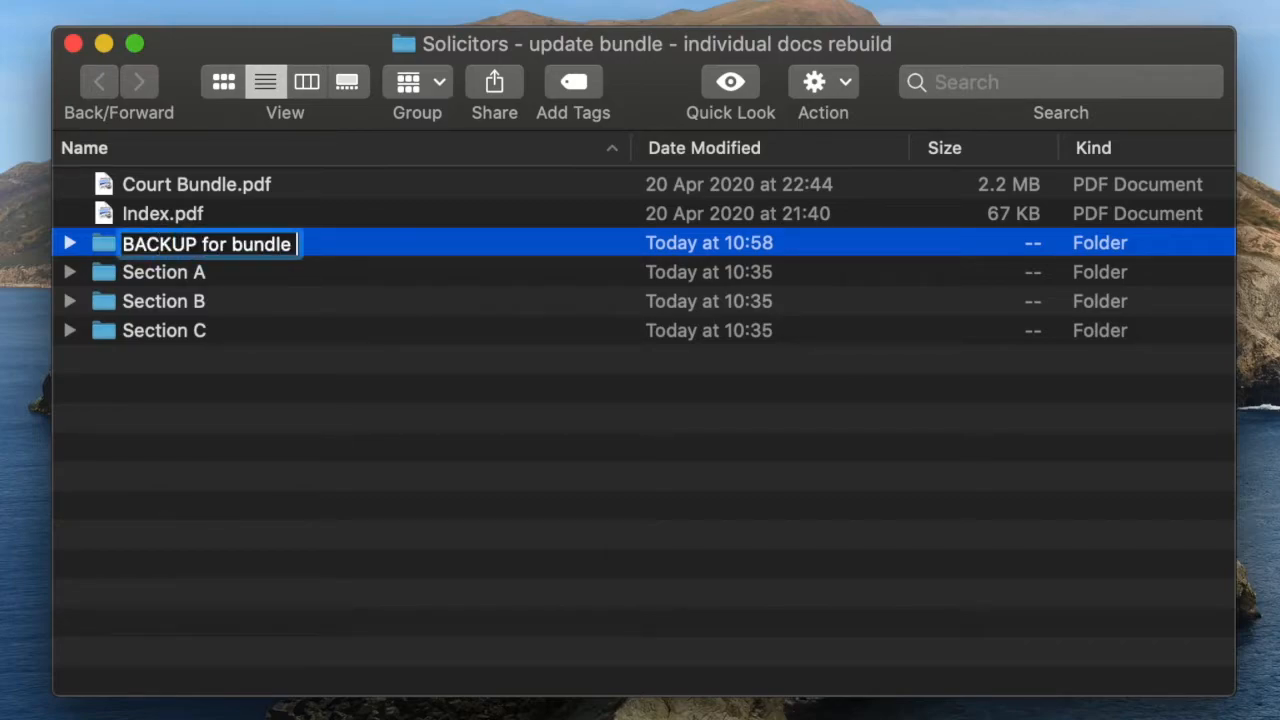
{"action": "type", "text": "for heari"}
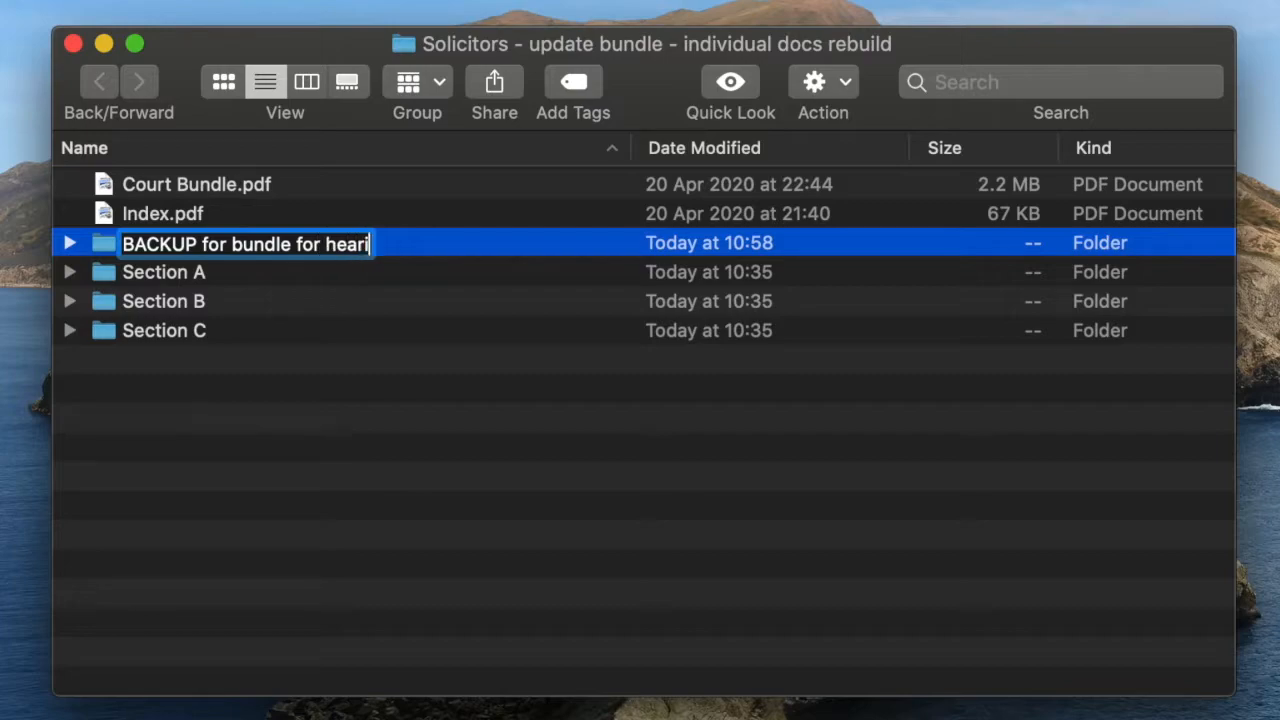
{"action": "type", "text": "ng on [date]"}
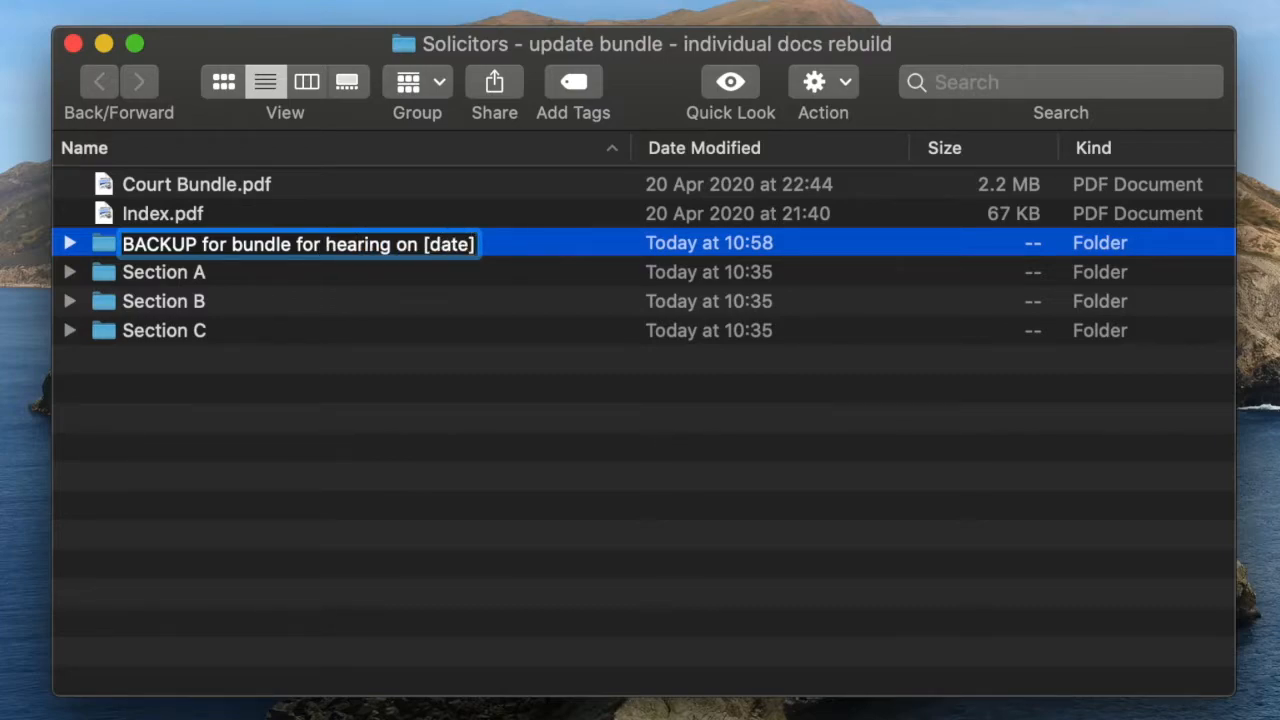
{"action": "key", "text": "Return"}
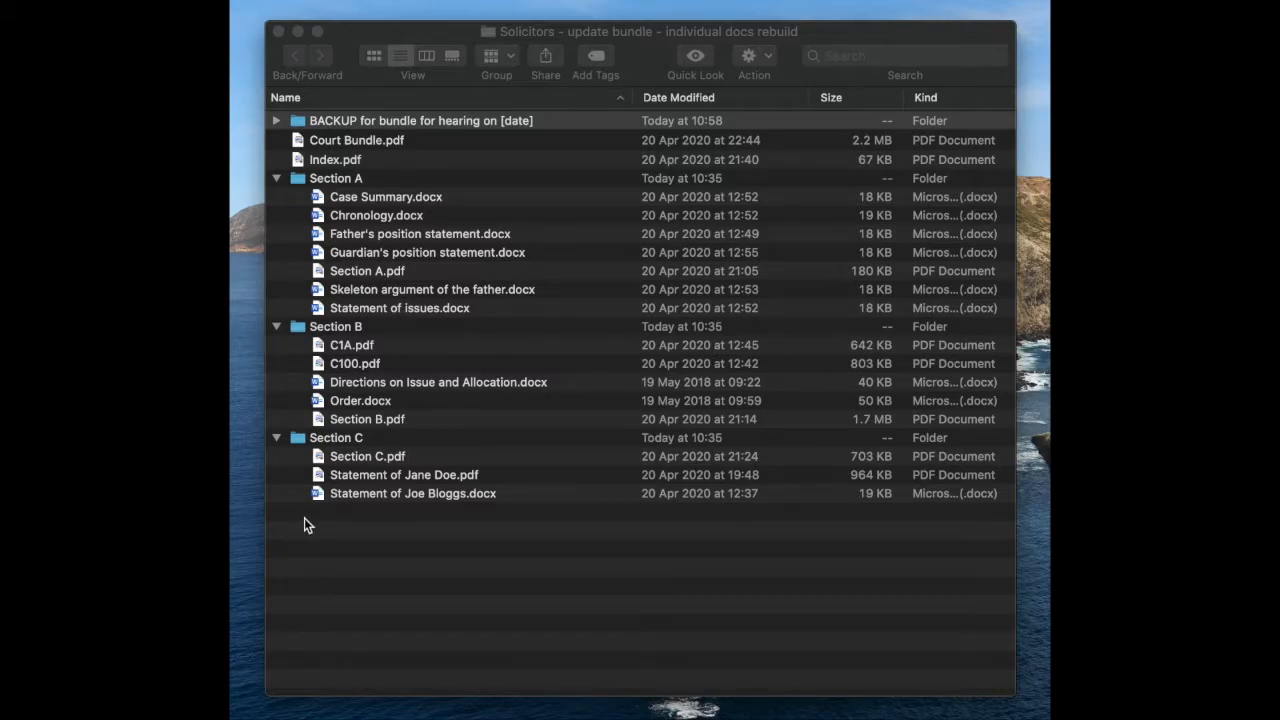
Step: Move Section A.pdf, Section B.pdf and Section C.pdf from their section folders to the bin
{"action": "left_click", "coordinate": [365, 280]}
{"action": "right_click", "coordinate": [365, 280]}
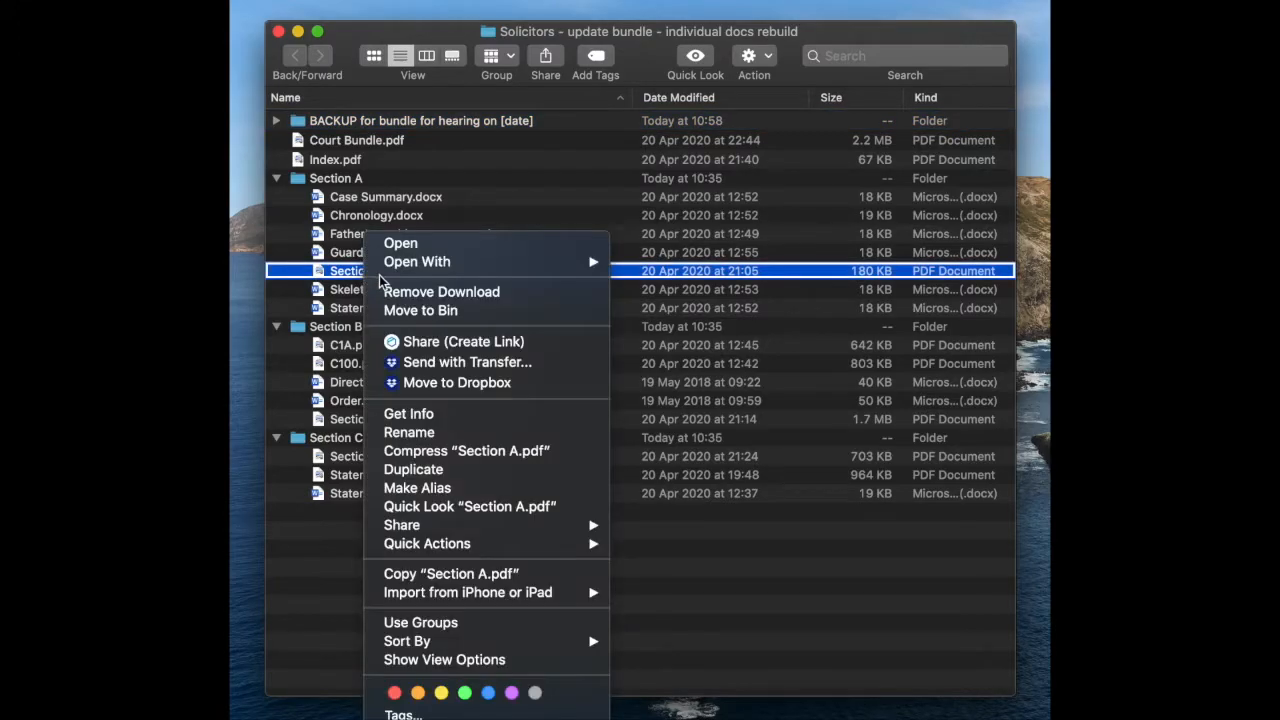
{"action": "left_click", "coordinate": [405, 311]}
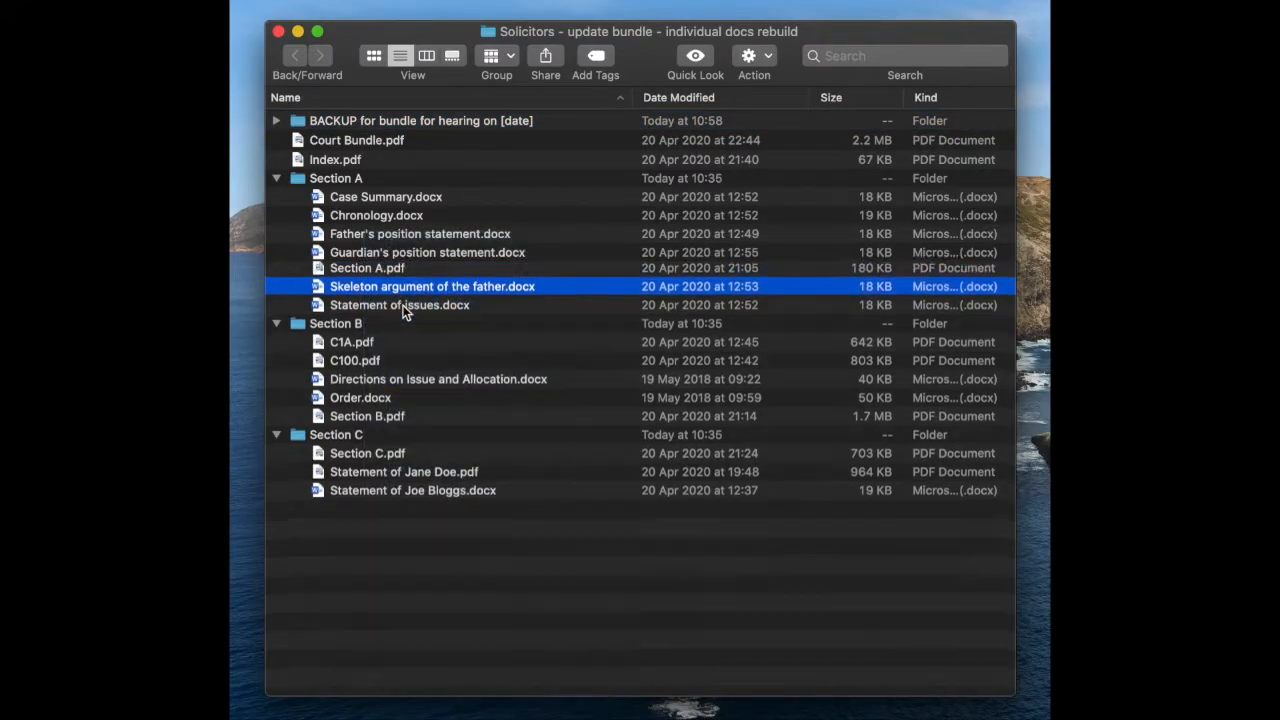
{"action": "left_click", "coordinate": [350, 404]}
{"action": "right_click", "coordinate": [350, 404]}
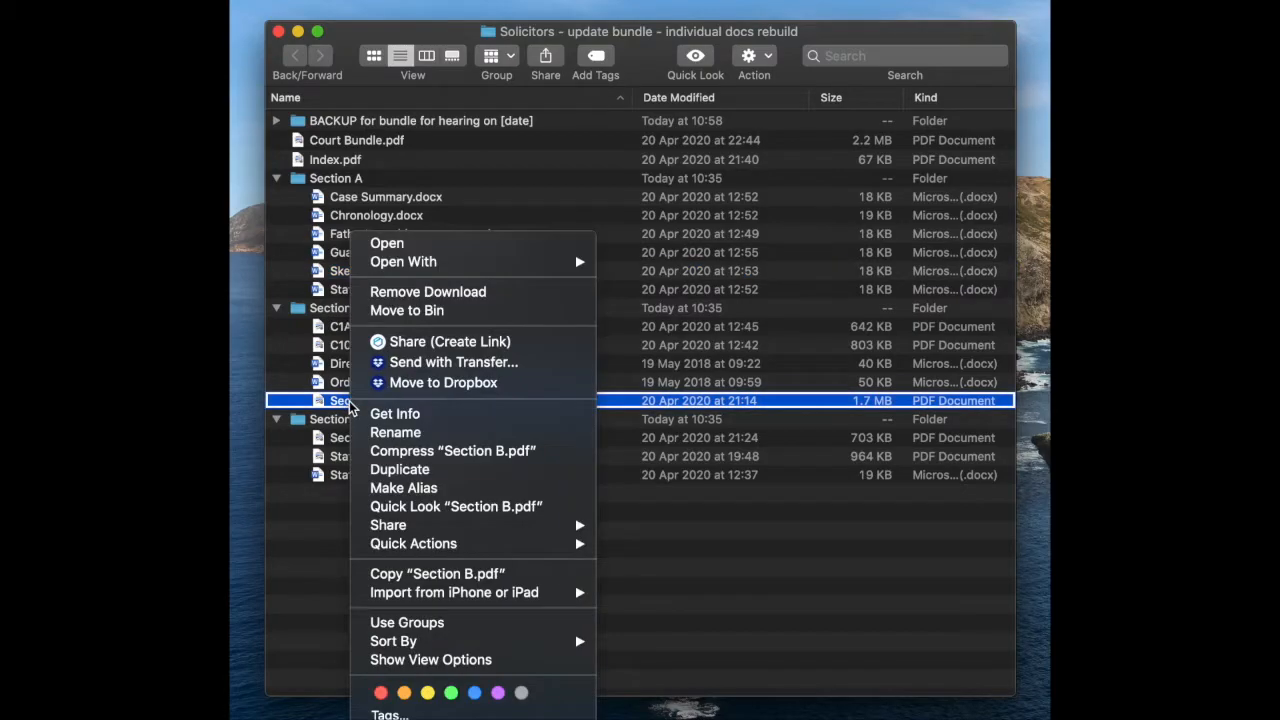
{"action": "left_click", "coordinate": [443, 311]}
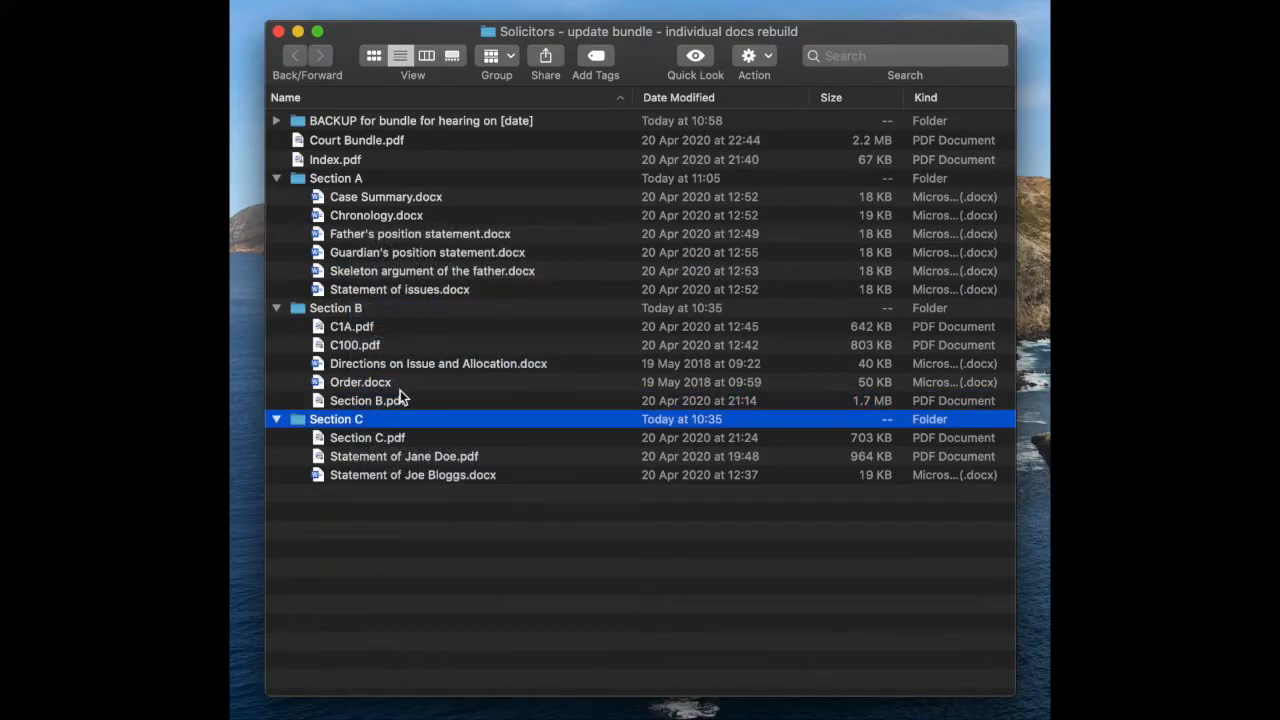
{"action": "left_click", "coordinate": [371, 423]}
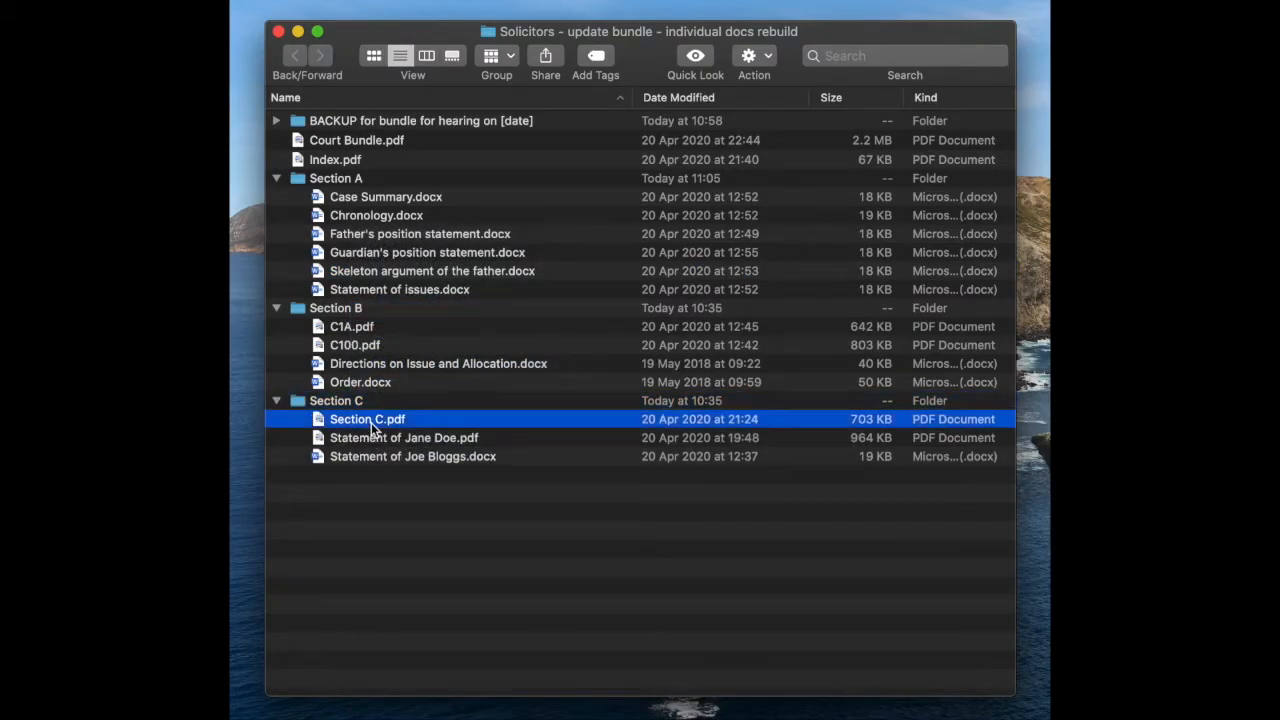
{"action": "right_click", "coordinate": [371, 423]}
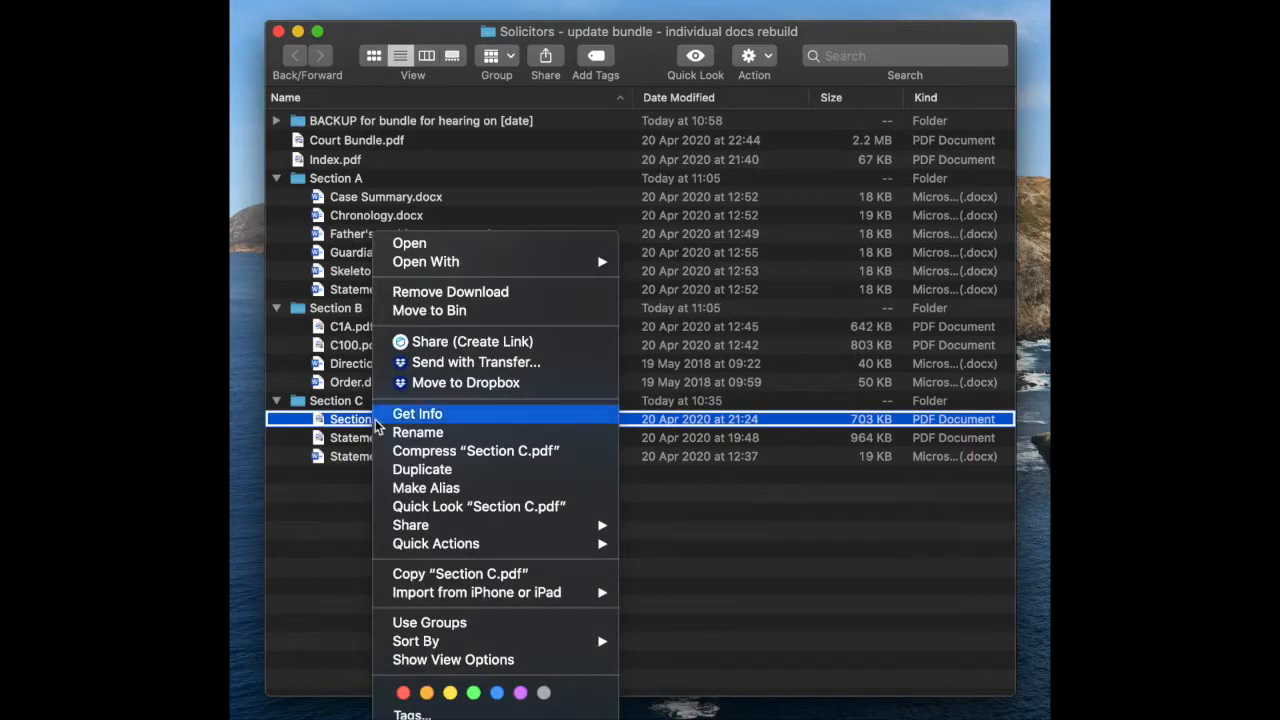
{"action": "left_click", "coordinate": [463, 318]}
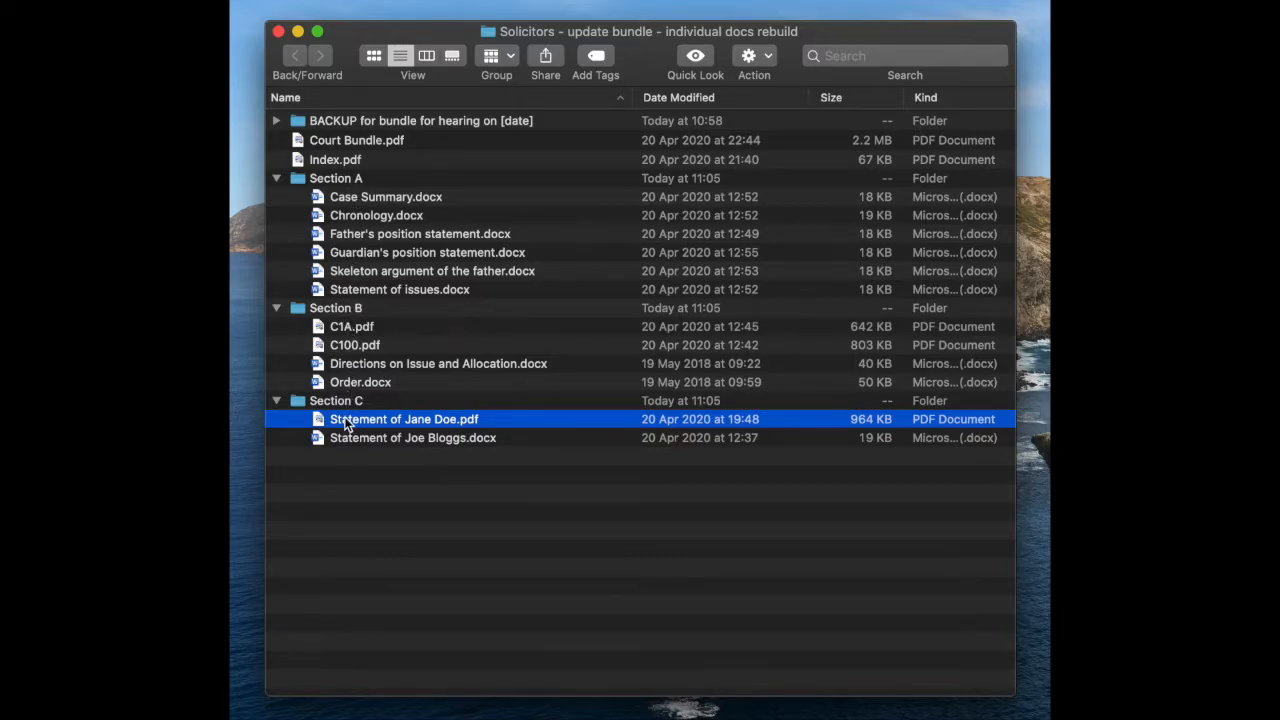
Step: Move Court Bundle.pdf and Index.pdf together to the bin
{"action": "left_click", "coordinate": [318, 160]}
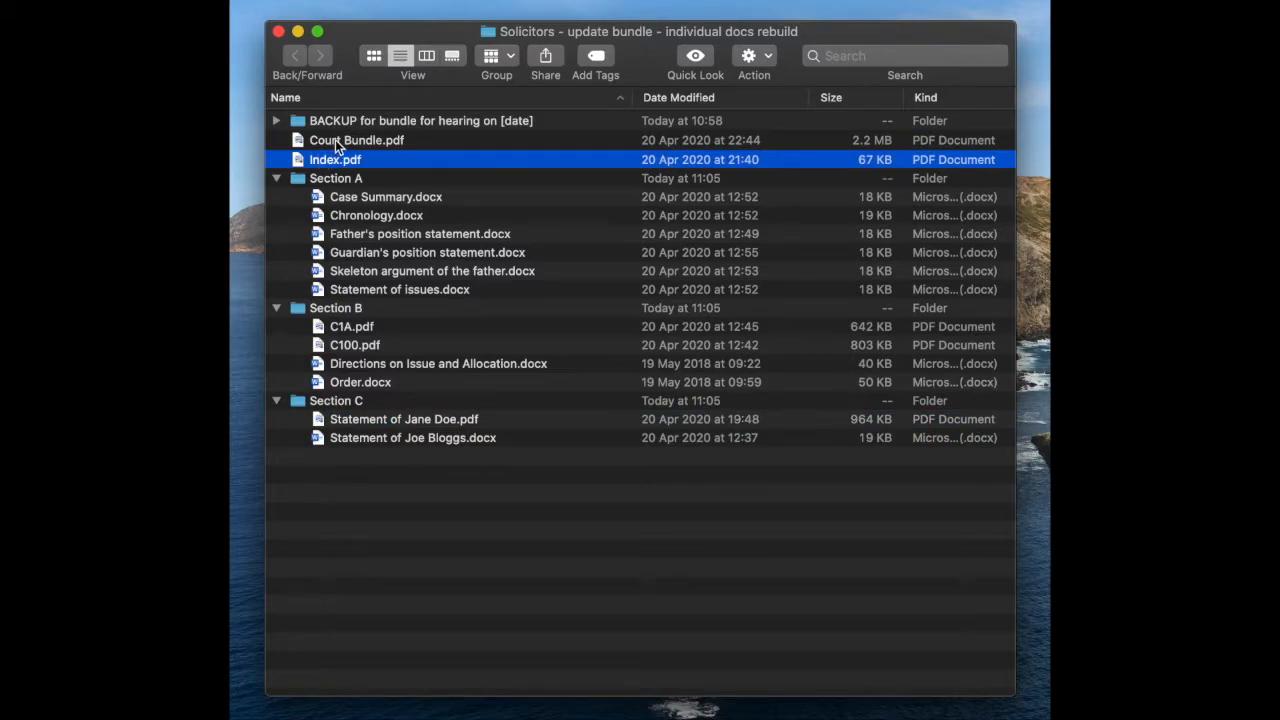
{"action": "left_click", "coordinate": [335, 140], "text": "shift"}
{"action": "right_click", "coordinate": [335, 140]}
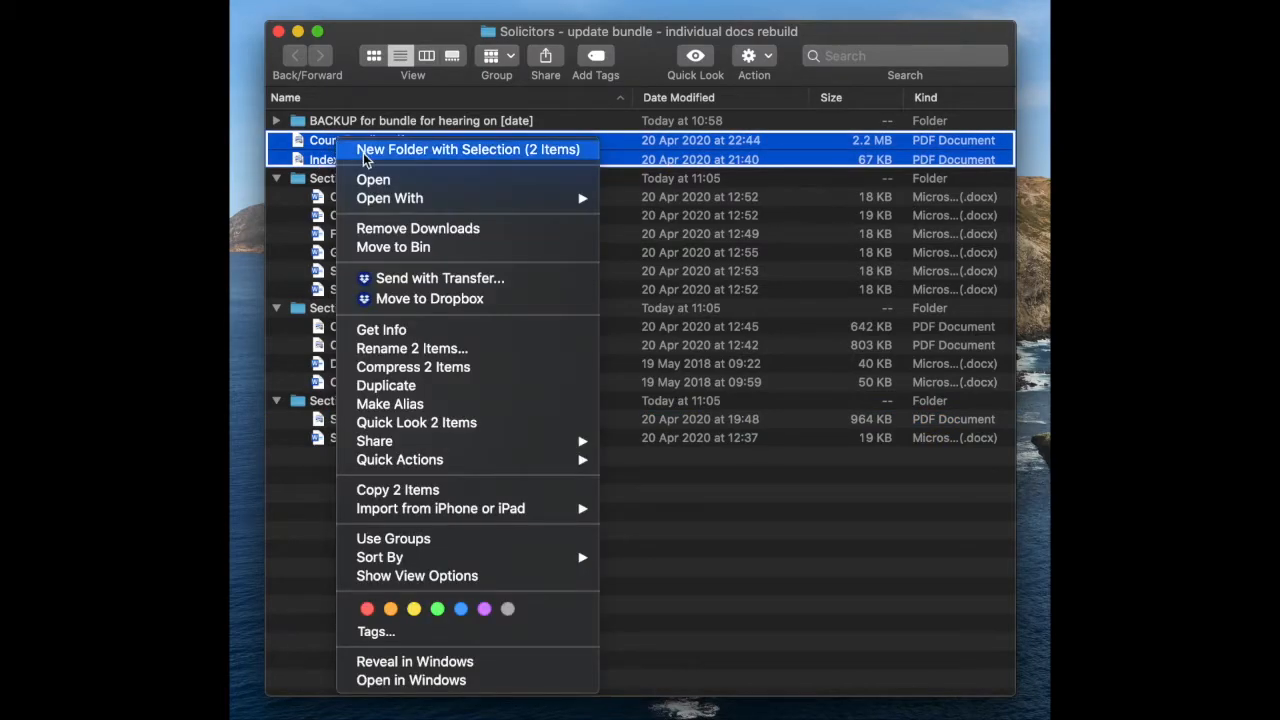
{"action": "left_click", "coordinate": [381, 247]}
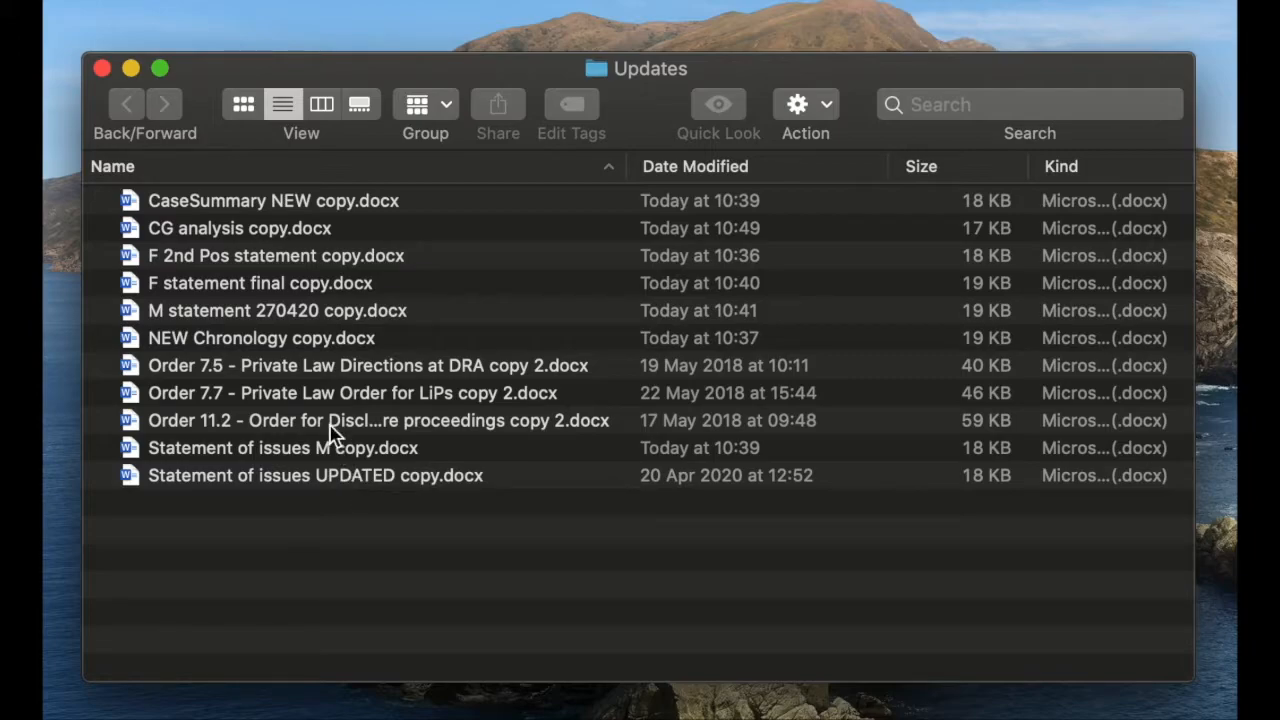
Step: Group the new case summary, F 2nd Pos statement, new chronology and both statements of issues into a new folder named "Section A"
{"action": "left_click", "coordinate": [304, 208]}
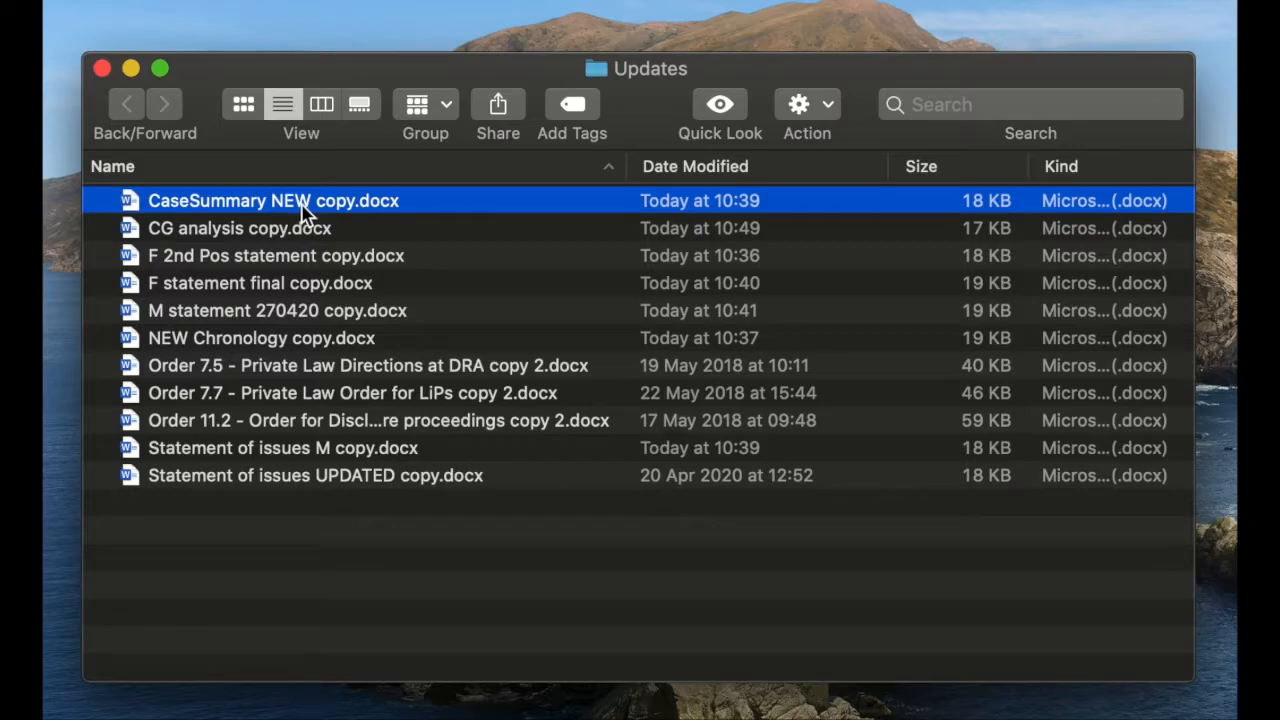
{"action": "left_click", "coordinate": [293, 262], "text": "super"}
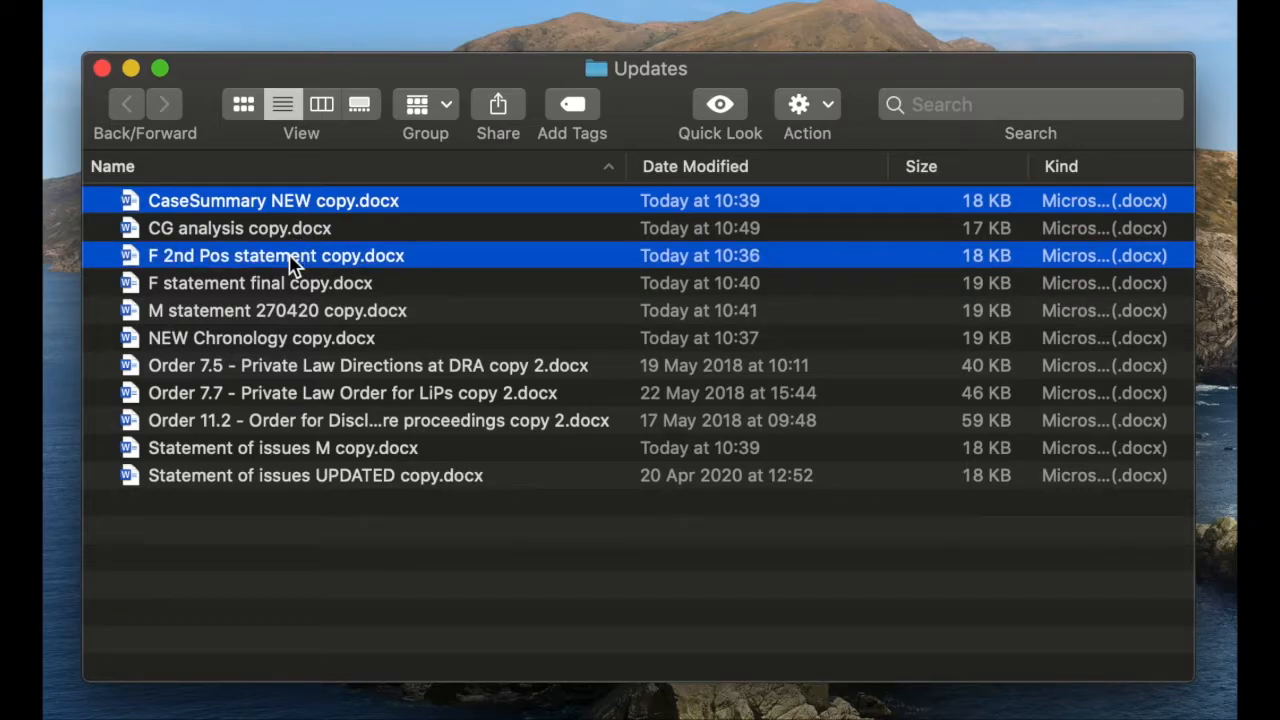
{"action": "left_click", "coordinate": [270, 342], "text": "super"}
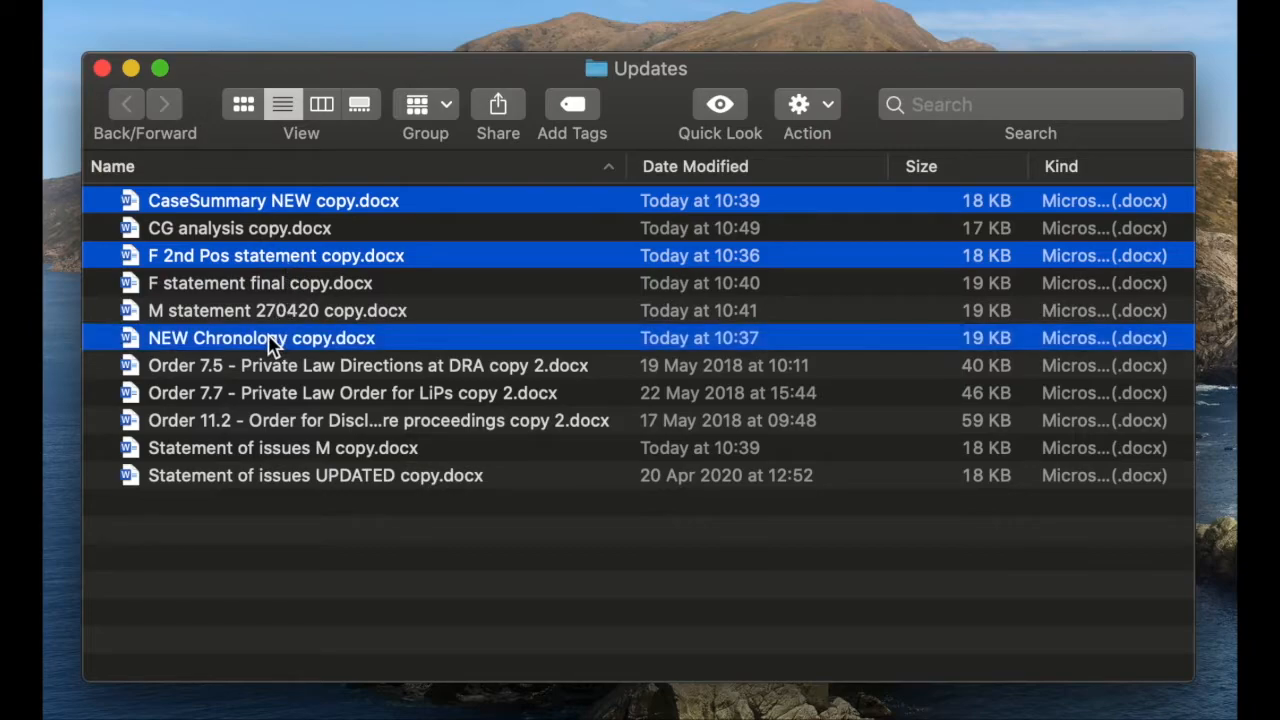
{"action": "left_click", "coordinate": [252, 455], "text": "super"}
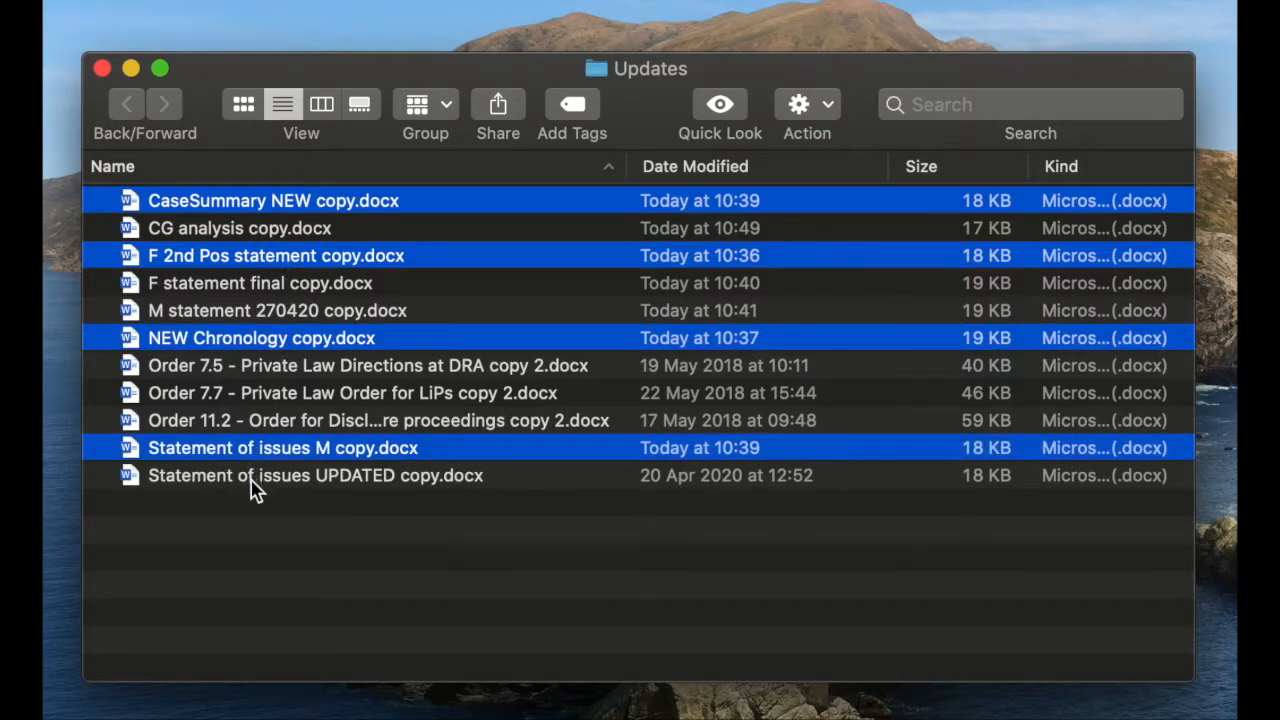
{"action": "left_click", "coordinate": [252, 480], "text": "super"}
{"action": "right_click", "coordinate": [251, 480]}
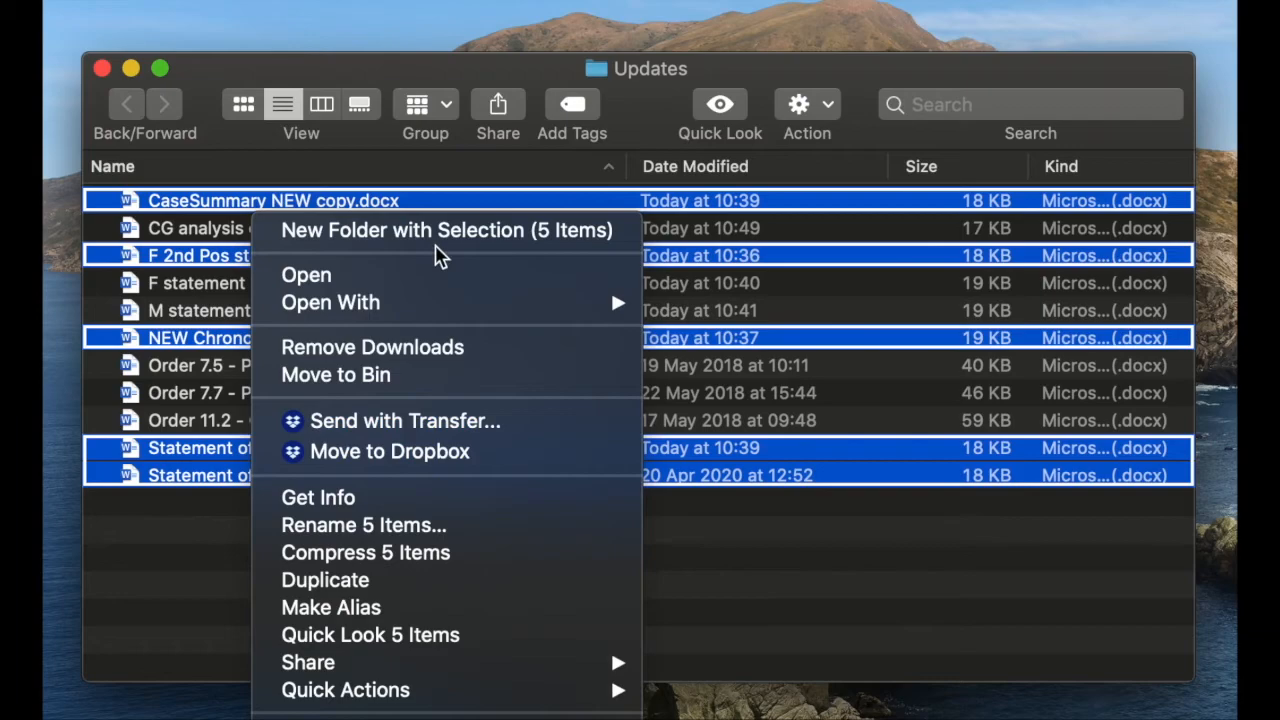
{"action": "left_click", "coordinate": [447, 250]}
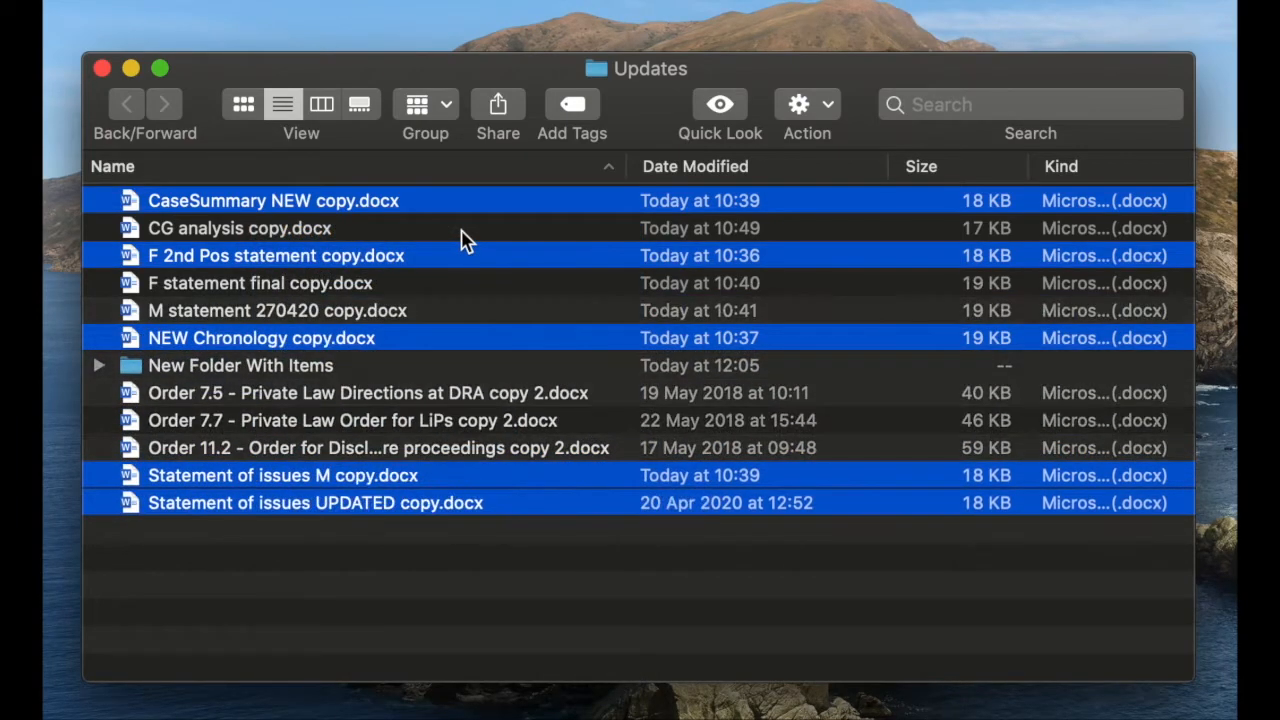
{"action": "type", "text": "Section A"}
{"action": "key", "text": "Return"}
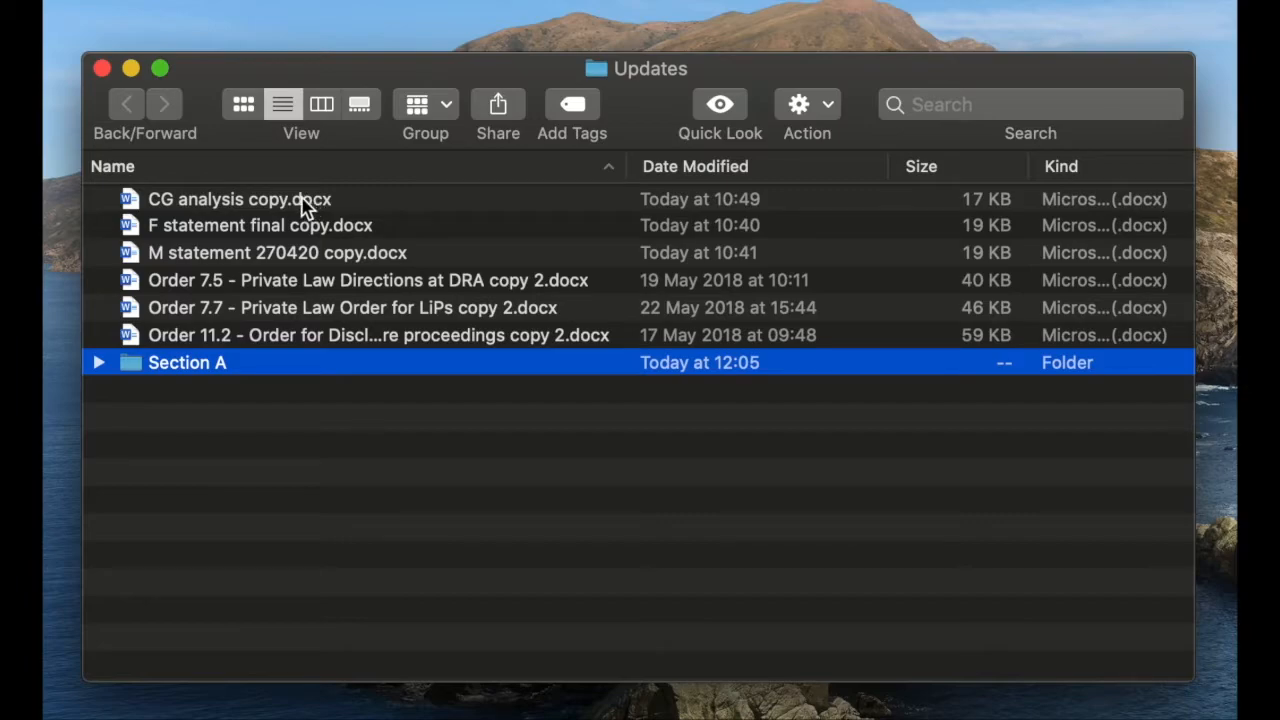
Step: Group the three Order documents (7.5, 7.7 and 11.2) into a new folder named "Section B"
{"action": "left_click", "coordinate": [272, 287]}
{"action": "left_click", "coordinate": [258, 342], "text": "shift"}
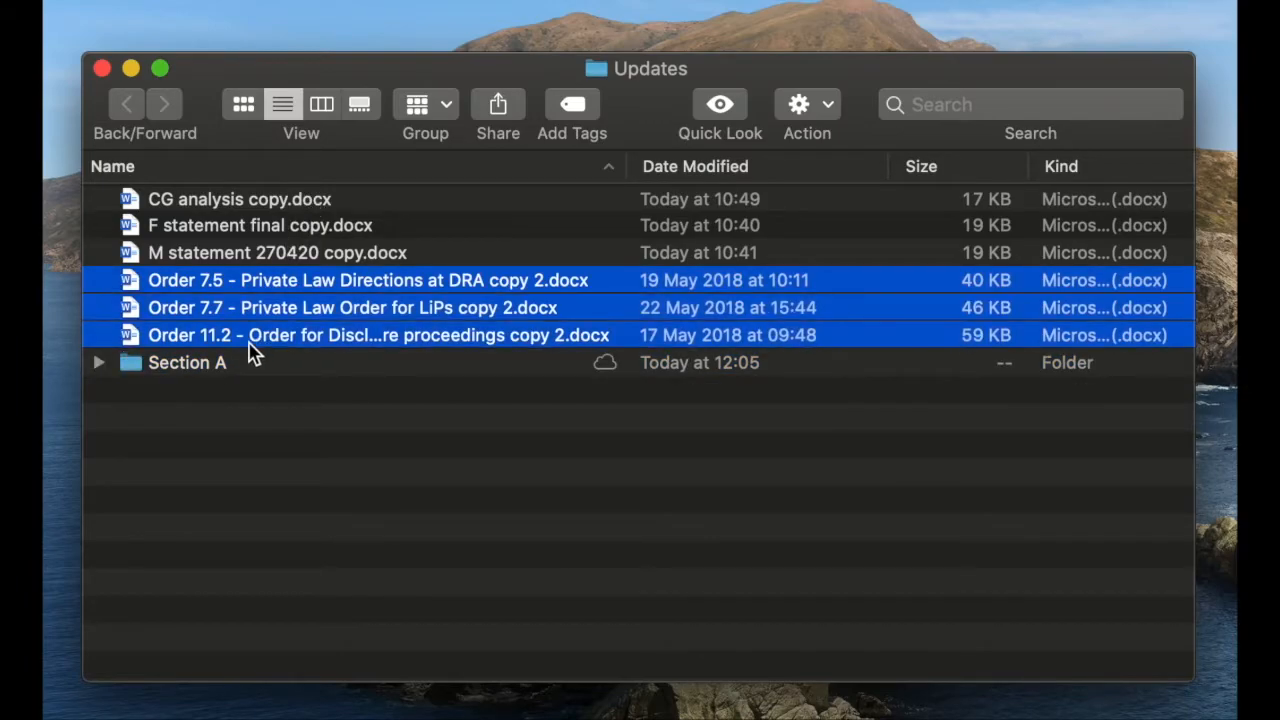
{"action": "right_click", "coordinate": [268, 345]}
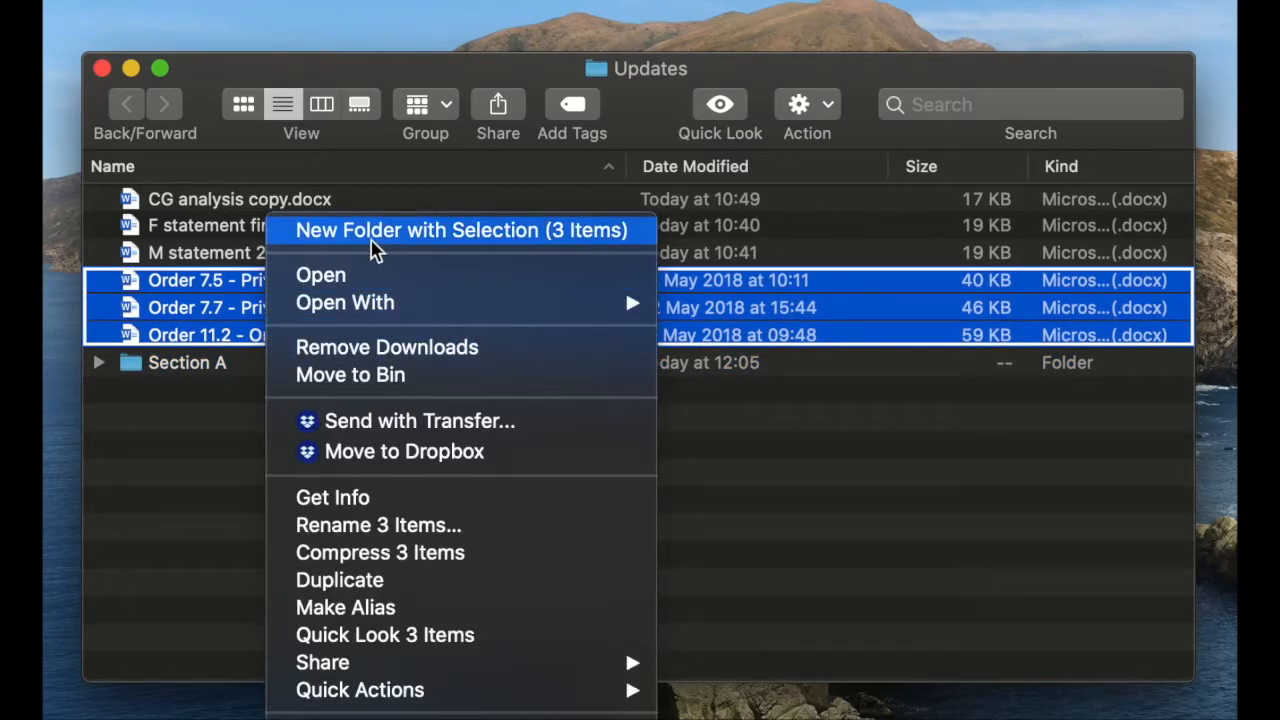
{"action": "left_click", "coordinate": [372, 238]}
{"action": "type", "text": "S"}
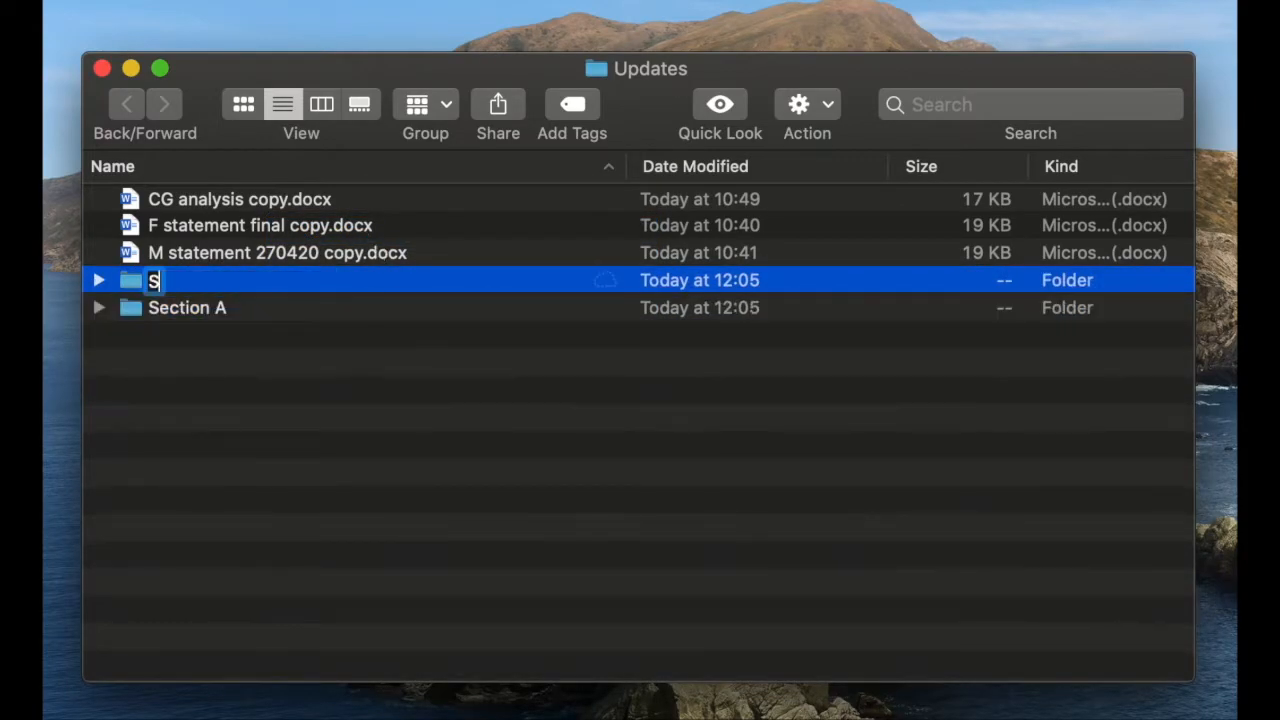
{"action": "type", "text": "ection B"}
{"action": "key", "text": "Return"}
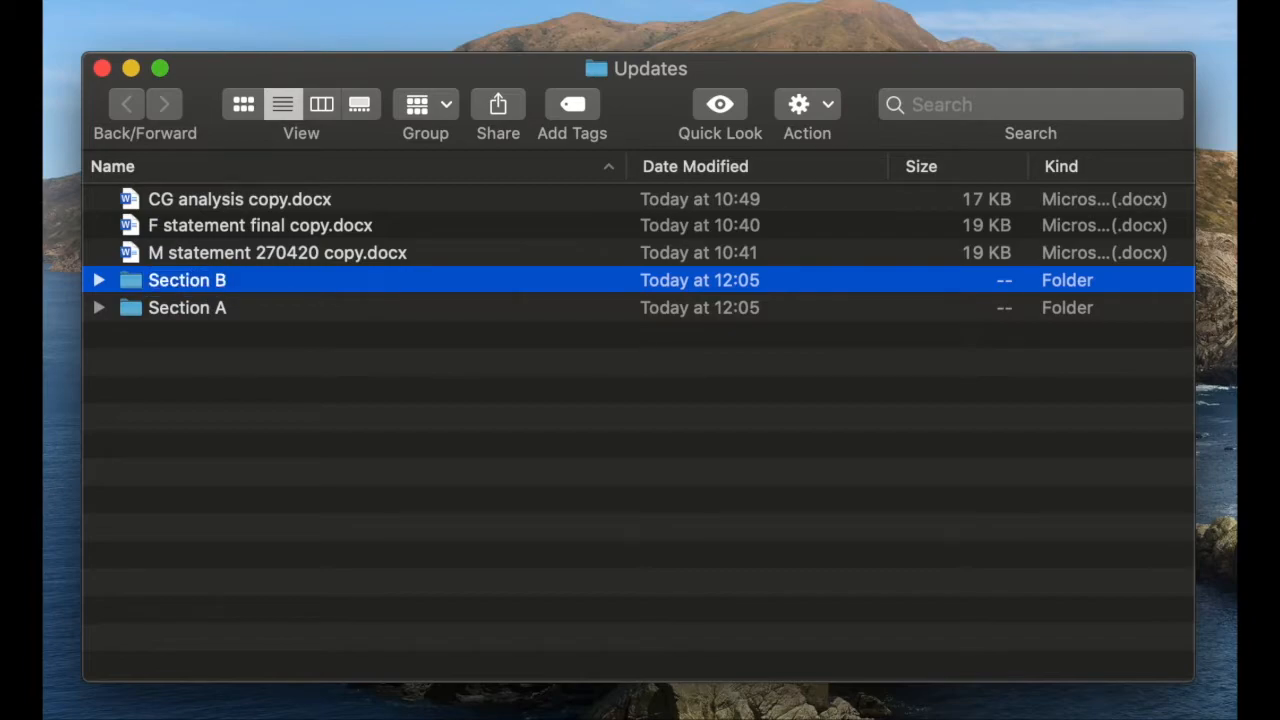
Step: Group the CG analysis, F statement final and M statement 270420 documents into a new folder named "Section C"
{"action": "left_click", "coordinate": [263, 203]}
{"action": "left_click", "coordinate": [251, 252], "text": "shift"}
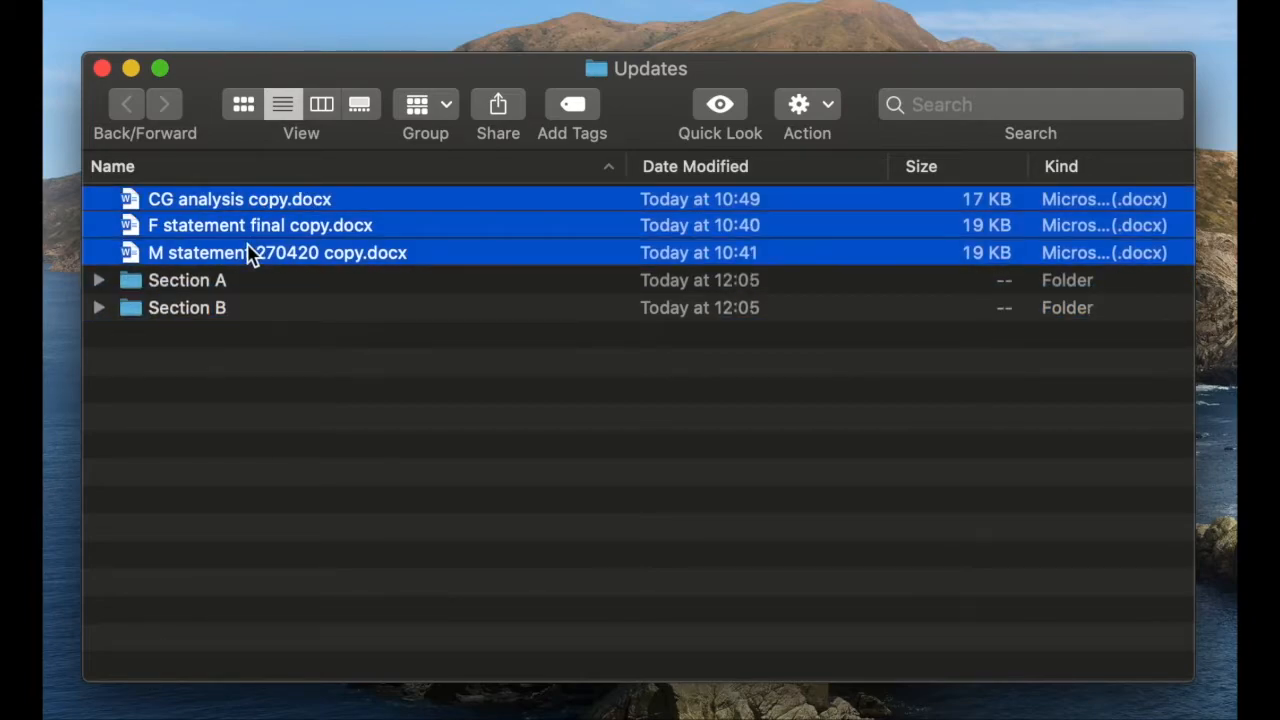
{"action": "right_click", "coordinate": [250, 255]}
{"action": "left_click", "coordinate": [306, 249]}
{"action": "type", "text": "Section C"}
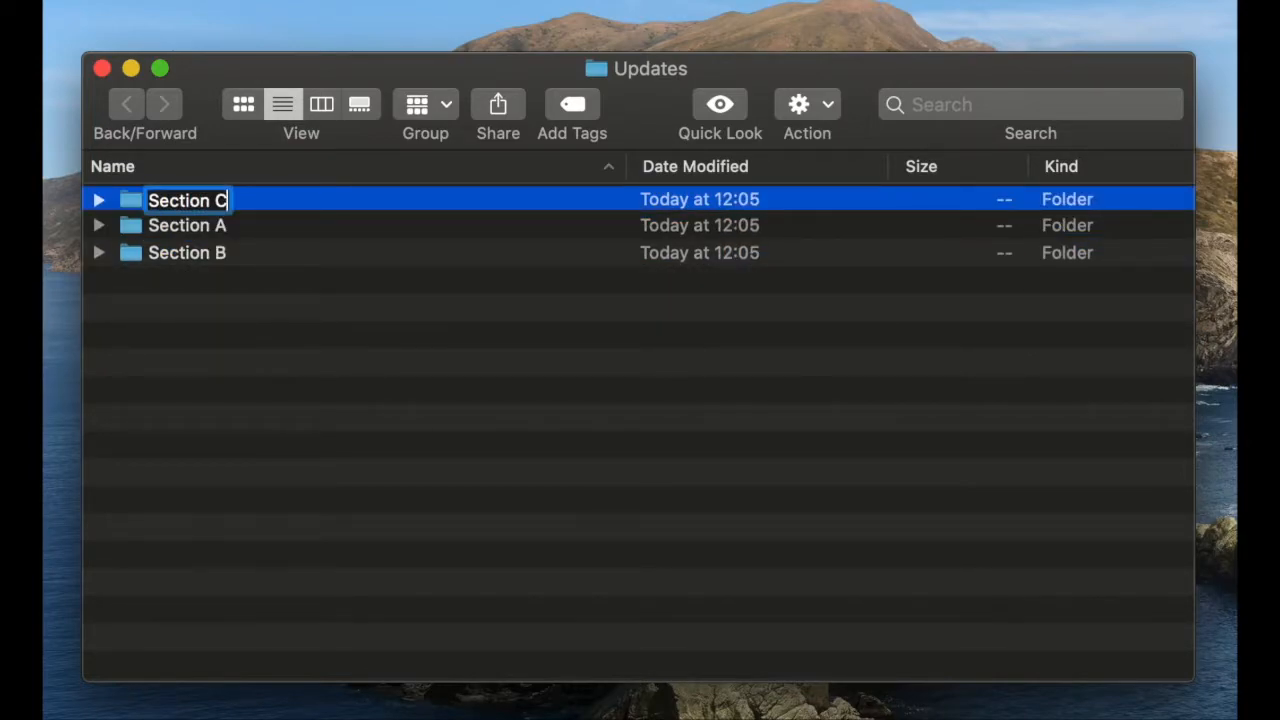
{"action": "key", "text": "Return"}
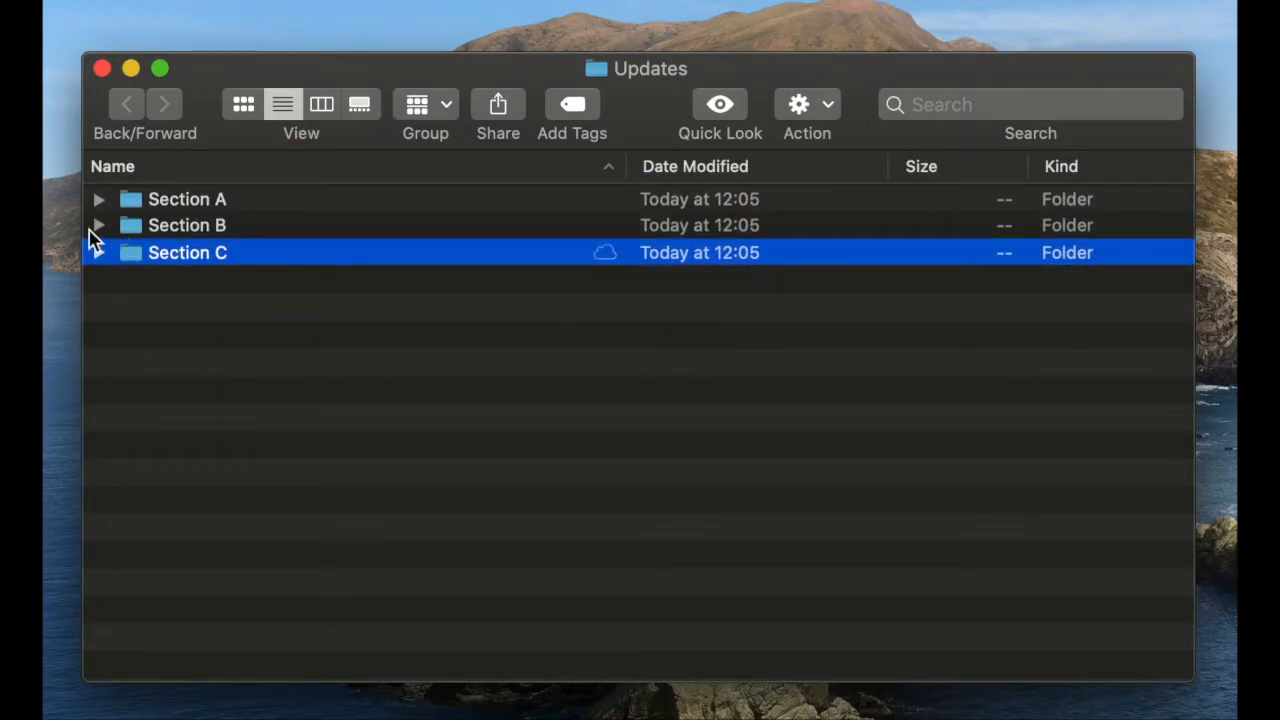
Step: Expand the Section A, Section B and Section C folders and select CaseSummary NEW copy.docx in Section A
{"action": "left_click", "coordinate": [98, 199]}
{"action": "left_click", "coordinate": [99, 364]}
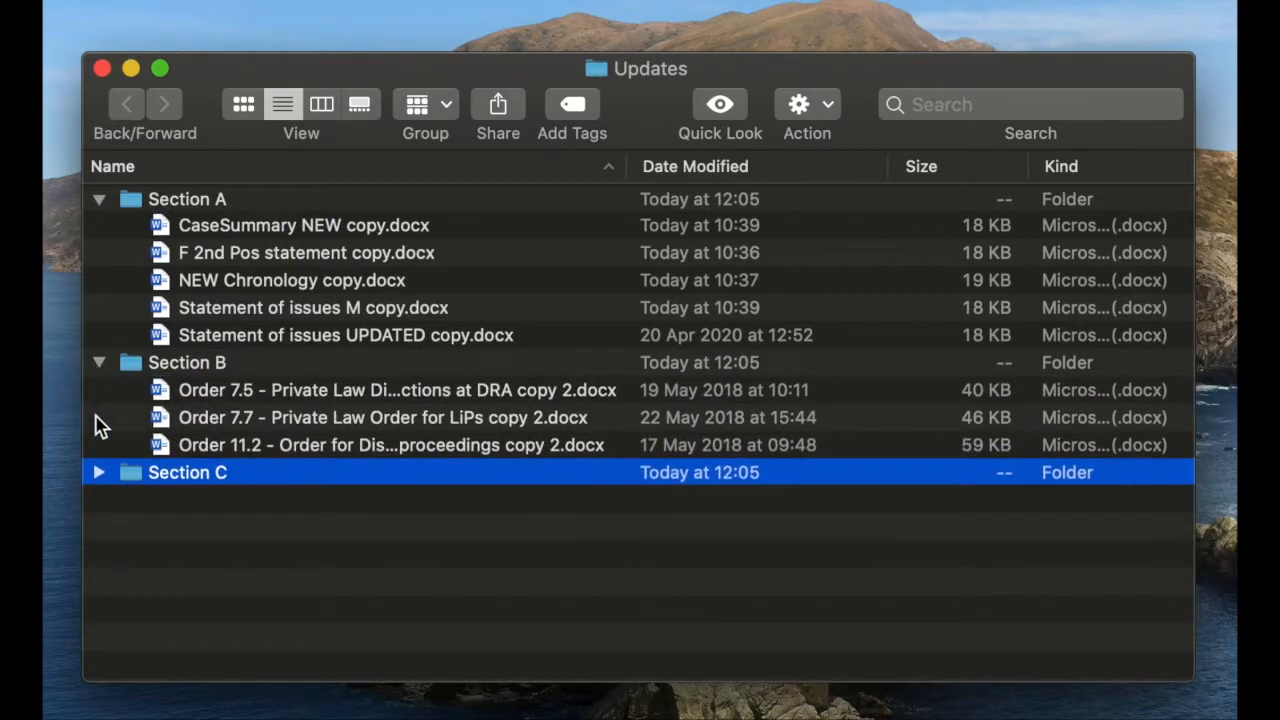
{"action": "left_click", "coordinate": [98, 473]}
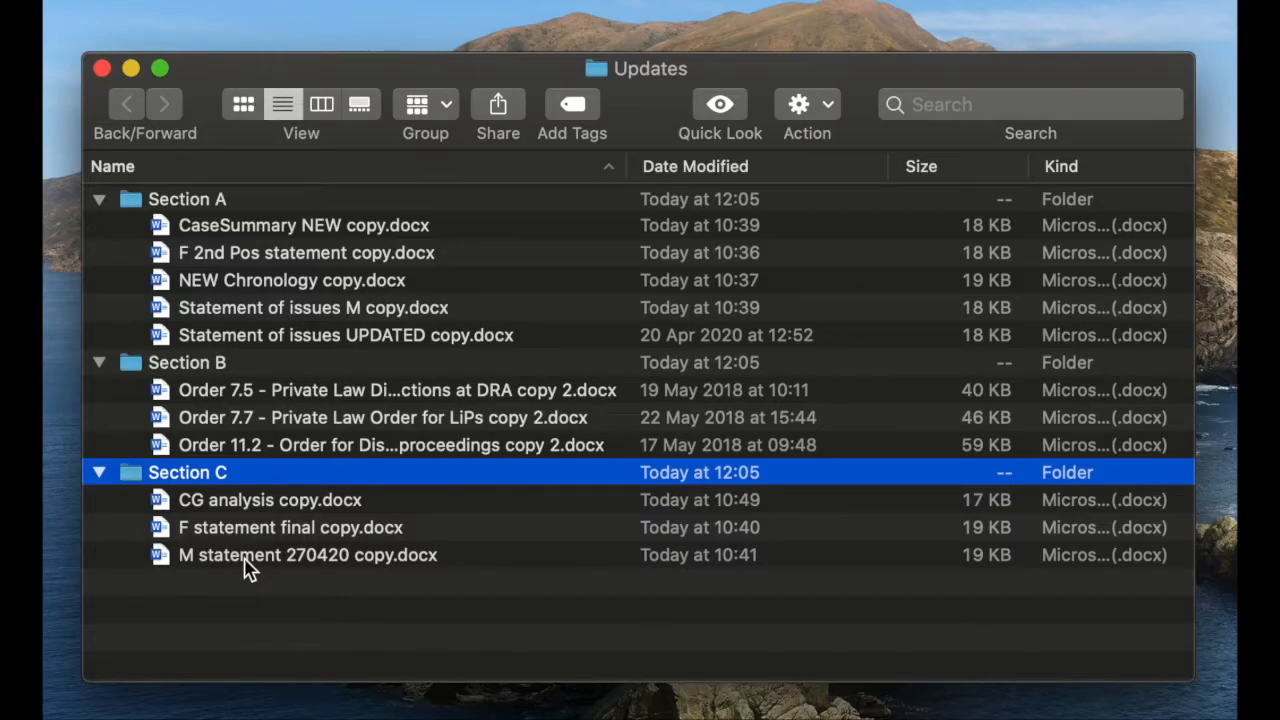
{"action": "left_click", "coordinate": [272, 228]}
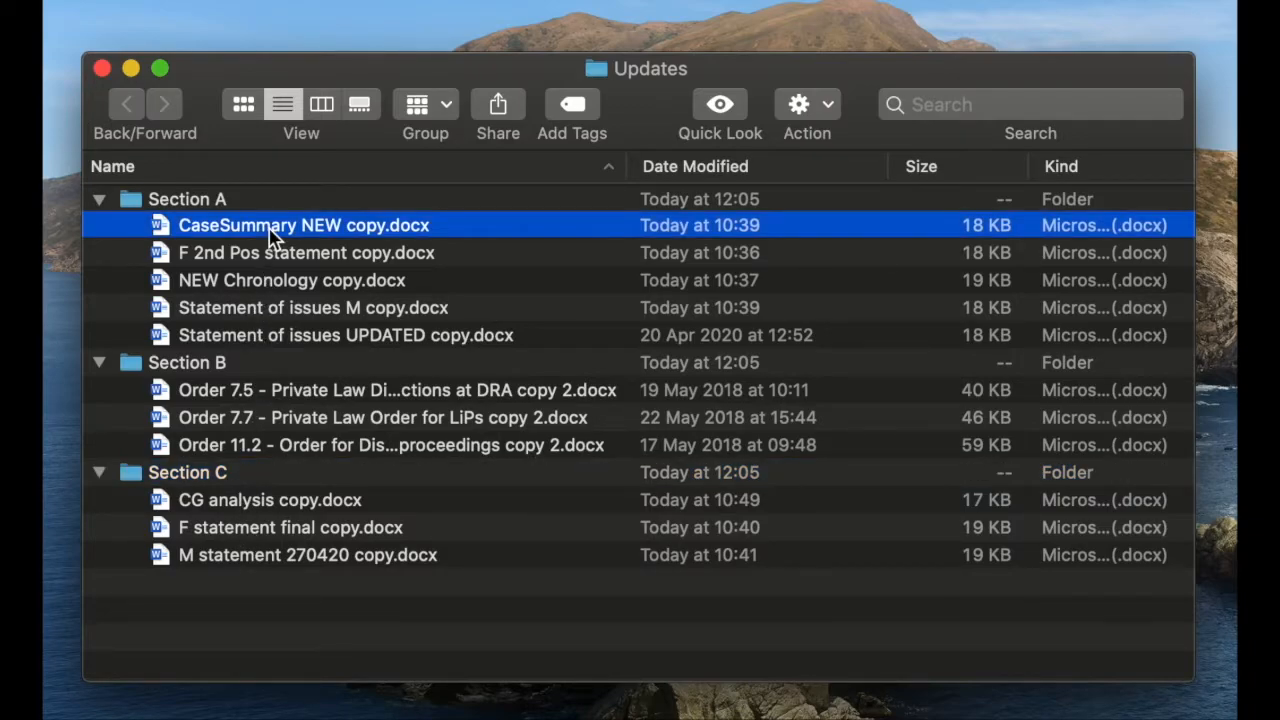
Step: Rename CaseSummary NEW copy.docx in Section A as "Case Summary for hearing on 04.05.2020"
{"action": "key", "text": "Return"}
{"action": "type", "text": "Case Summ"}
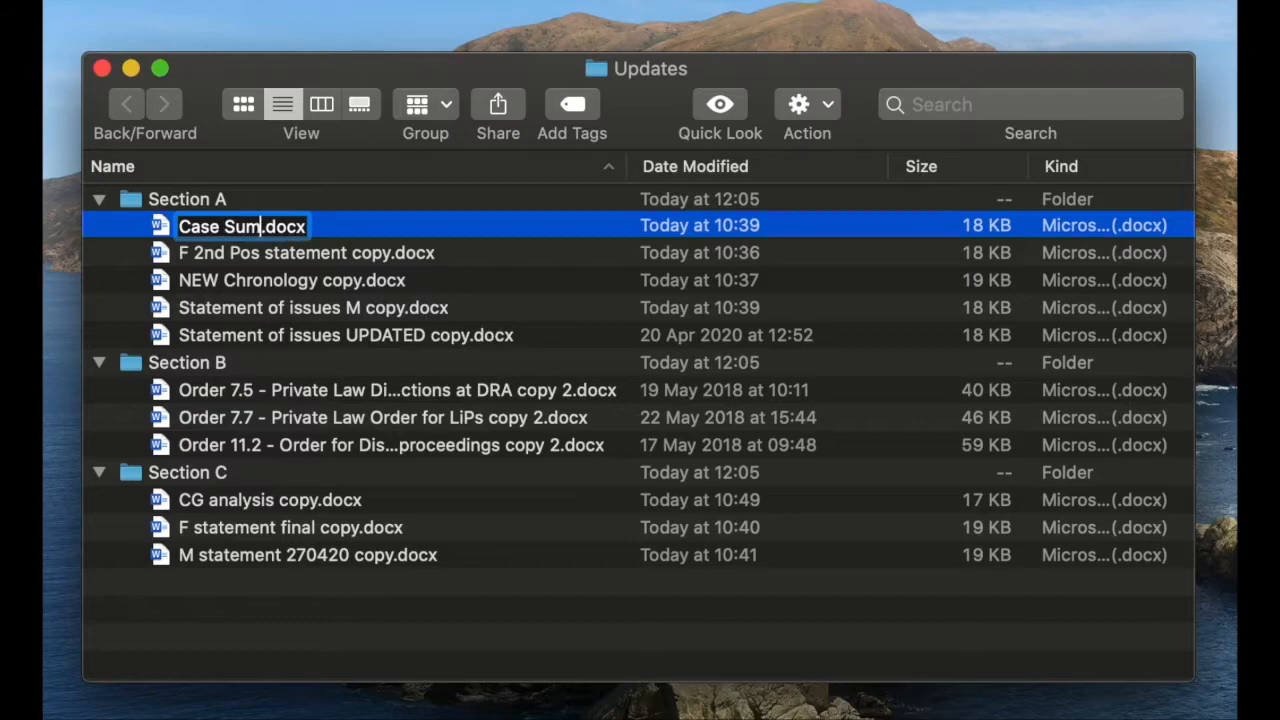
{"action": "type", "text": "ary for hearing on "}
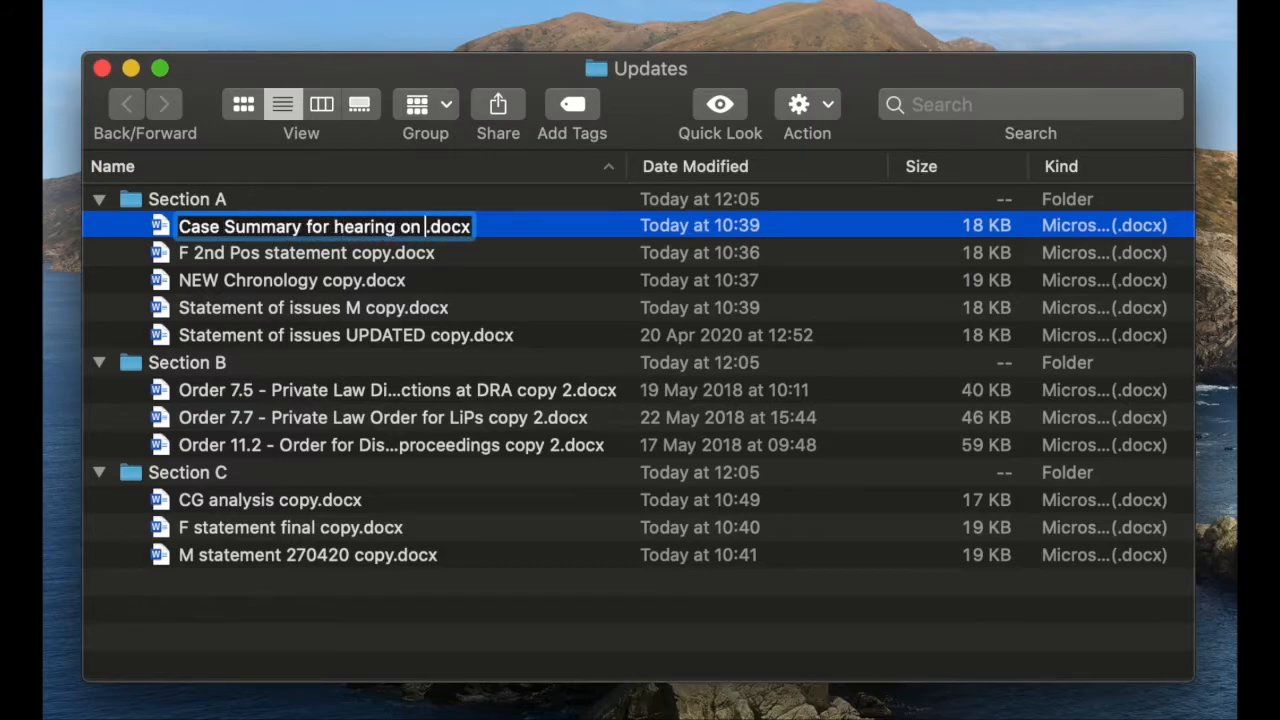
{"action": "type", "text": "04.05.2020"}
{"action": "key", "text": "Return"}
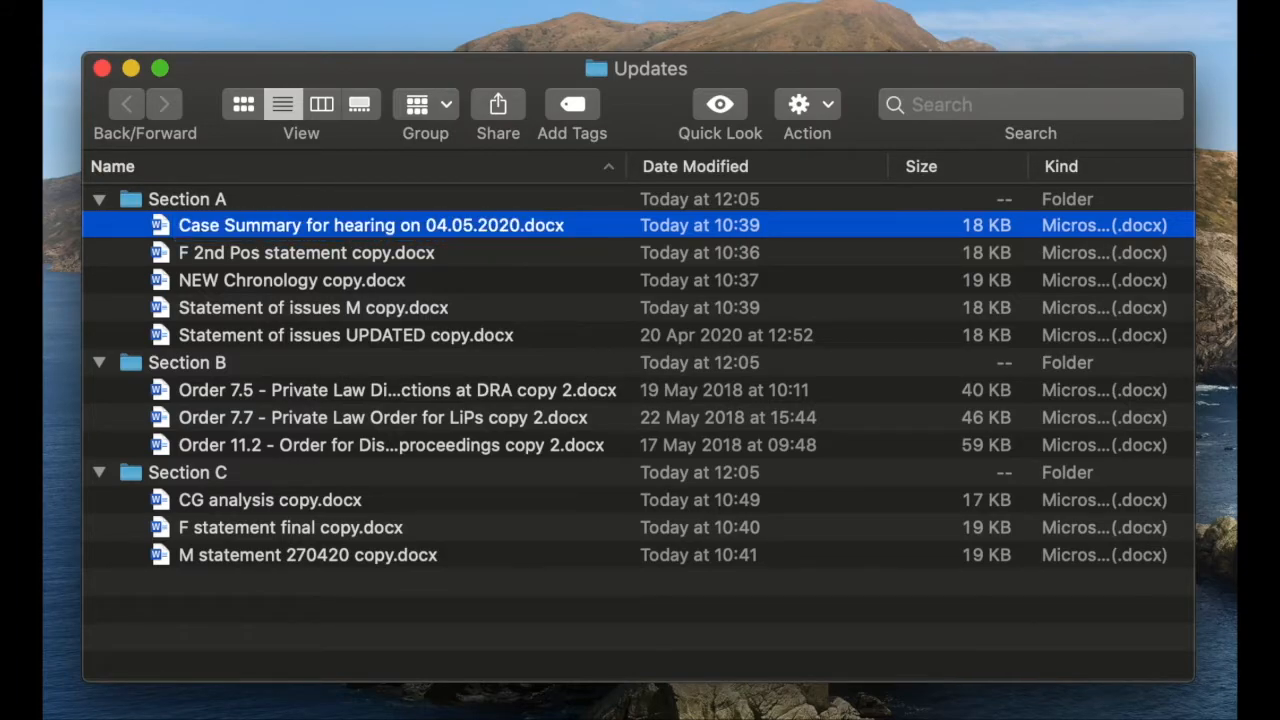
Step: Rename F 2nd Pos statement copy.docx in Section A as "Father's position statement for hearing on 04.05.2020"
{"action": "left_click", "coordinate": [200, 262]}
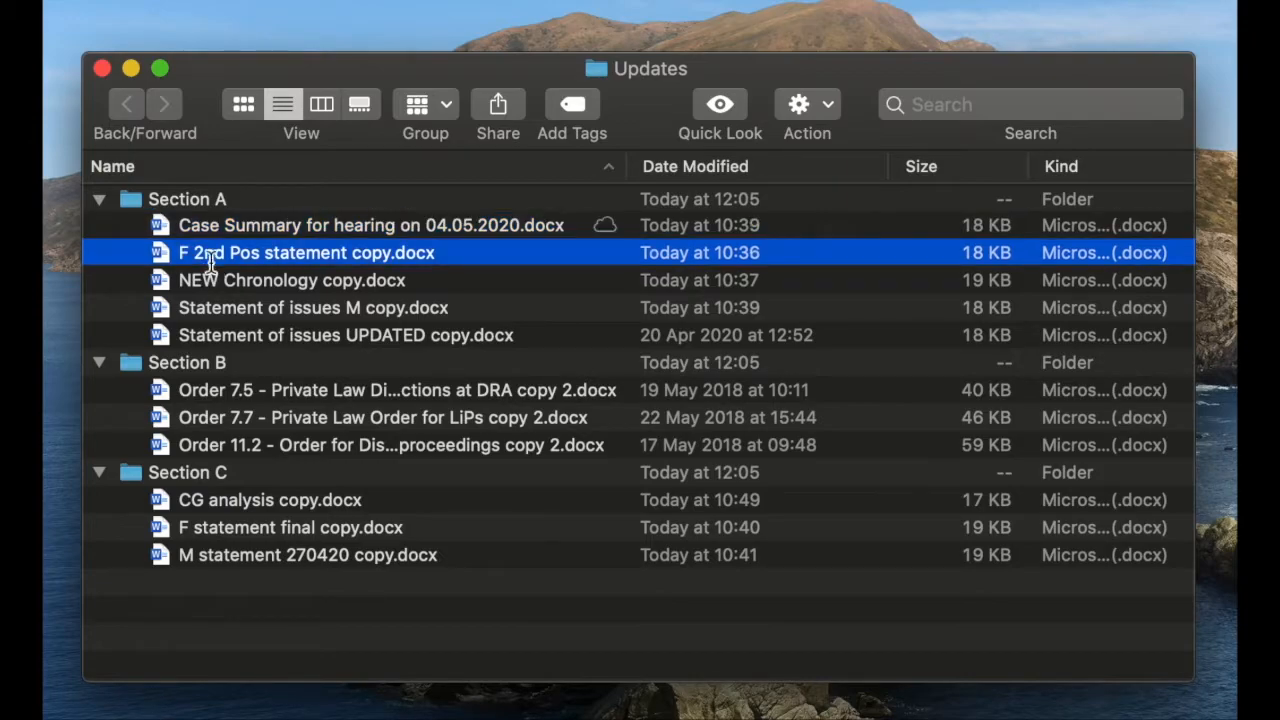
{"action": "key", "text": "Return"}
{"action": "type", "text": "Father's position statemetn f"}
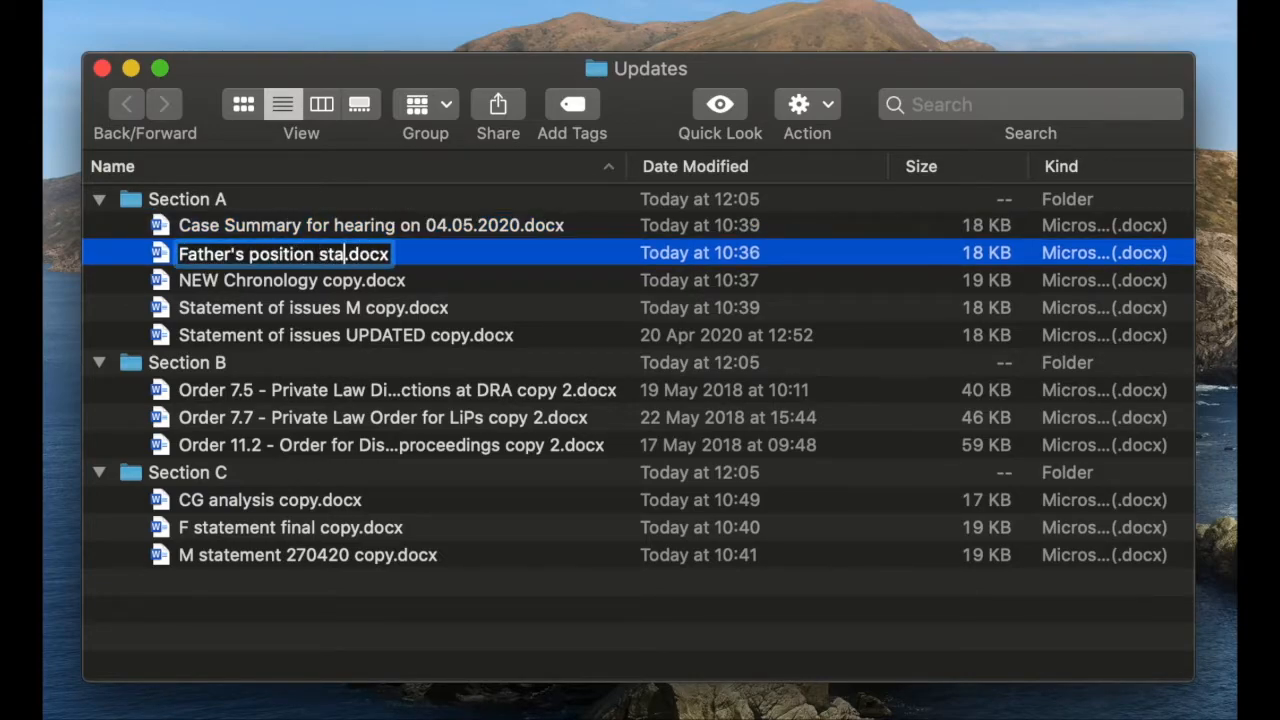
{"action": "type", "text": "o"}
{"action": "key", "text": "BackSpace"}
{"action": "key", "text": "BackSpace"}
{"action": "key", "text": "BackSpace"}
{"action": "key", "text": "BackSpace"}
{"action": "key", "text": "BackSpace"}
{"action": "type", "text": "nt for hearing on 04.05"}
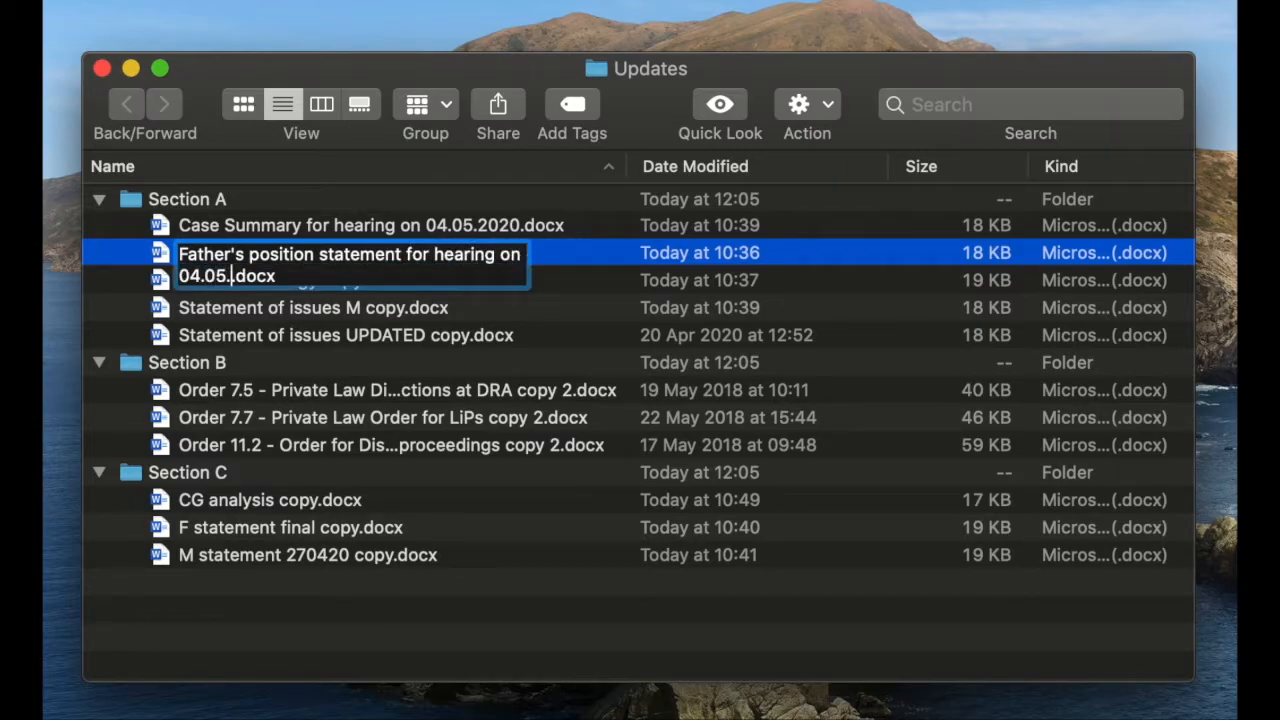
{"action": "type", "text": ".2020"}
{"action": "key", "text": "Return"}
Step: Rename Statement of issues M copy.docx in Section A as "Mother's statement of issues for hearing on 04.05.2020"
{"action": "left_click", "coordinate": [183, 312]}
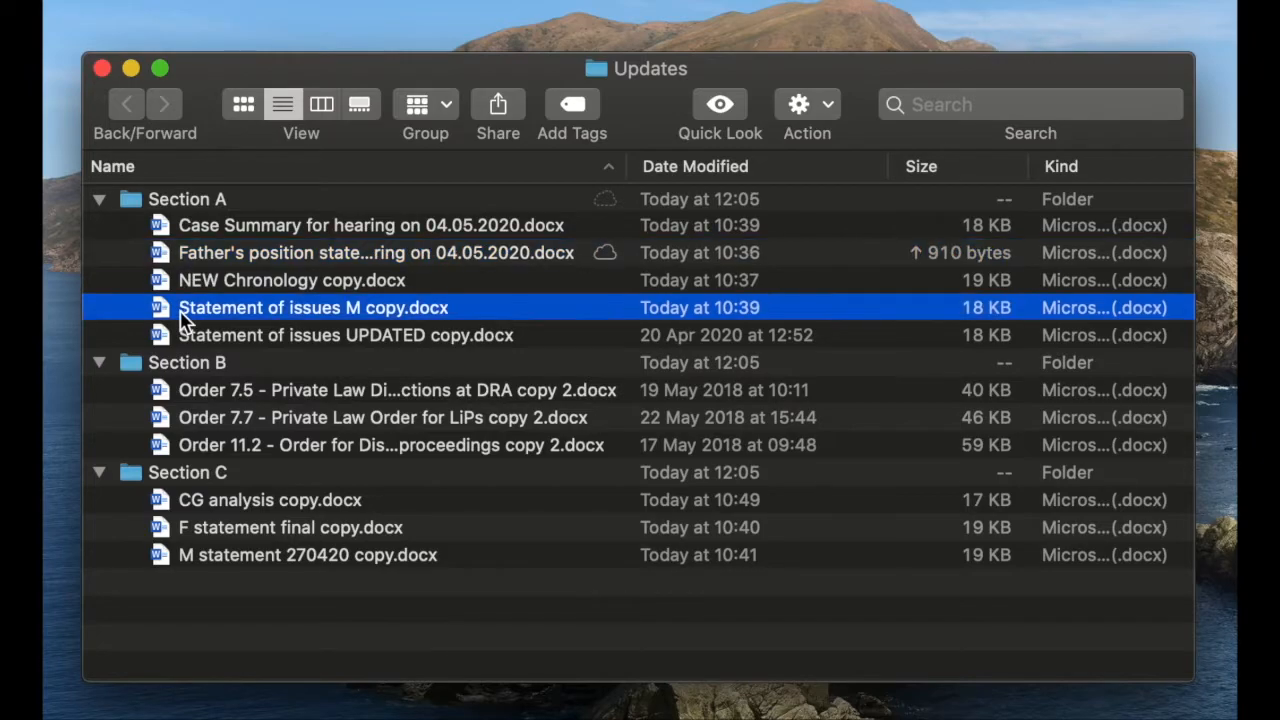
{"action": "key", "text": "Return"}
{"action": "key", "text": "Left"}
{"action": "type", "text": "Mother's"}
{"action": "key", "text": "shift+Right"}
{"action": "type", "text": "s"}
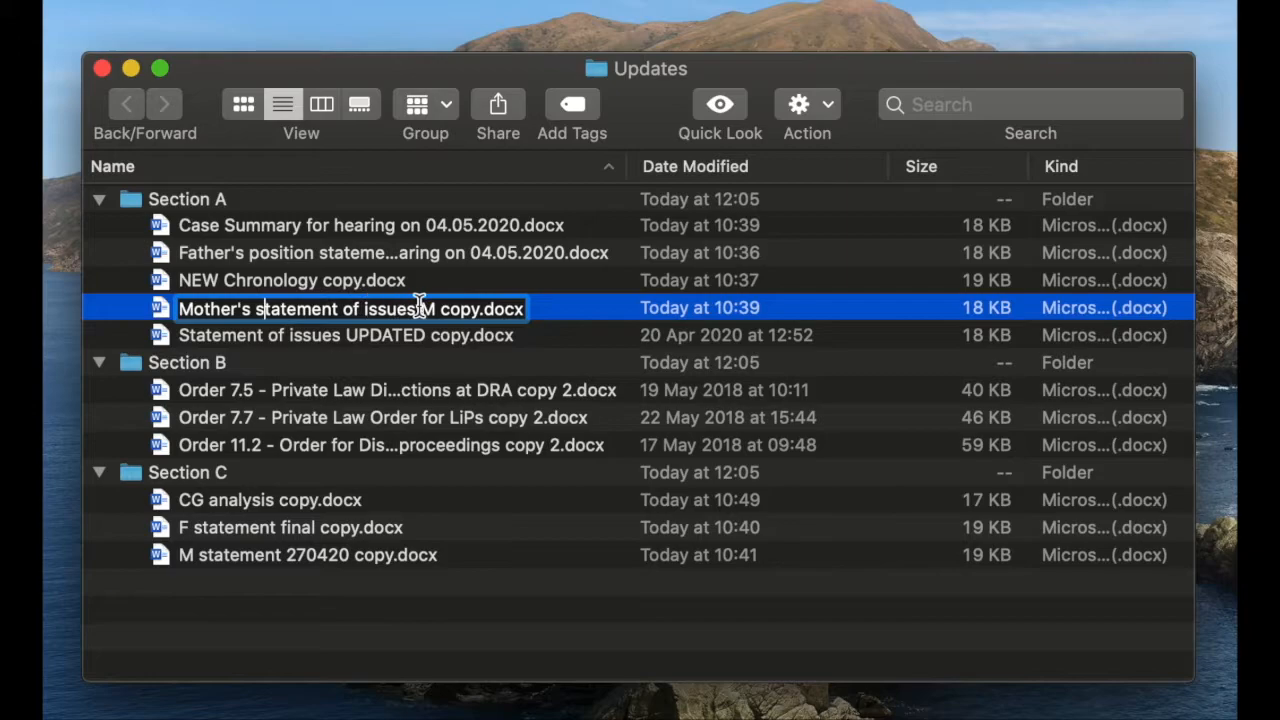
{"action": "left_click_drag", "start_coordinate": [423, 308], "coordinate": [481, 309]}
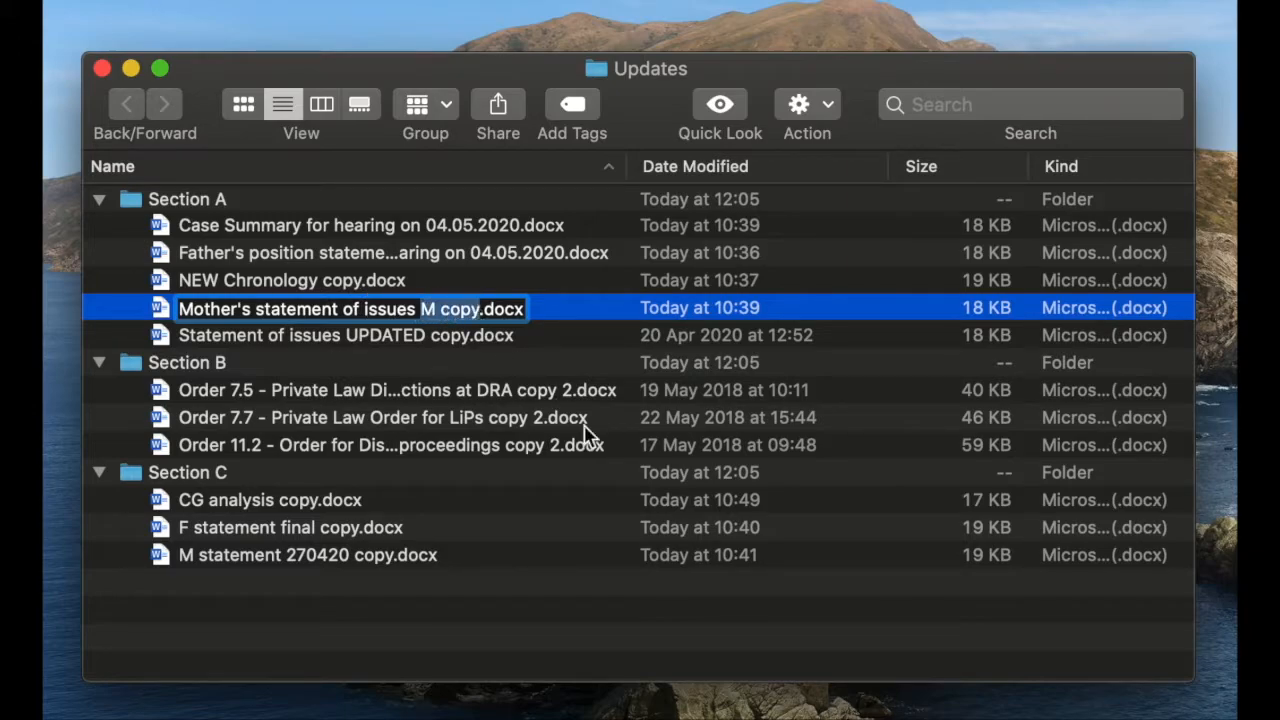
{"action": "type", "text": "for hearing o"}
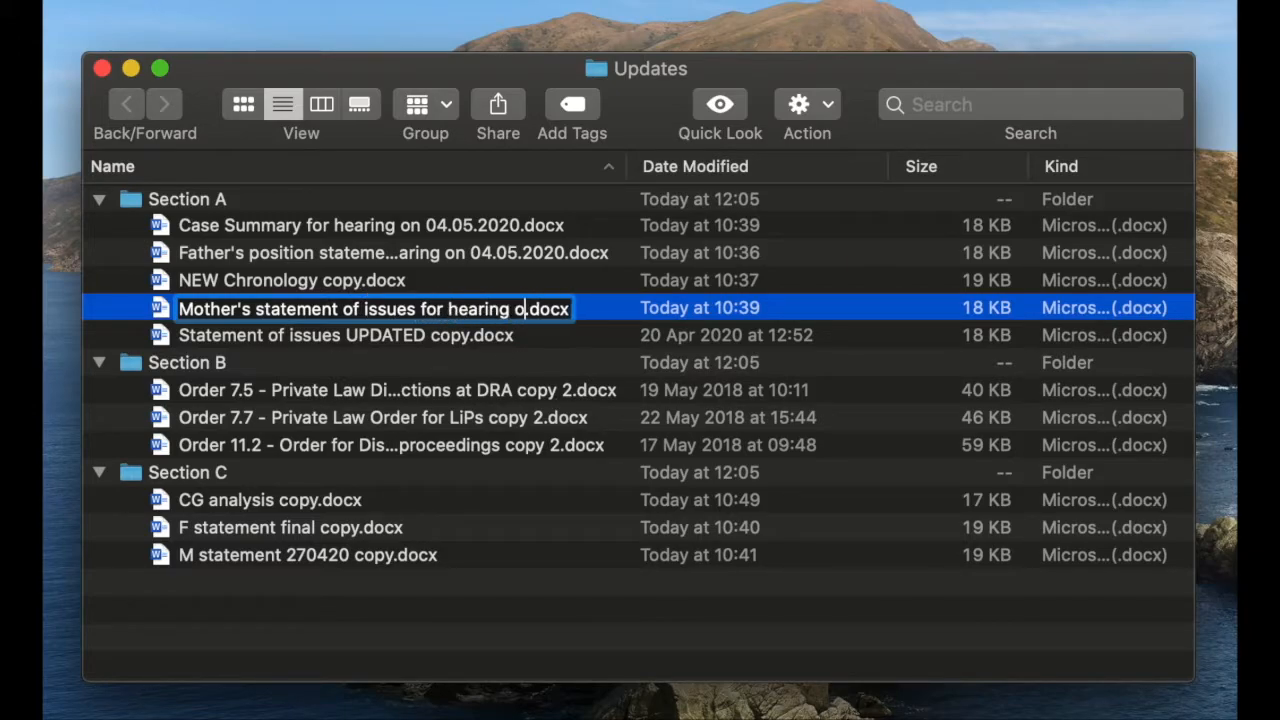
{"action": "type", "text": "n 04.05.2020"}
{"action": "key", "text": "Return"}
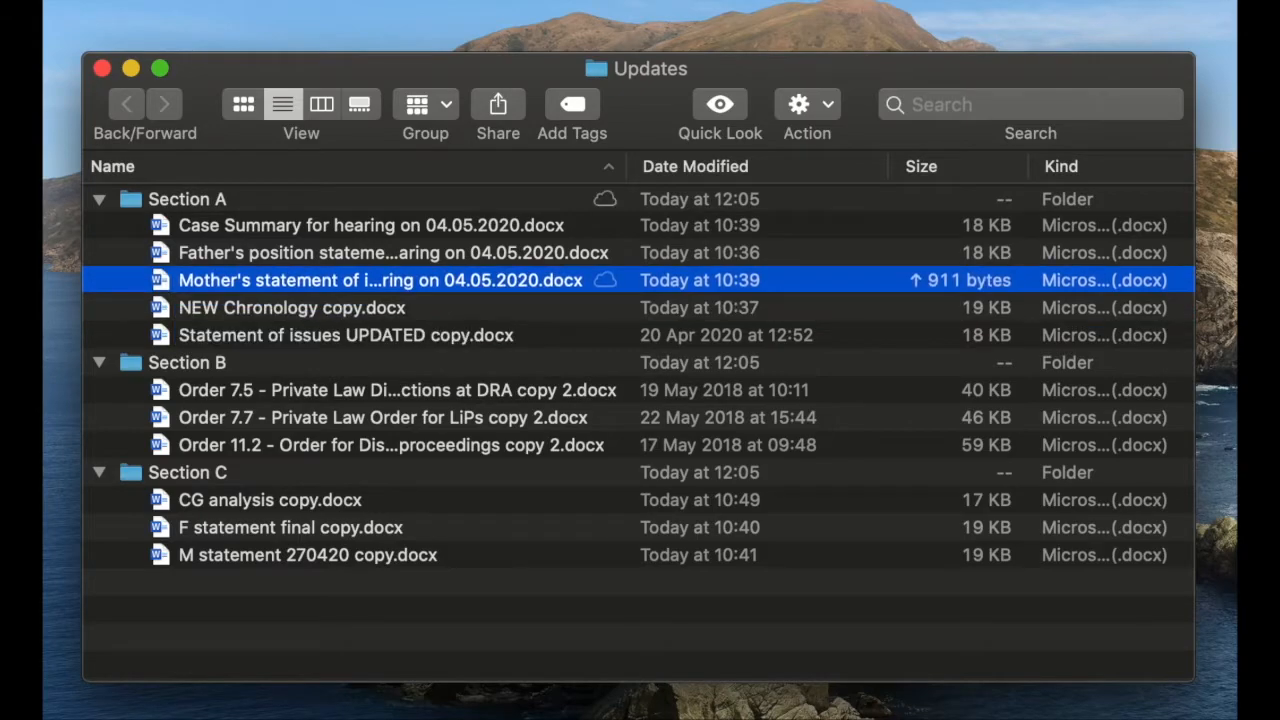
Step: Rename Statement of issues UPDATED copy.docx in Section A as "Statement of issues for hearing on 04.05.2020"
{"action": "left_click", "coordinate": [375, 343]}
{"action": "key", "text": "Return"}
{"action": "key", "text": "Right"}
{"action": "key", "text": "BackSpace"}
{"action": "key", "text": "BackSpace"}
{"action": "key", "text": "BackSpace"}
{"action": "key", "text": "BackSpace"}
{"action": "key", "text": "BackSpace"}
{"action": "key", "text": "BackSpace"}
{"action": "key", "text": "BackSpace"}
{"action": "key", "text": "BackSpace"}
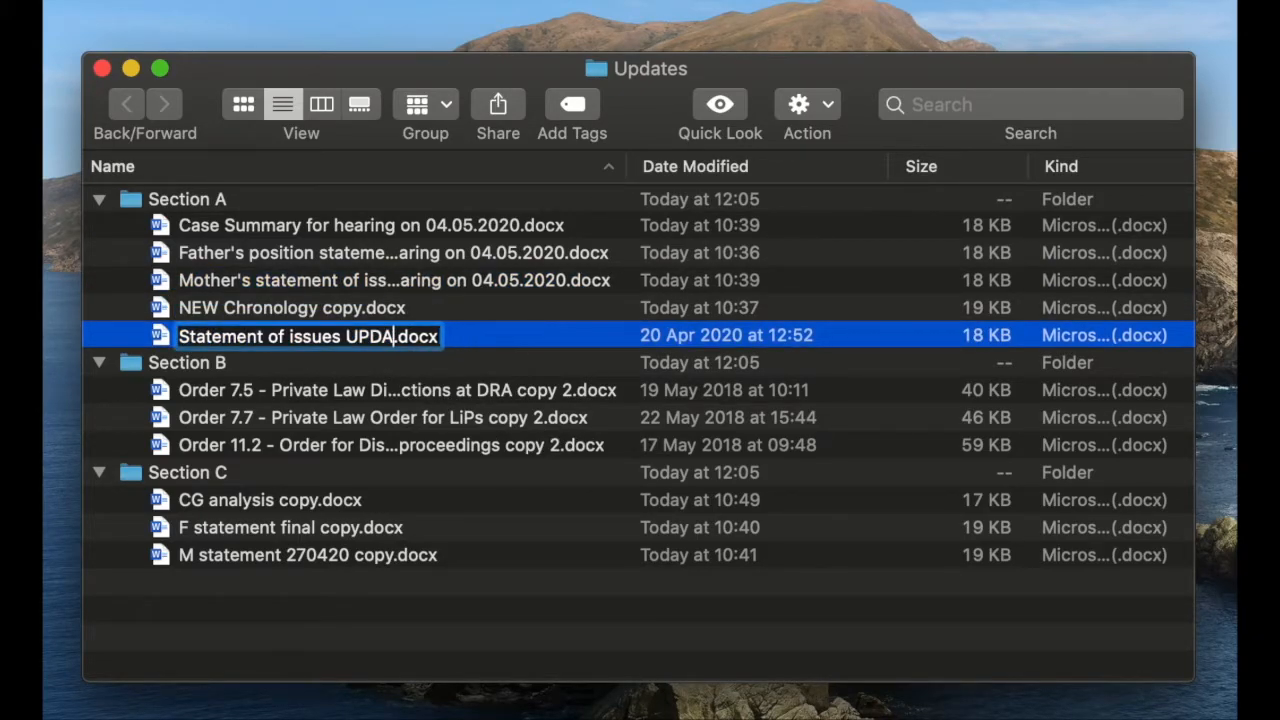
{"action": "key", "text": "BackSpace"}
{"action": "key", "text": "BackSpace"}
{"action": "key", "text": "BackSpace"}
{"action": "key", "text": "BackSpace"}
{"action": "type", "text": "for hearing on 04.05.2020"}
{"action": "key", "text": "Return"}
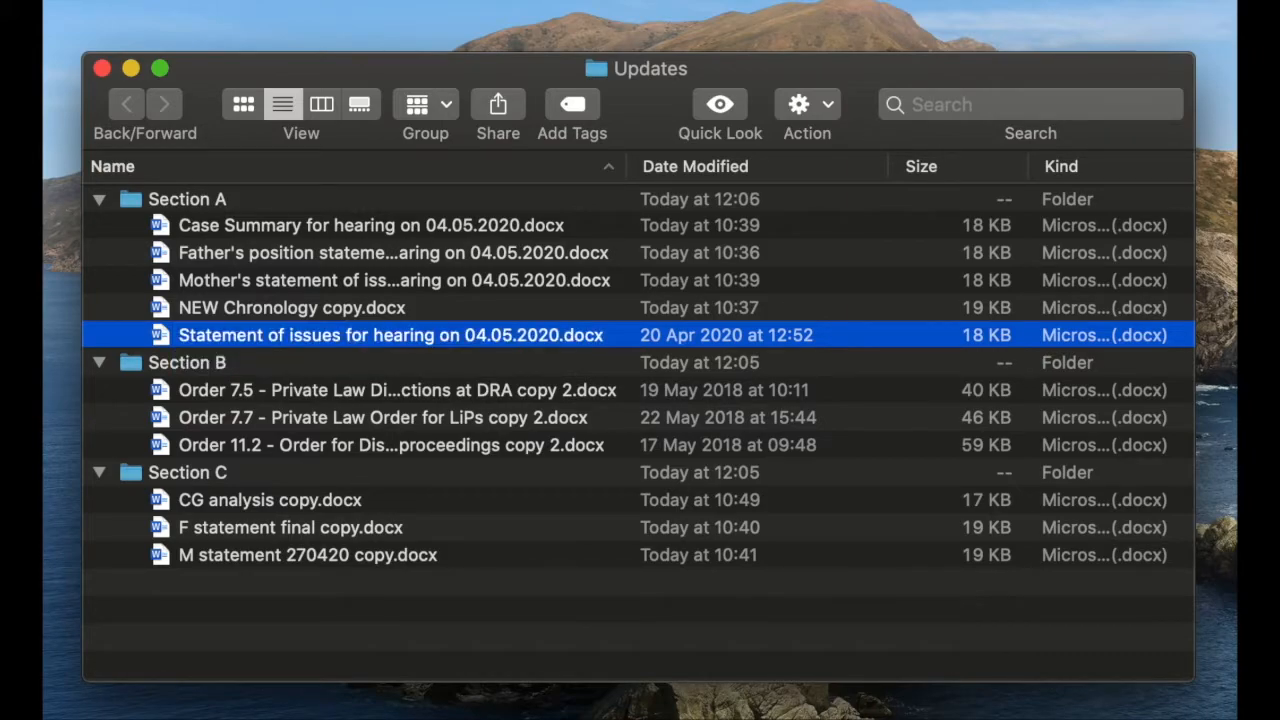
Step: Rename the Order 7.5 document in Section B as "Order 23.03.2020"
{"action": "left_click", "coordinate": [311, 391]}
{"action": "key", "text": "Return"}
{"action": "type", "text": "O"}
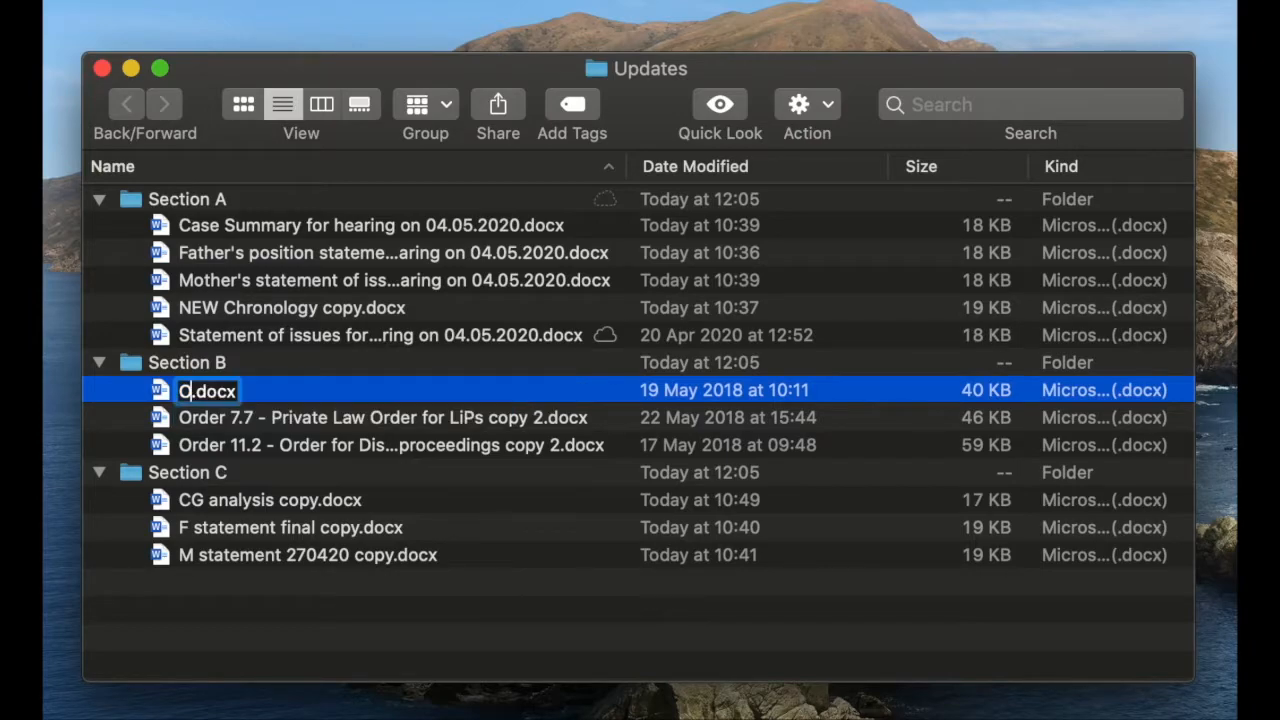
{"action": "type", "text": "rder 23.03.202"}
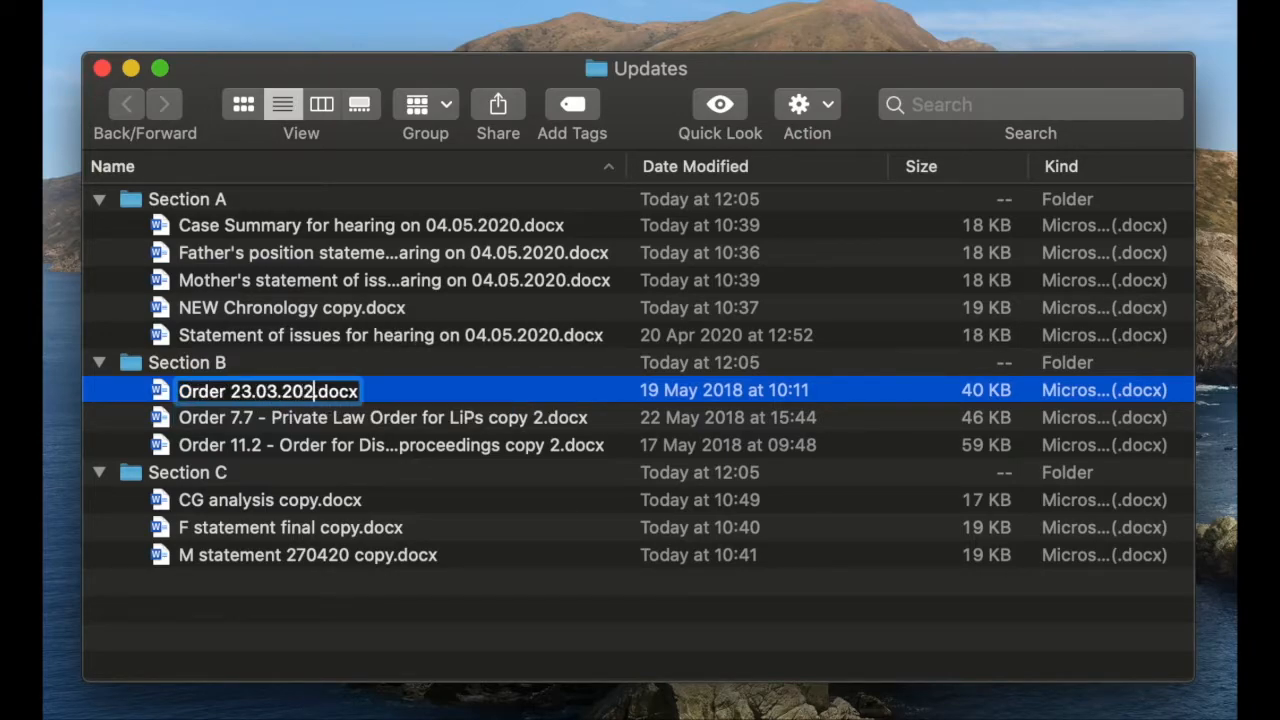
{"action": "type", "text": "0"}
{"action": "key", "text": "Return"}
Step: Rename the Order 7.7 document in Section B as "LIP Order 23.03.2020"
{"action": "left_click", "coordinate": [305, 392]}
{"action": "key", "text": "Return"}
{"action": "type", "text": "LIP Order 23.03.2020"}
{"action": "key", "text": "Return"}
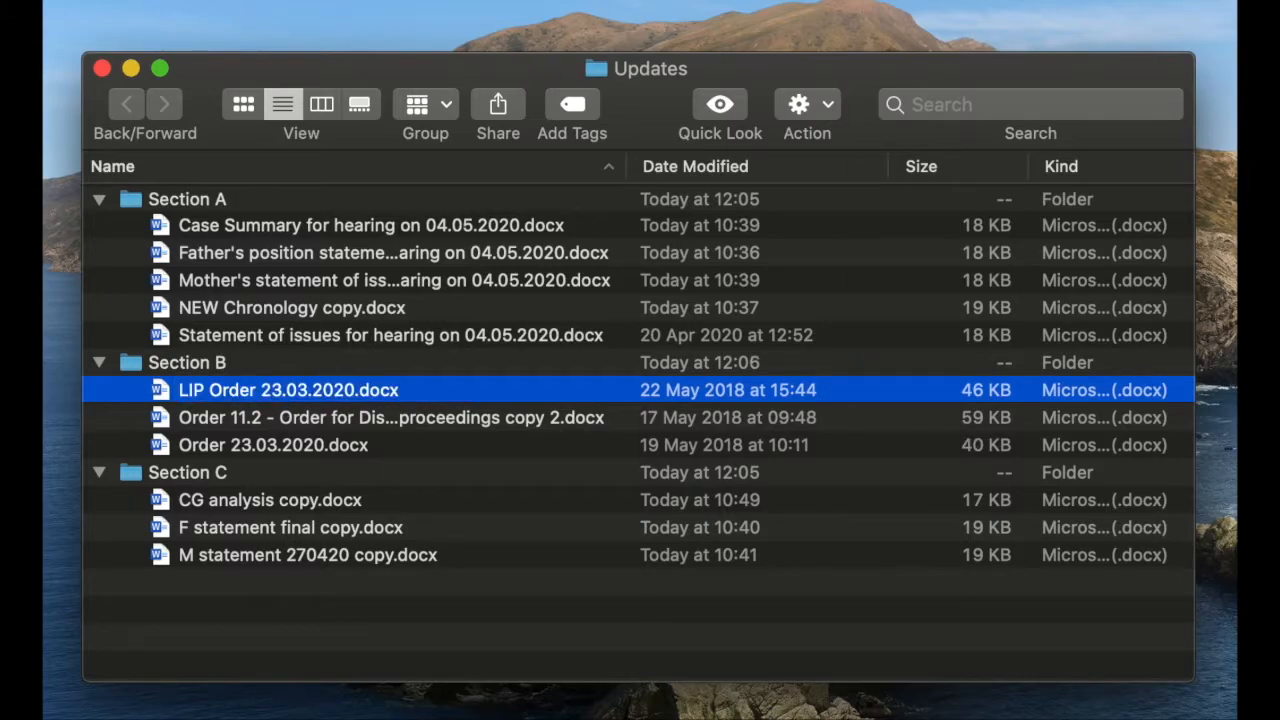
Step: Rename the Order 11.2 document in Section B as "Police disclosure order 23.03.2020"
{"action": "left_click", "coordinate": [262, 420]}
{"action": "key", "text": "Return"}
{"action": "type", "text": "Po"}
{"action": "key", "text": "BackSpace"}
{"action": "key", "text": "BackSpace"}
{"action": "type", "text": "ce disclosure"}
{"action": "type", "text": " order 23.03.20"}
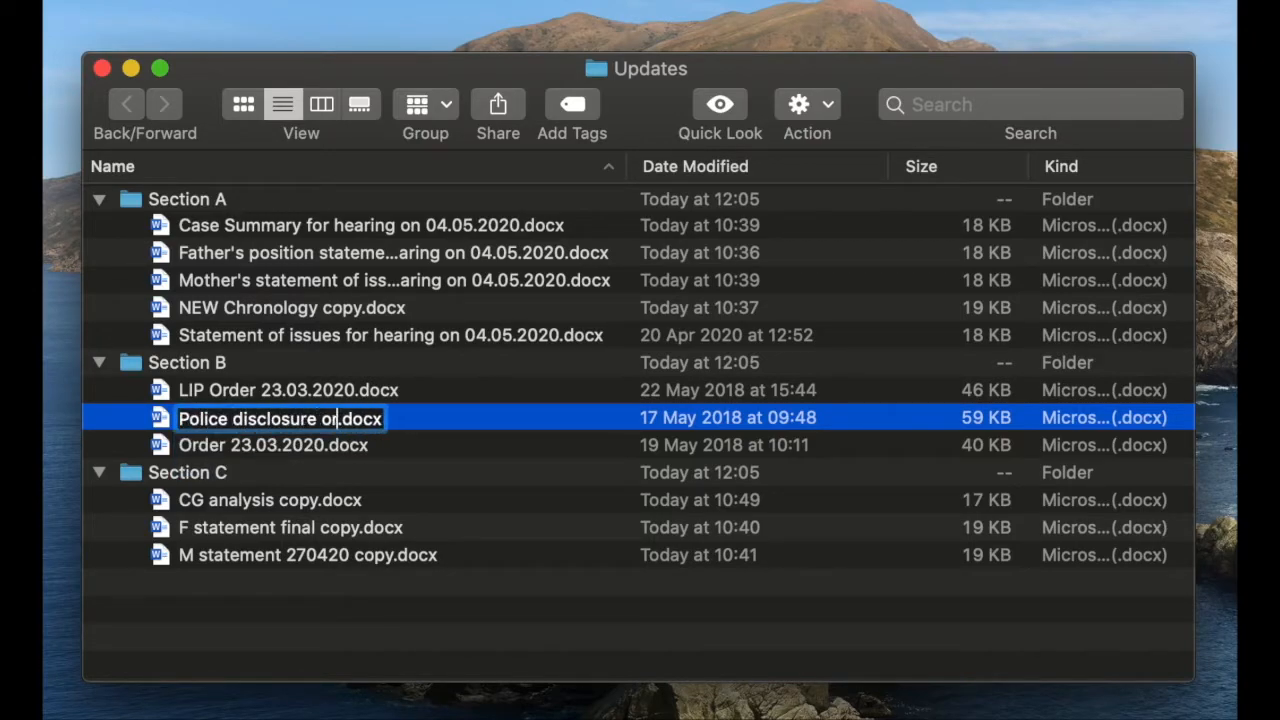
{"action": "type", "text": "20"}
{"action": "key", "text": "Return"}
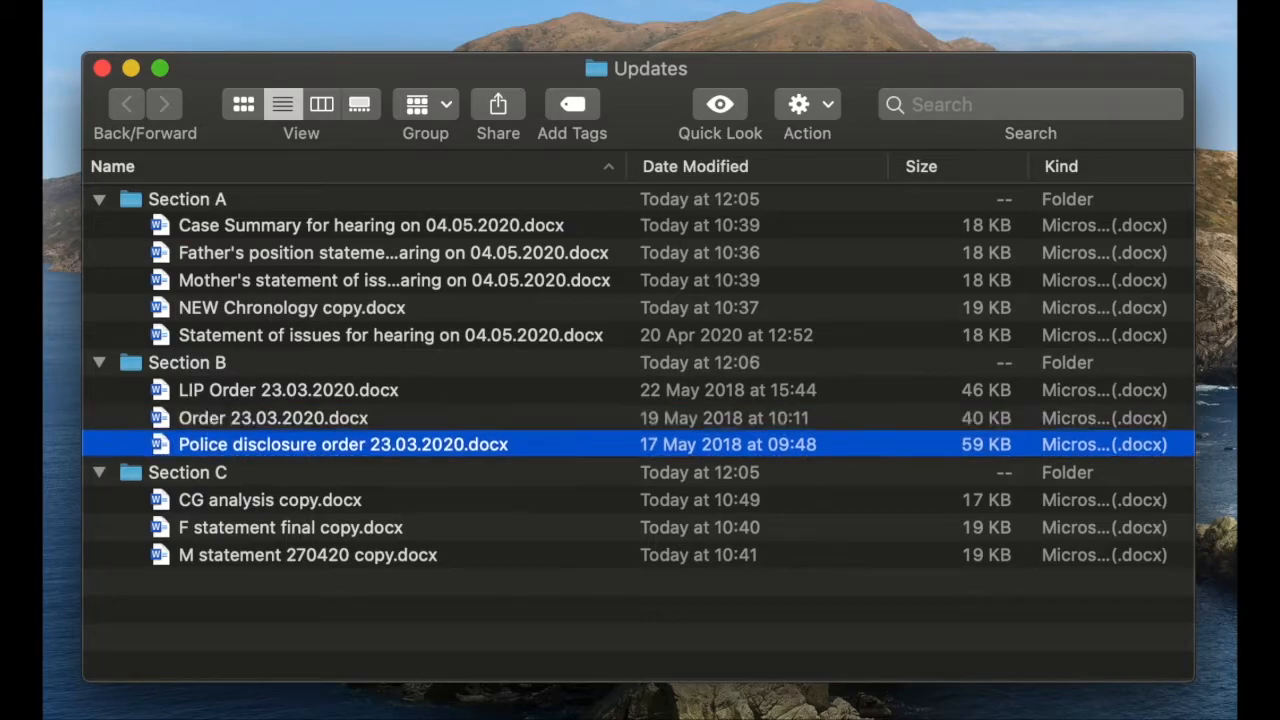
Step: Rename CG analysis copy.docx in Section C as "Guardian's final analysis"
{"action": "left_click", "coordinate": [206, 506]}
{"action": "key", "text": "Return"}
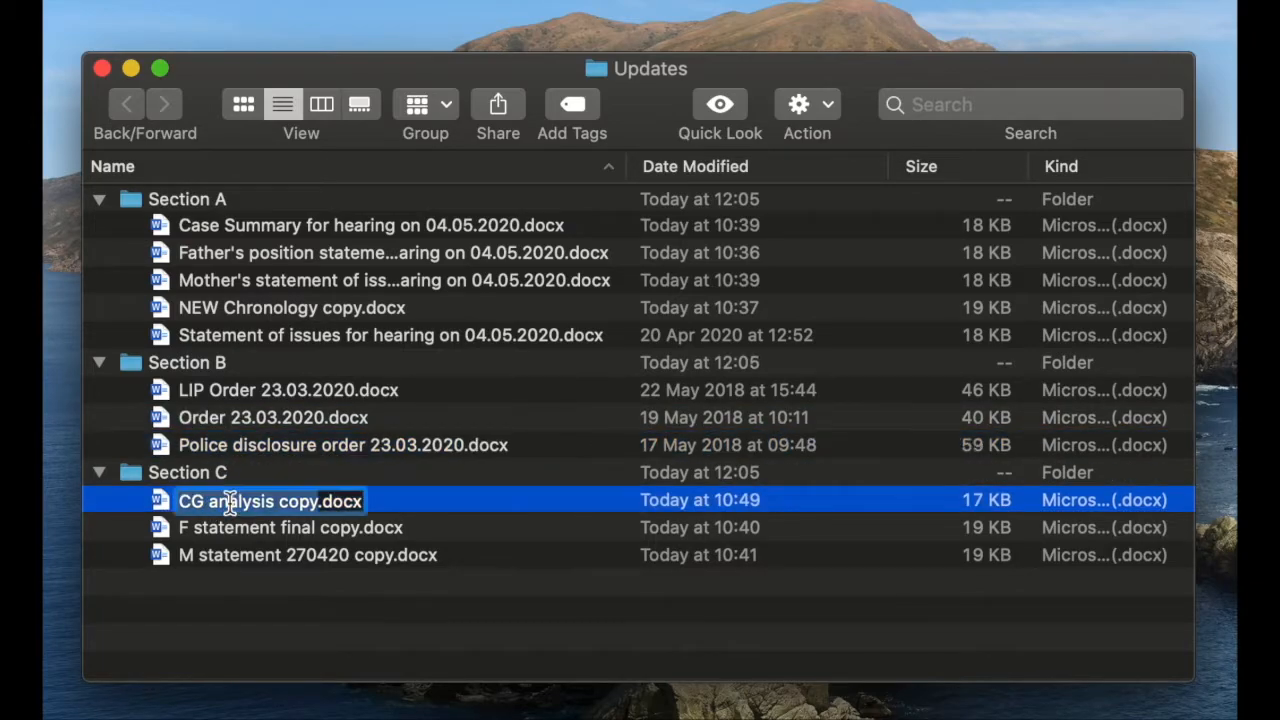
{"action": "type", "text": "Guardian's final an"}
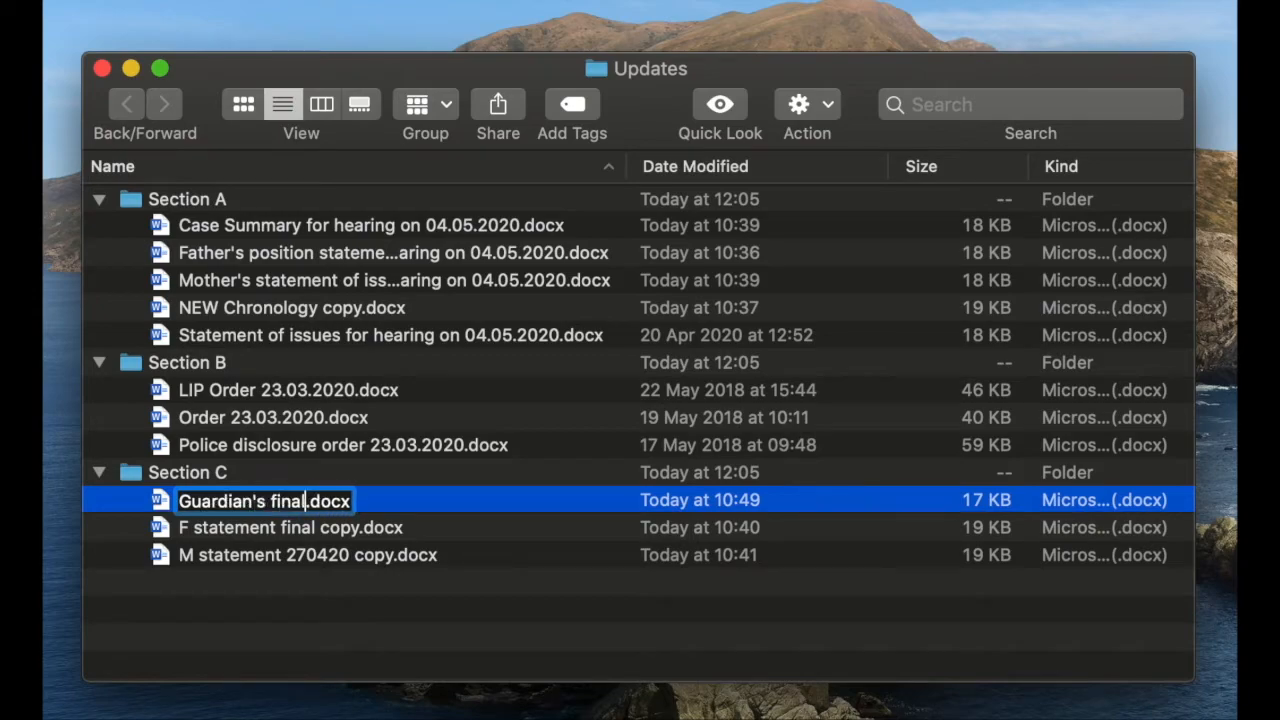
{"action": "type", "text": "alysis"}
{"action": "key", "text": "Return"}
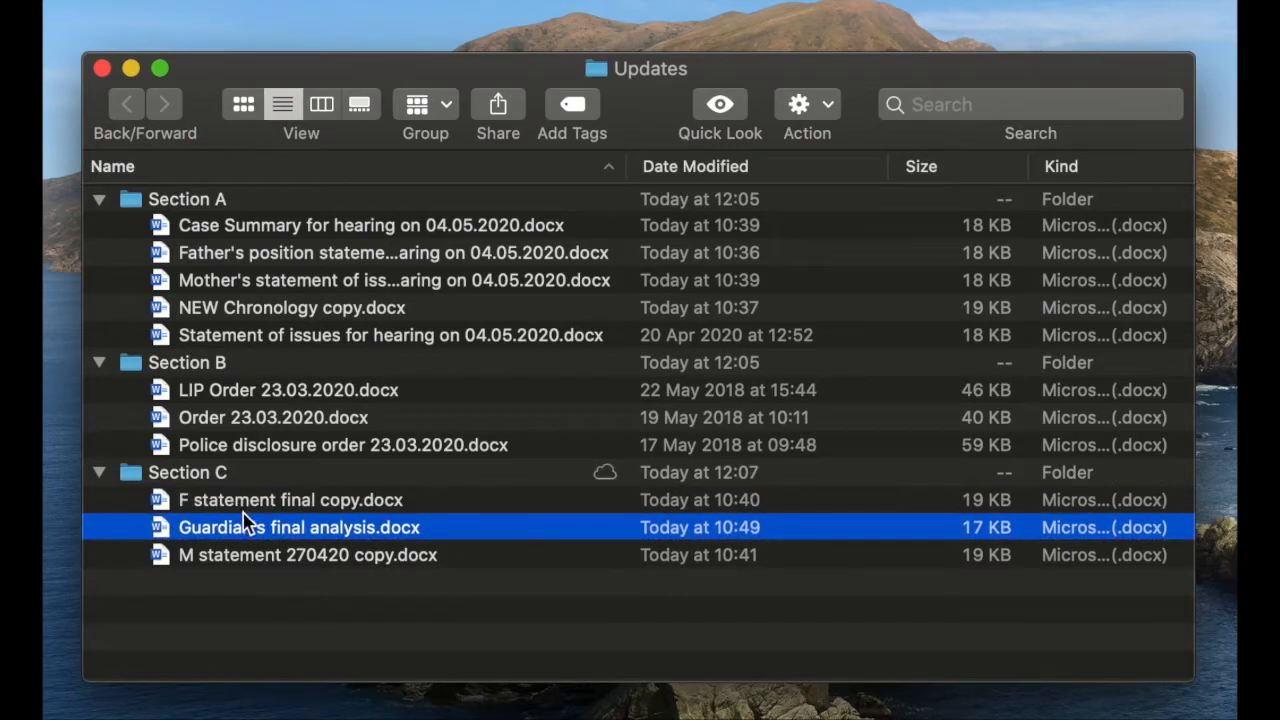
Step: Rename F statement final copy.docx in Section C as "Father's statement 27.04.2020"
{"action": "left_click", "coordinate": [250, 507]}
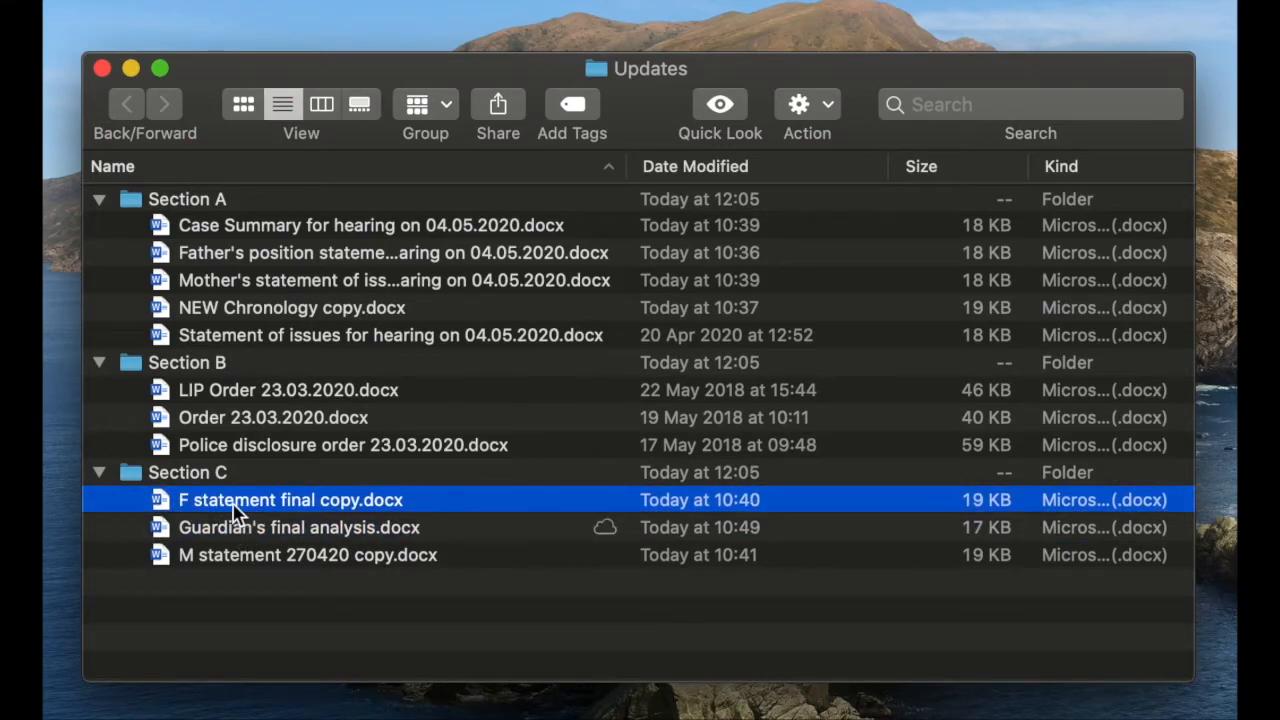
{"action": "key", "text": "Return"}
{"action": "type", "text": "Father's s"}
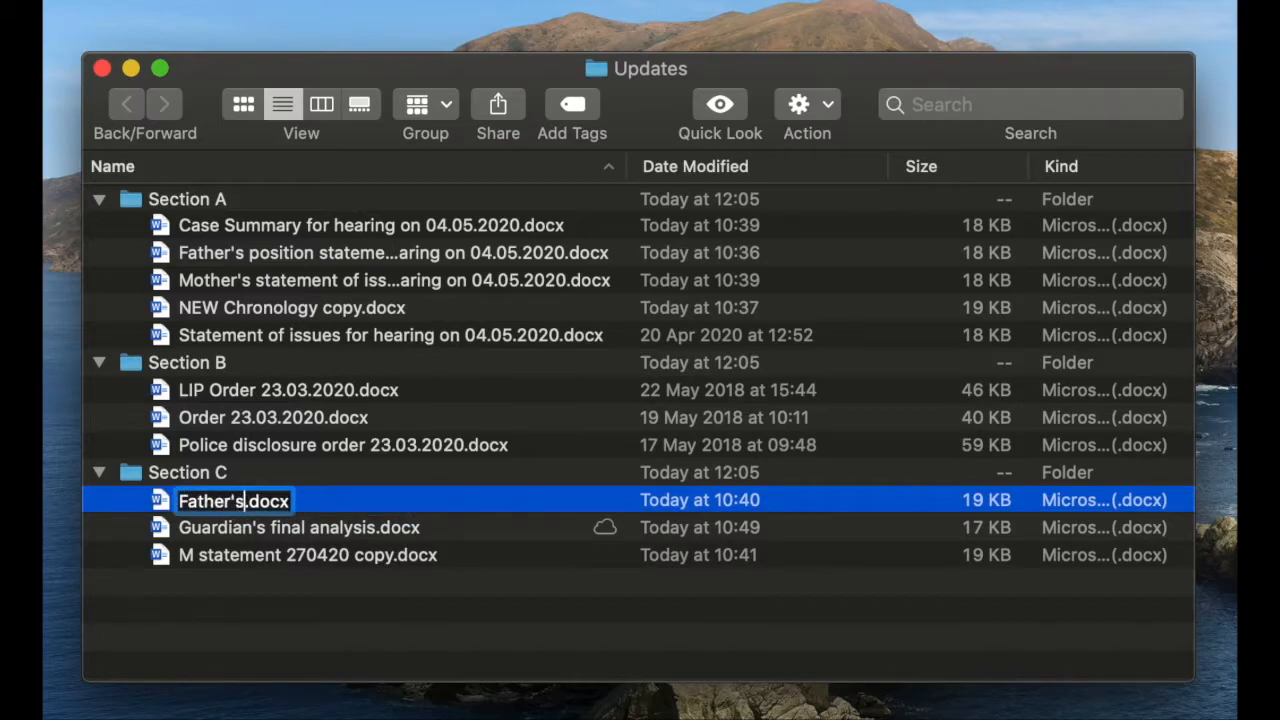
{"action": "type", "text": "tatement 27"}
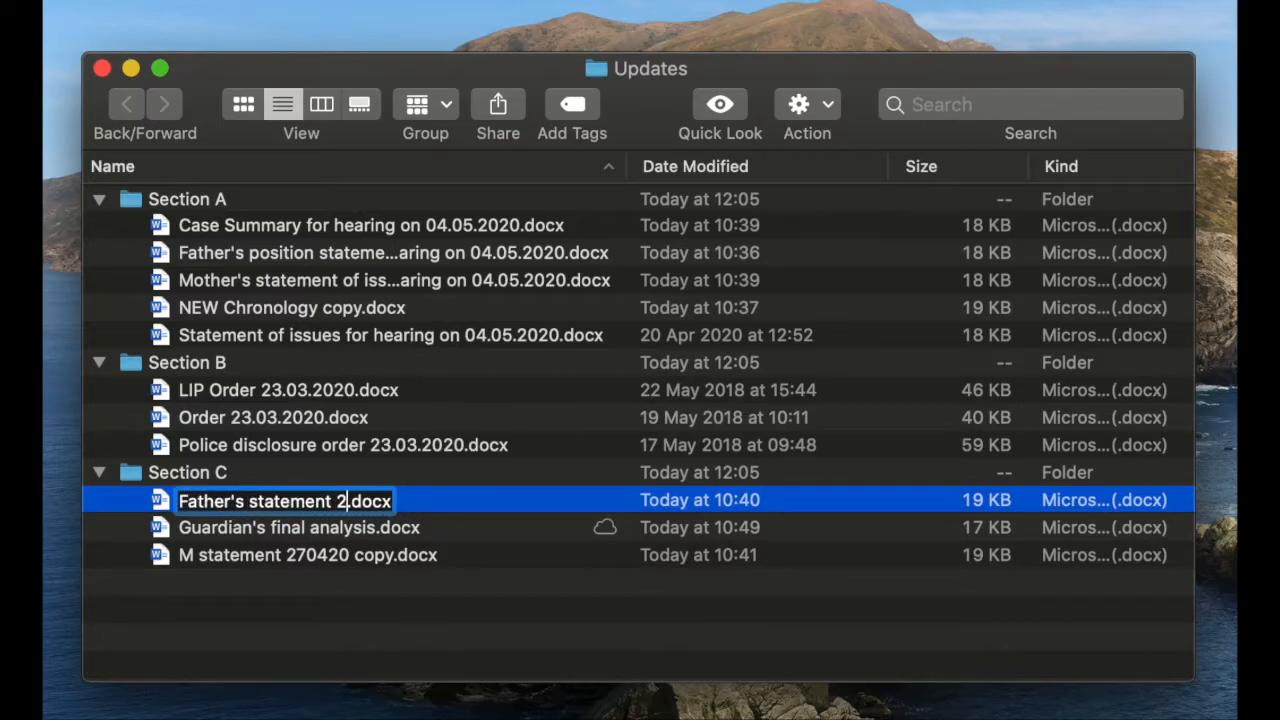
{"action": "type", "text": ".04.2020"}
{"action": "key", "text": "Return"}
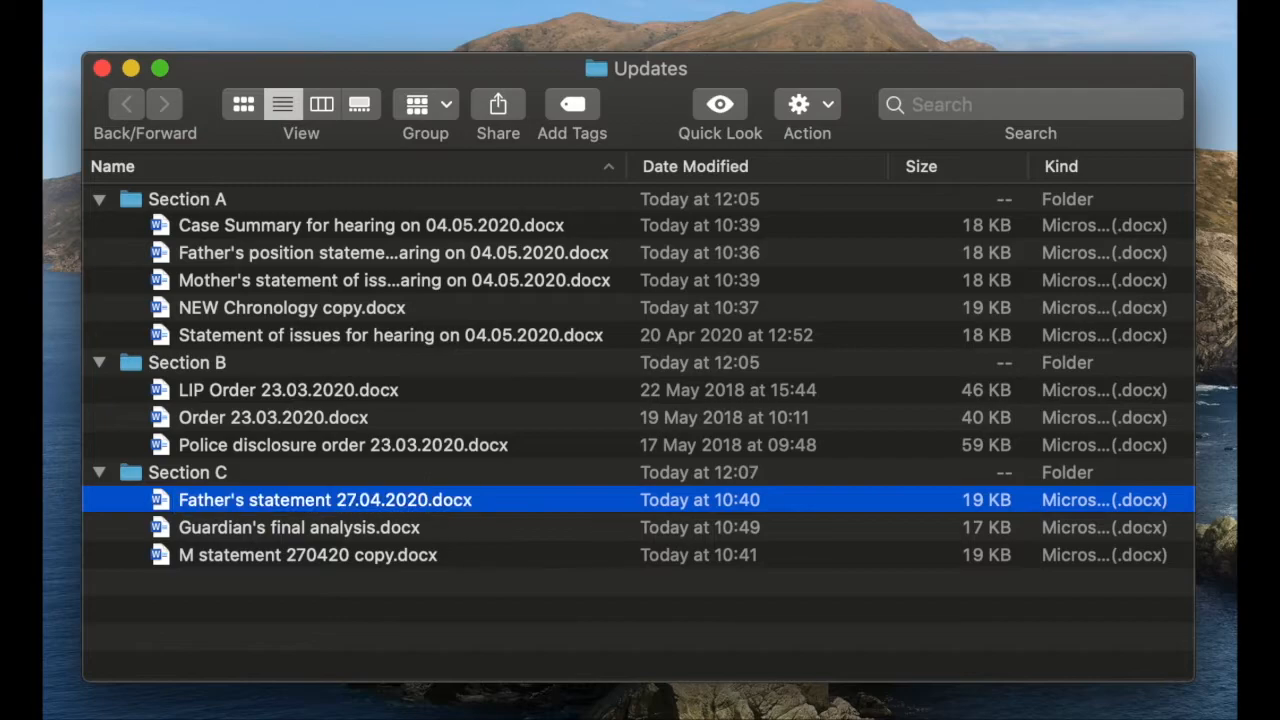
Step: Rename M statement 270420 copy.docx in Section C as "Mother's statement 27.04.2020"
{"action": "left_click", "coordinate": [212, 555]}
{"action": "key", "text": "Return"}
{"action": "left_click", "coordinate": [206, 558]}
{"action": "type", "text": "other's"}
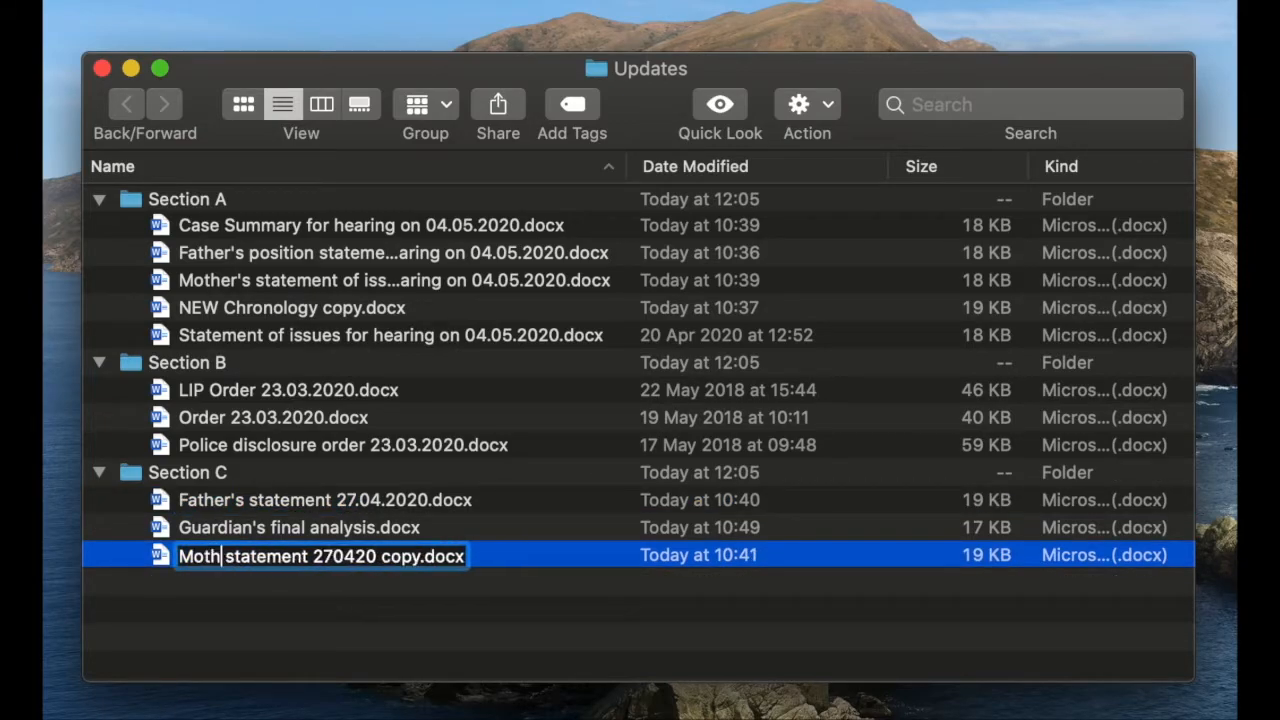
{"action": "left_click", "coordinate": [361, 557]}
{"action": "type", "text": ","}
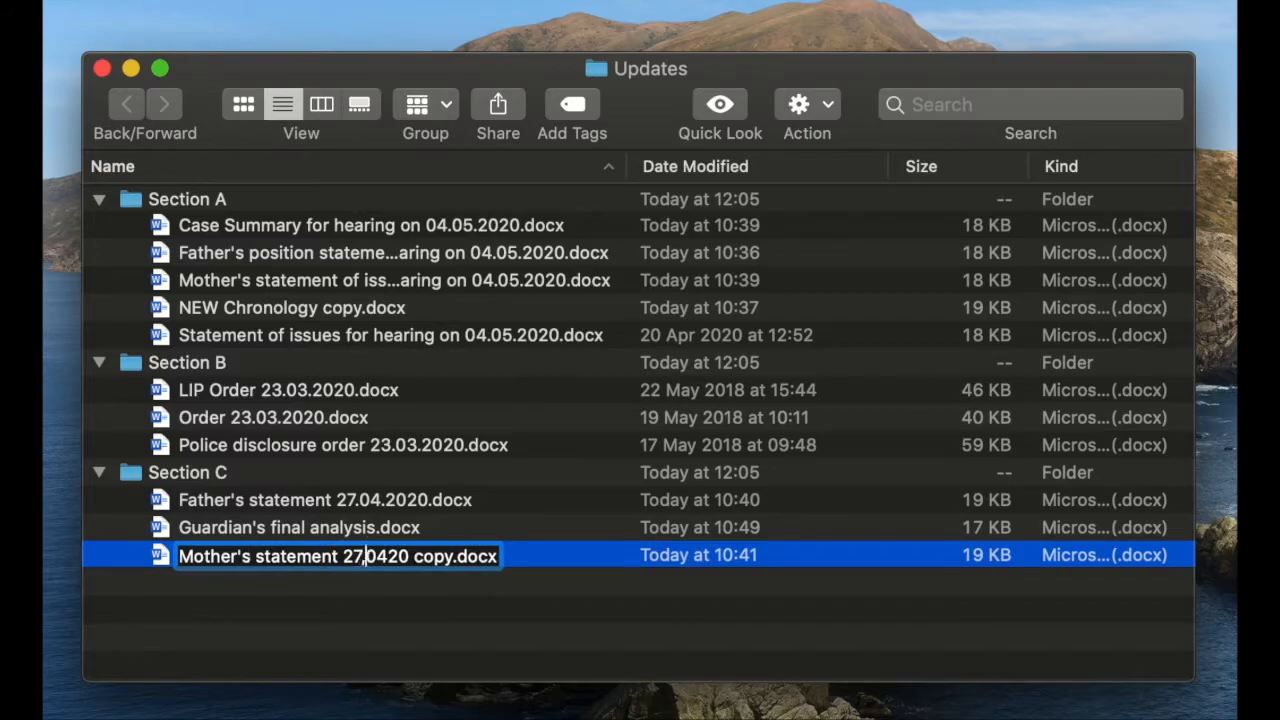
{"action": "key", "text": "Right"}
{"action": "type", "text": "."}
{"action": "key", "text": "BackSpace"}
{"action": "key", "text": "BackSpace"}
{"action": "key", "text": "BackSpace"}
{"action": "key", "text": "BackSpace"}
{"action": "type", "text": ".04."}
{"action": "key", "text": "Right"}
{"action": "key", "text": "Right"}
{"action": "type", "text": "20"}
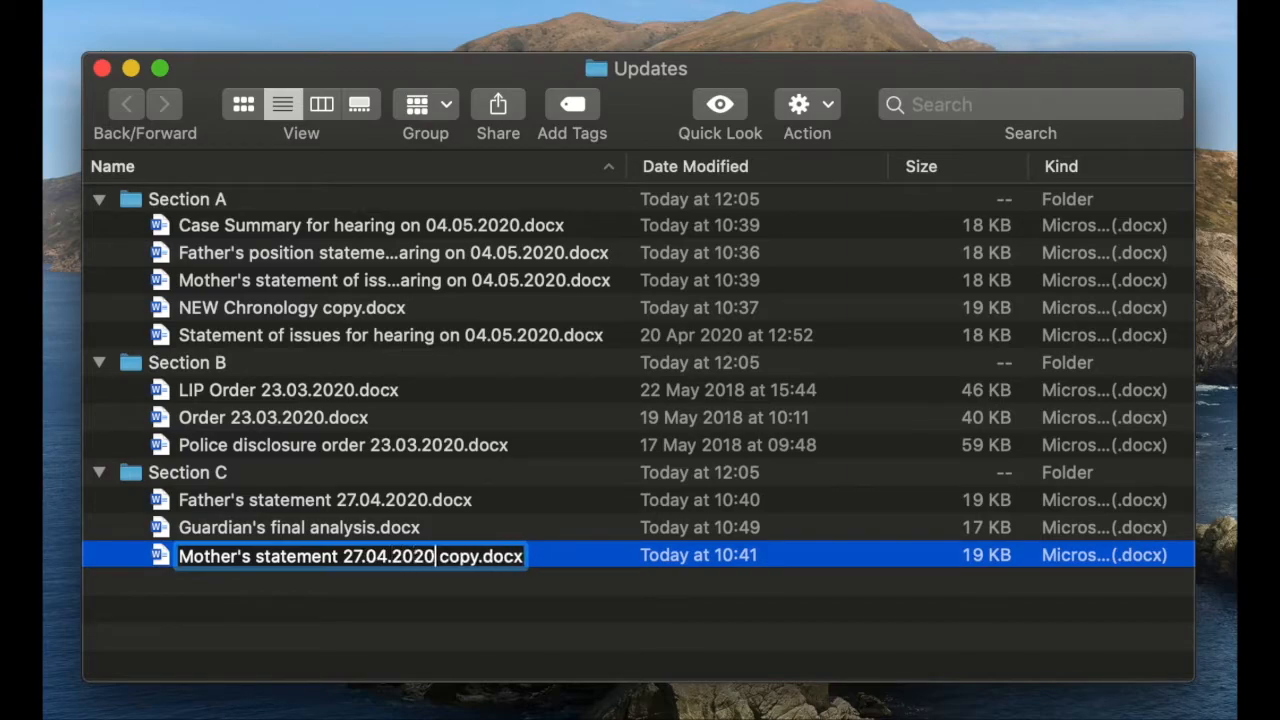
{"action": "key", "text": "shift+Right"}
{"action": "key", "text": "shift+Right"}
{"action": "key", "text": "shift+Right"}
{"action": "key", "text": "shift+Right"}
{"action": "key", "text": "shift+Right"}
{"action": "key", "text": "BackSpace"}
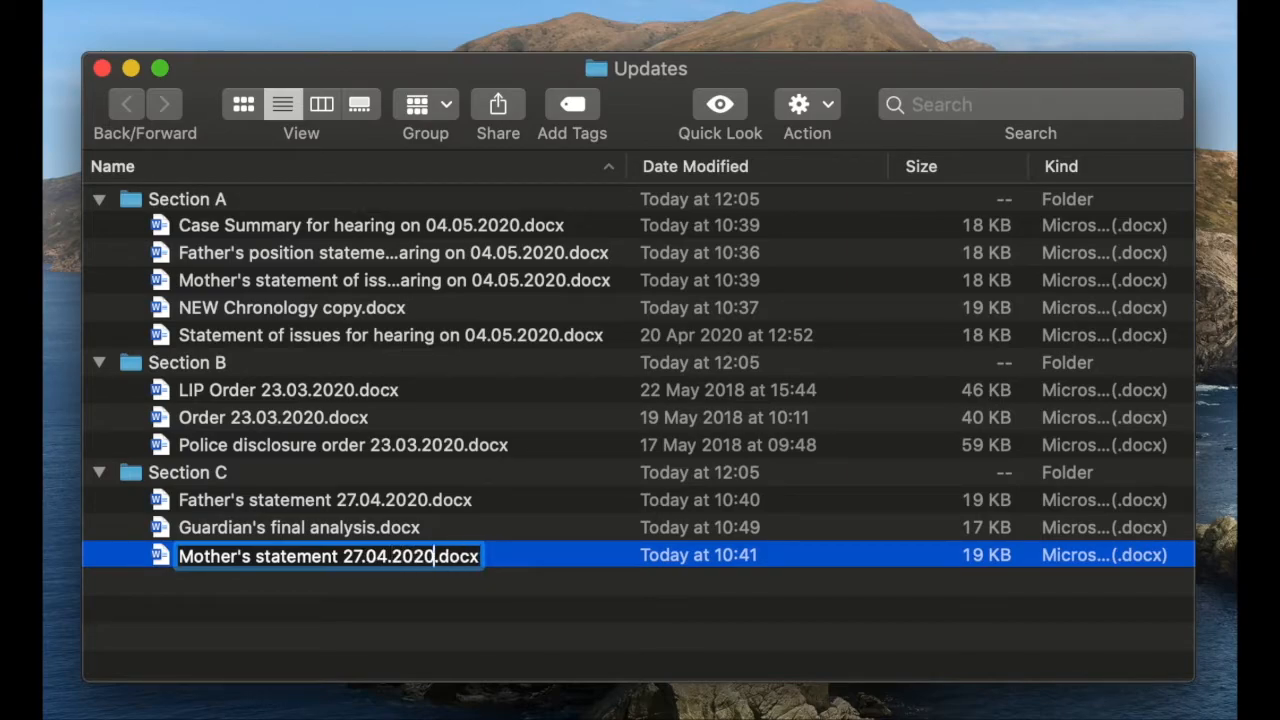
{"action": "key", "text": "Return"}
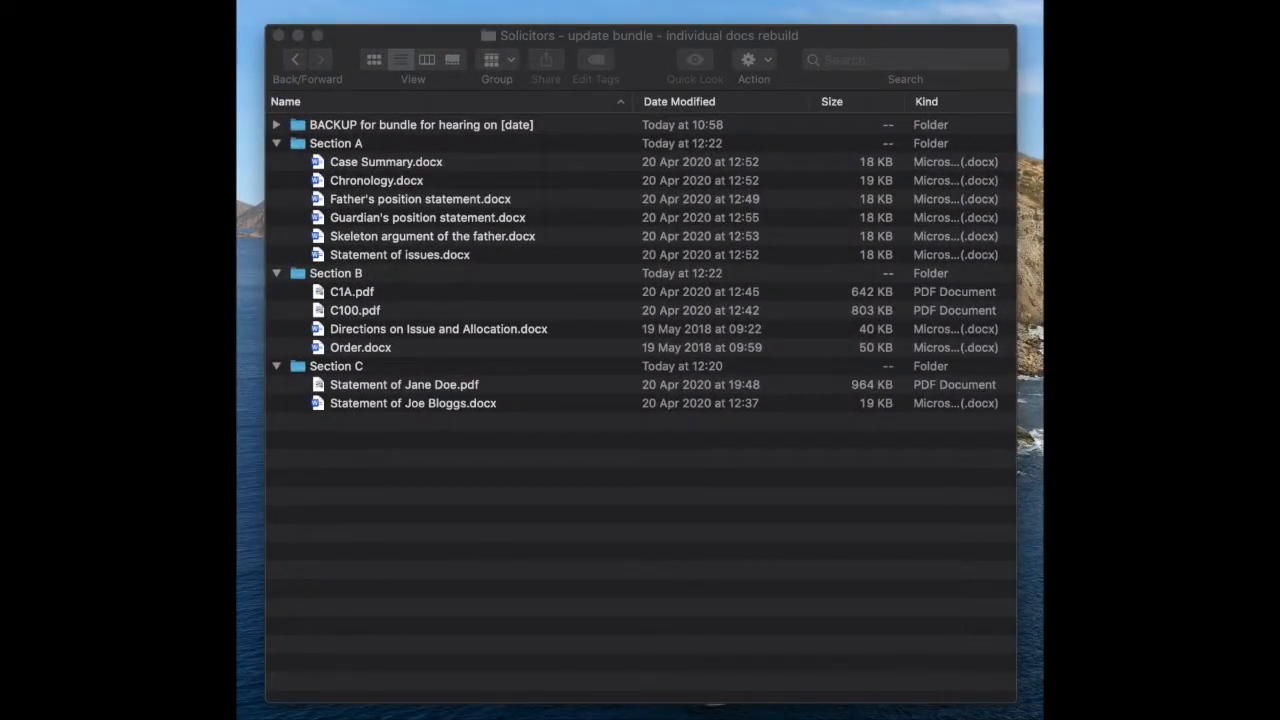
Step: Bring the Updates folder into the bundle rebuild folder and delete all the old documents from the bundle's own Section A
{"action": "left_click_drag", "start_coordinate": [600, 700], "coordinate": [561, 593]}
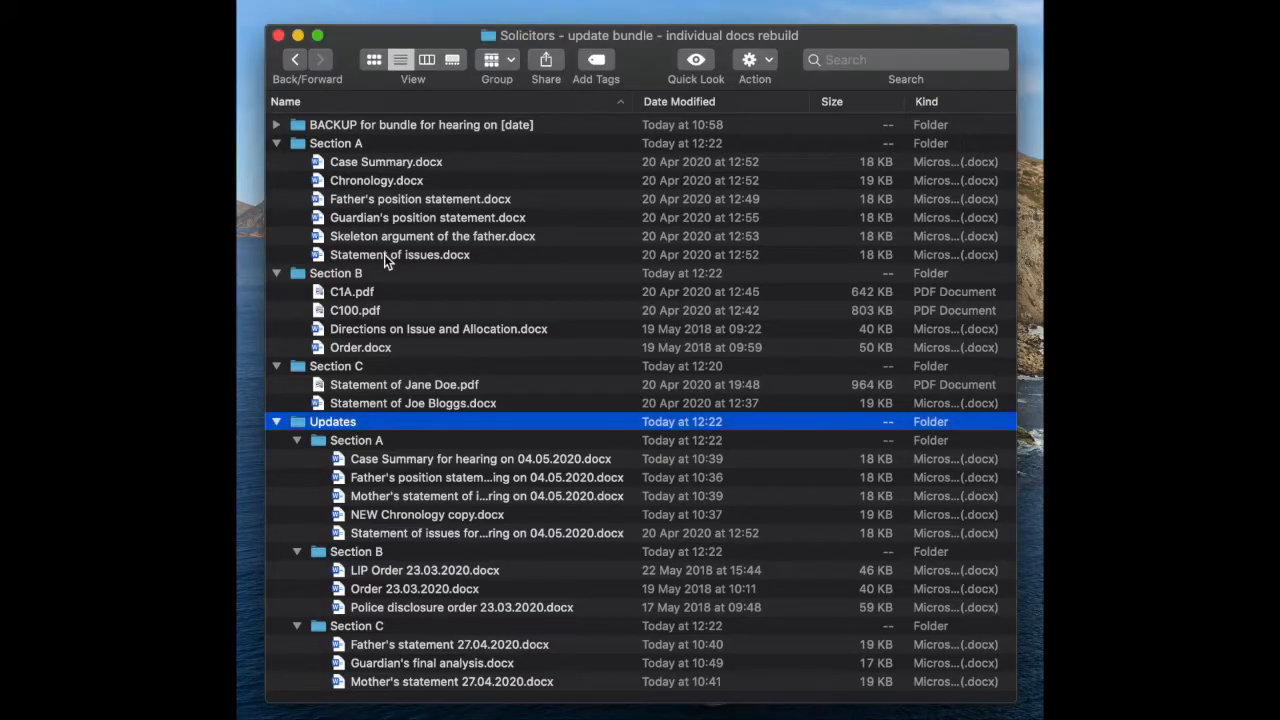
{"action": "left_click", "coordinate": [384, 254]}
{"action": "left_click", "coordinate": [387, 167], "text": "shift"}
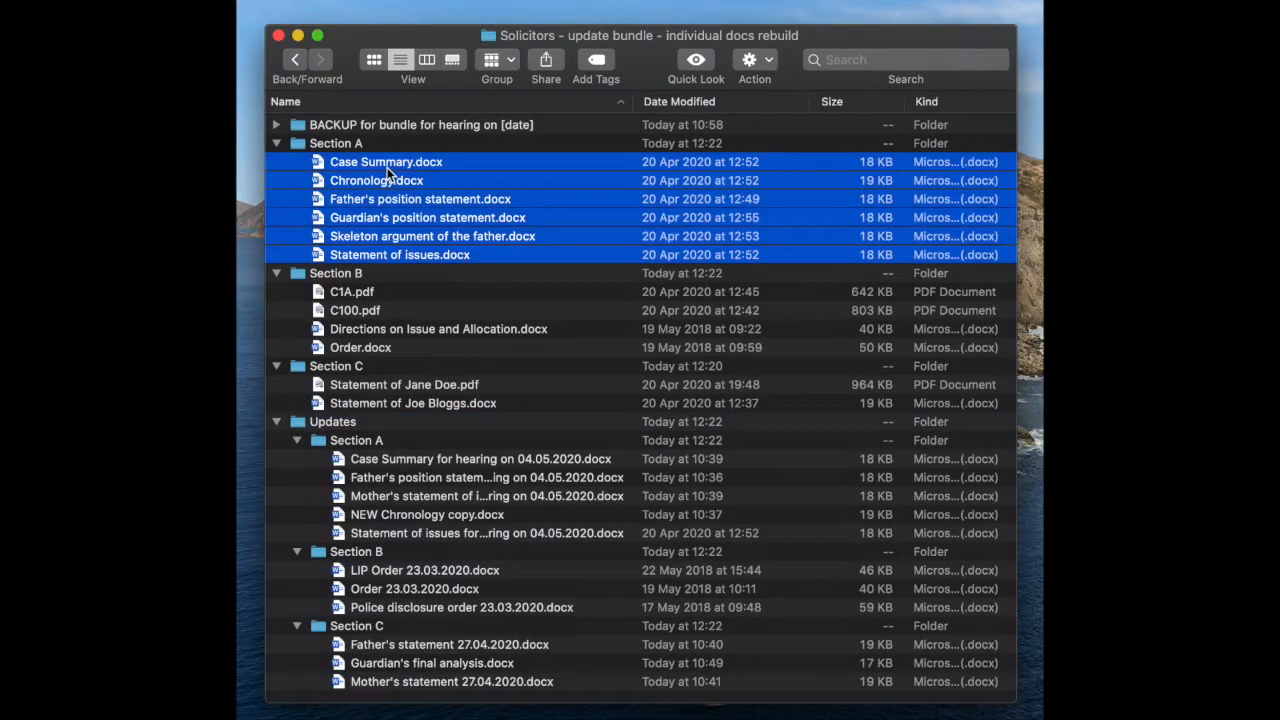
{"action": "right_click", "coordinate": [387, 167]}
{"action": "left_click", "coordinate": [438, 274]}
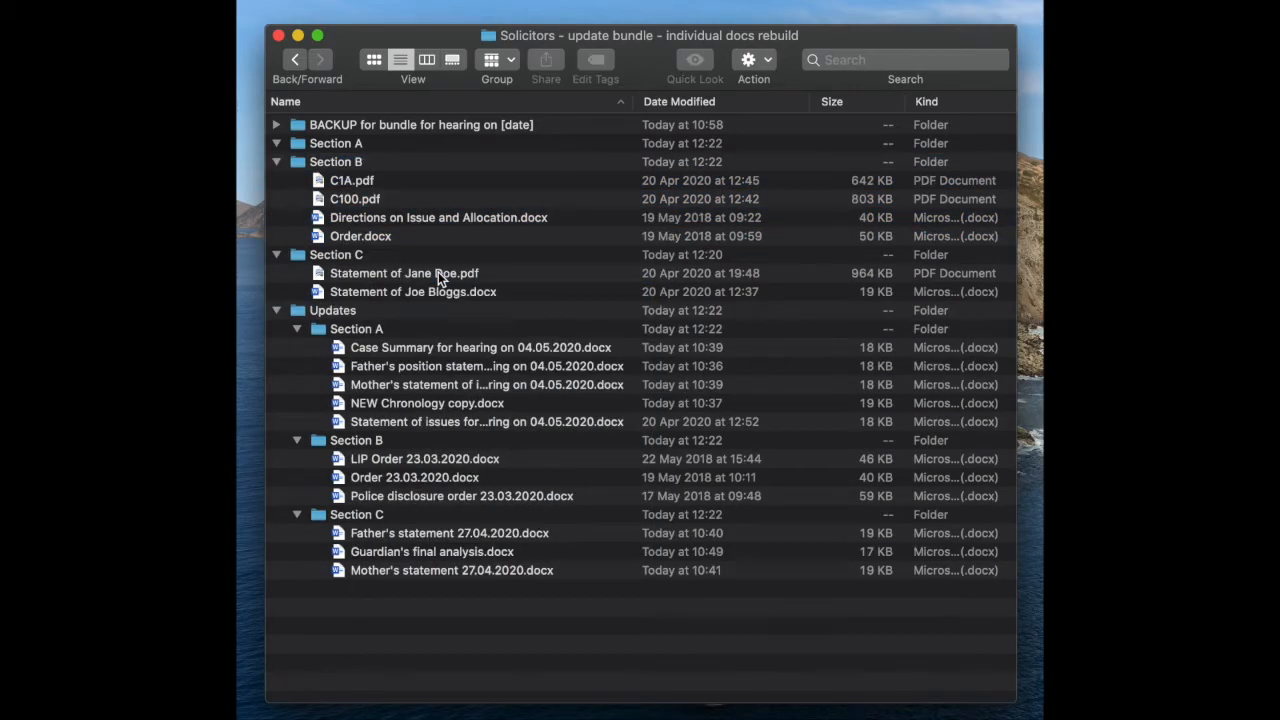
Step: Move the updated Section A documents from the Updates folder into the bundle's main Section A folder
{"action": "left_click", "coordinate": [397, 347]}
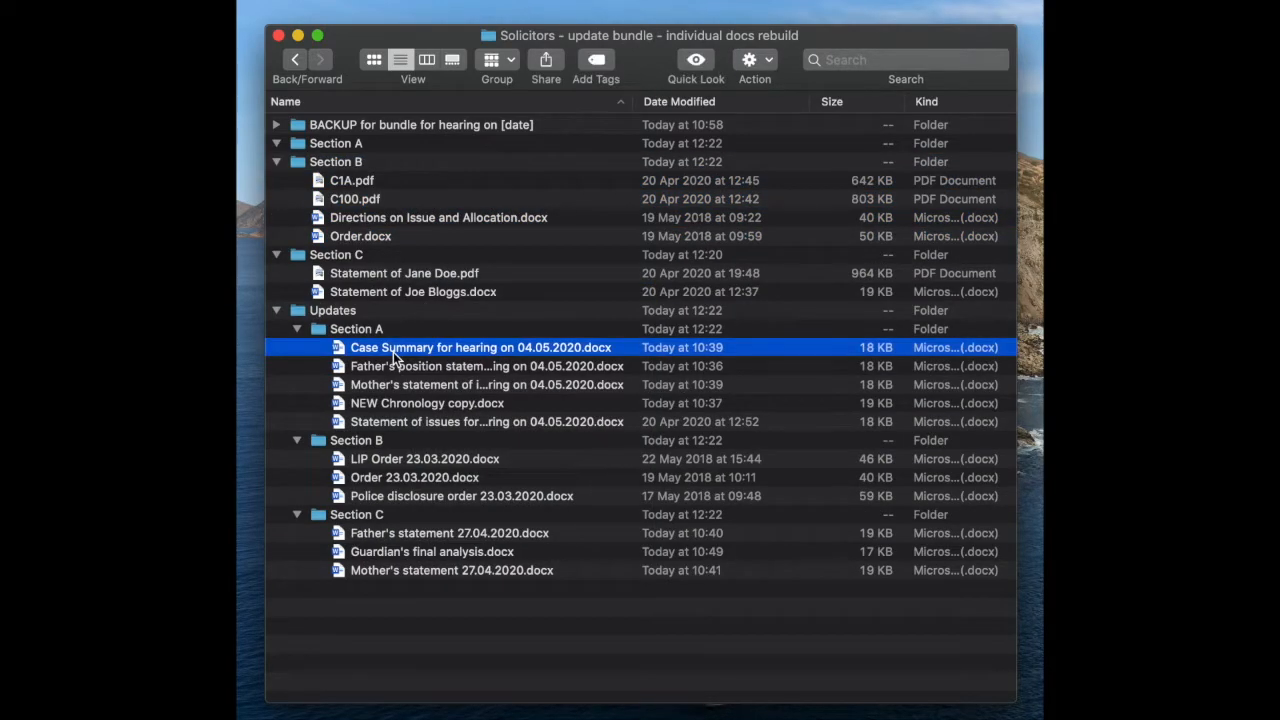
{"action": "left_click", "coordinate": [385, 421], "text": "shift"}
{"action": "left_click_drag", "start_coordinate": [400, 347], "coordinate": [355, 142]}
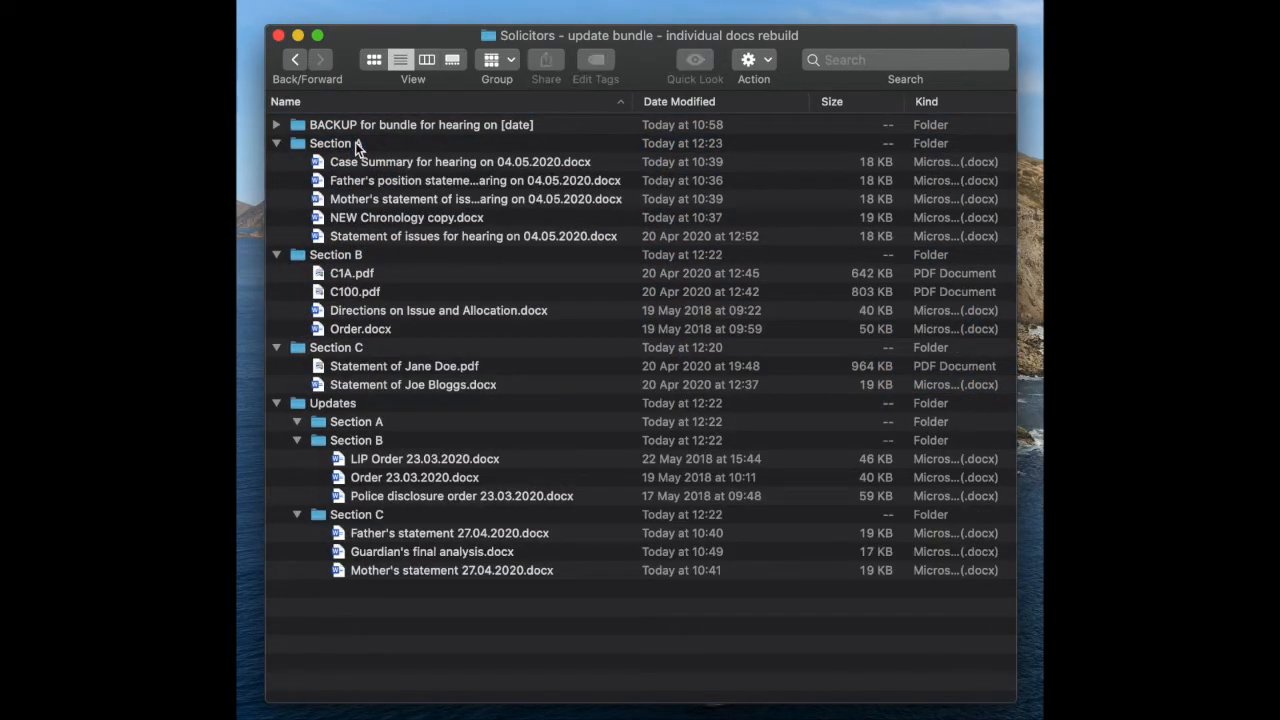
Step: Move the three updated Section B orders from the Updates folder into the bundle's main Section B folder
{"action": "left_click", "coordinate": [370, 455]}
{"action": "left_click", "coordinate": [379, 483], "text": "shift"}
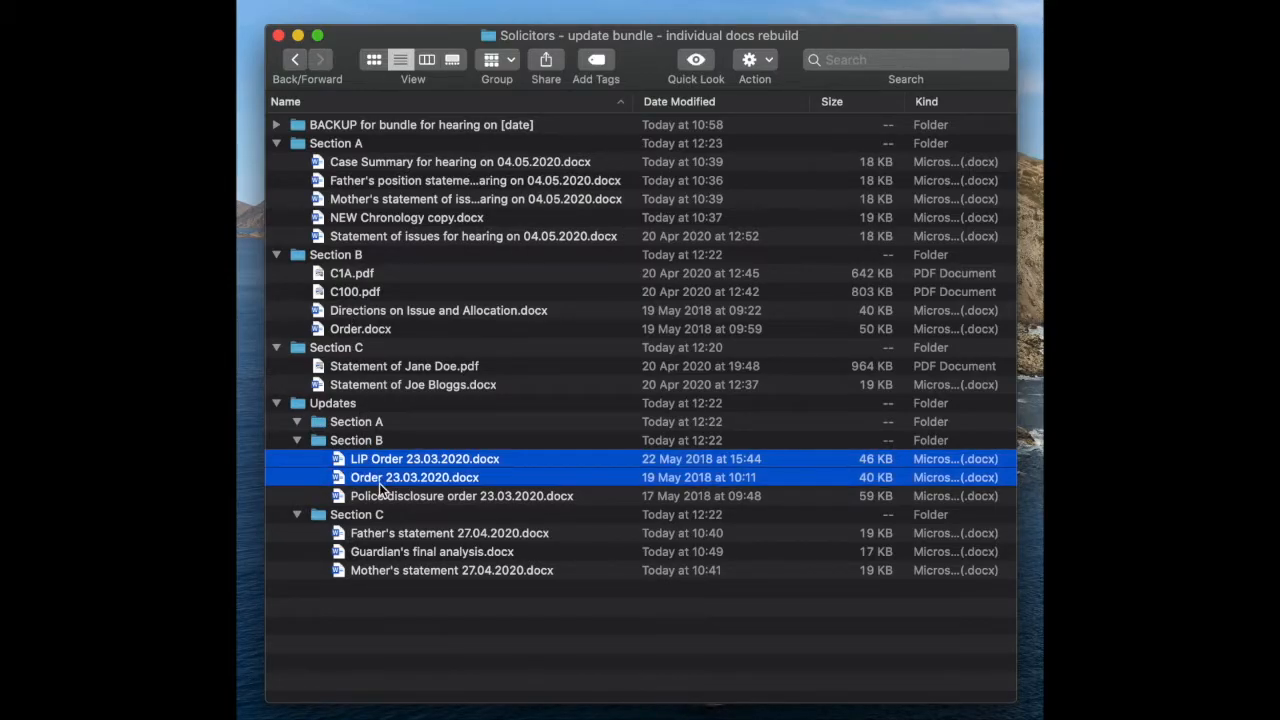
{"action": "left_click", "coordinate": [379, 493], "text": "shift"}
{"action": "left_click_drag", "start_coordinate": [400, 459], "coordinate": [366, 290]}
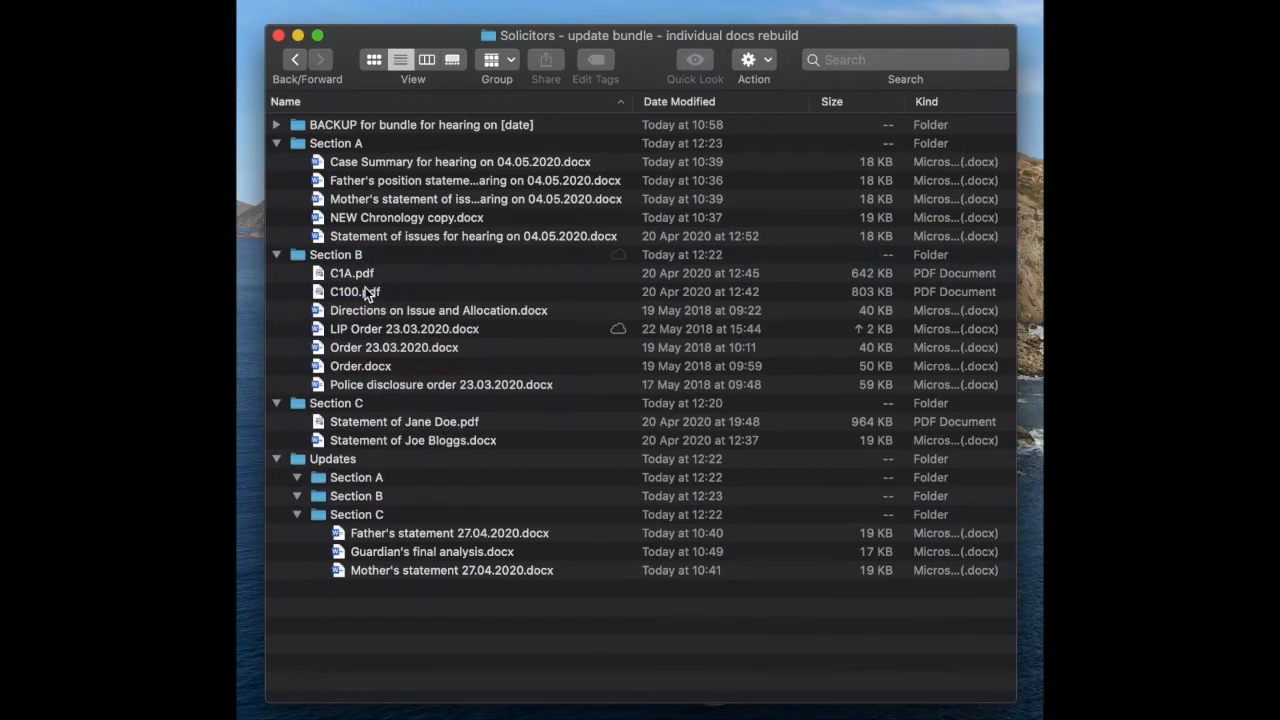
Step: Move the father's and mother's statements and the guardian's final analysis from Updates into the bundle's main Section C folder
{"action": "left_click", "coordinate": [372, 535]}
{"action": "left_click", "coordinate": [376, 571], "text": "shift"}
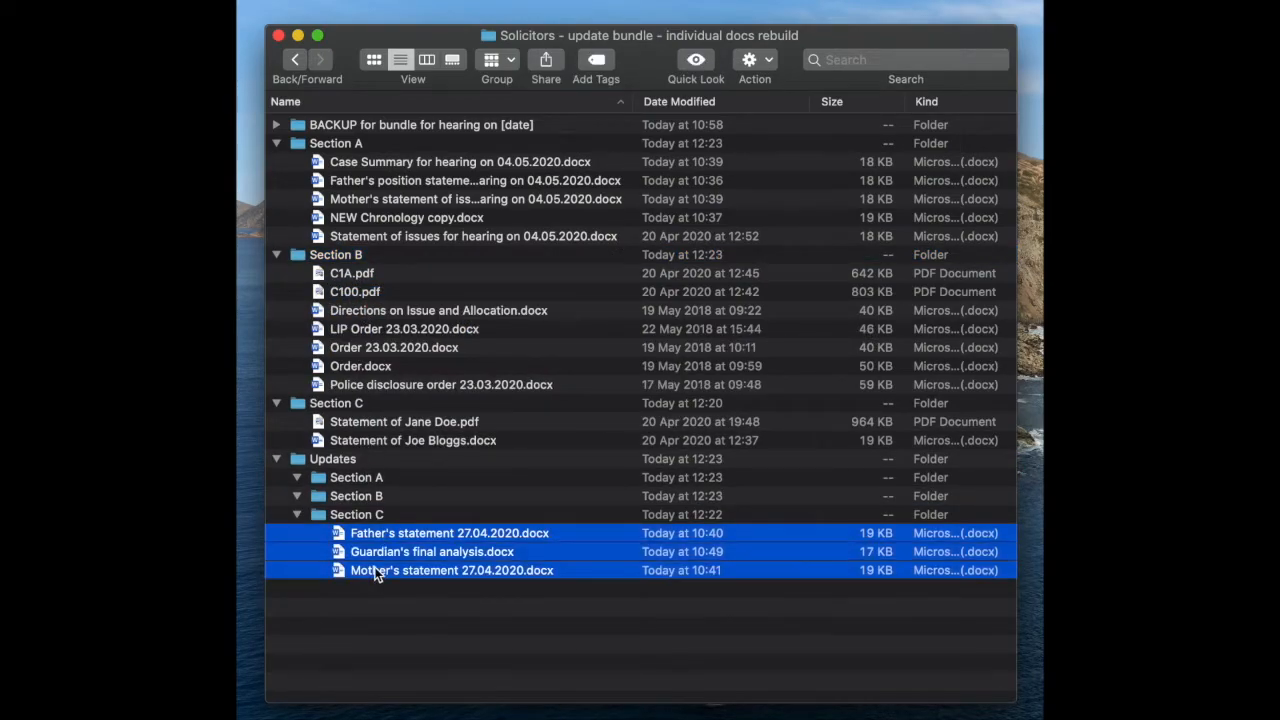
{"action": "left_click_drag", "start_coordinate": [391, 536], "coordinate": [381, 423]}
Step: Delete the emptied Updates folder from the bundle rebuild folder
{"action": "left_click", "coordinate": [329, 516]}
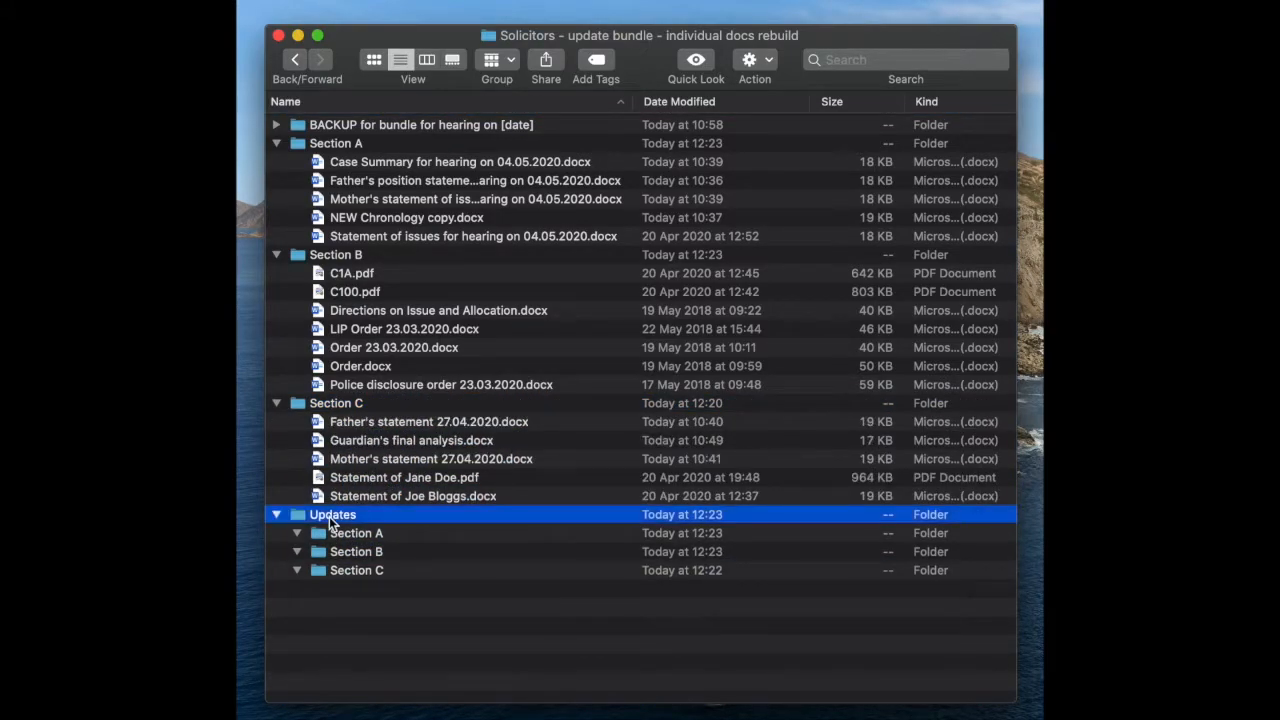
{"action": "right_click", "coordinate": [329, 516]}
{"action": "left_click", "coordinate": [440, 298]}
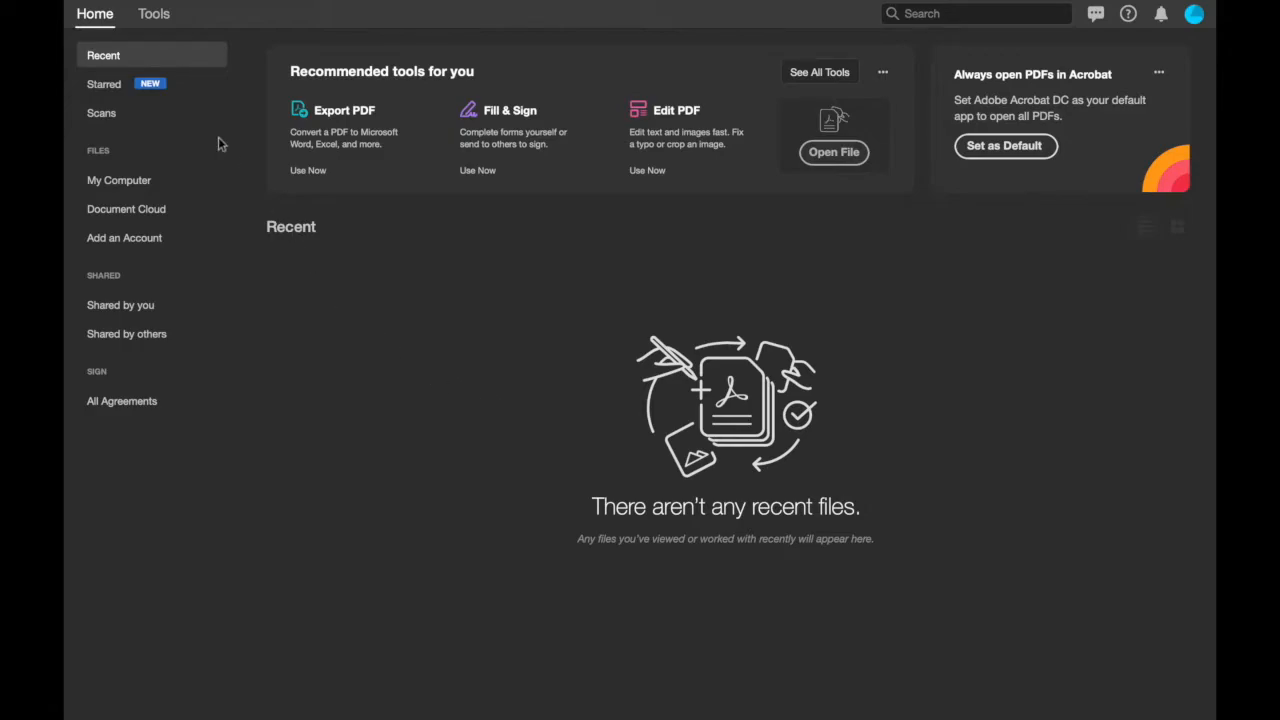
Step: Switch to Adobe Acrobat and add the bundle's Section A folder to a new Combine Files list
{"action": "left_click", "coordinate": [163, 20]}
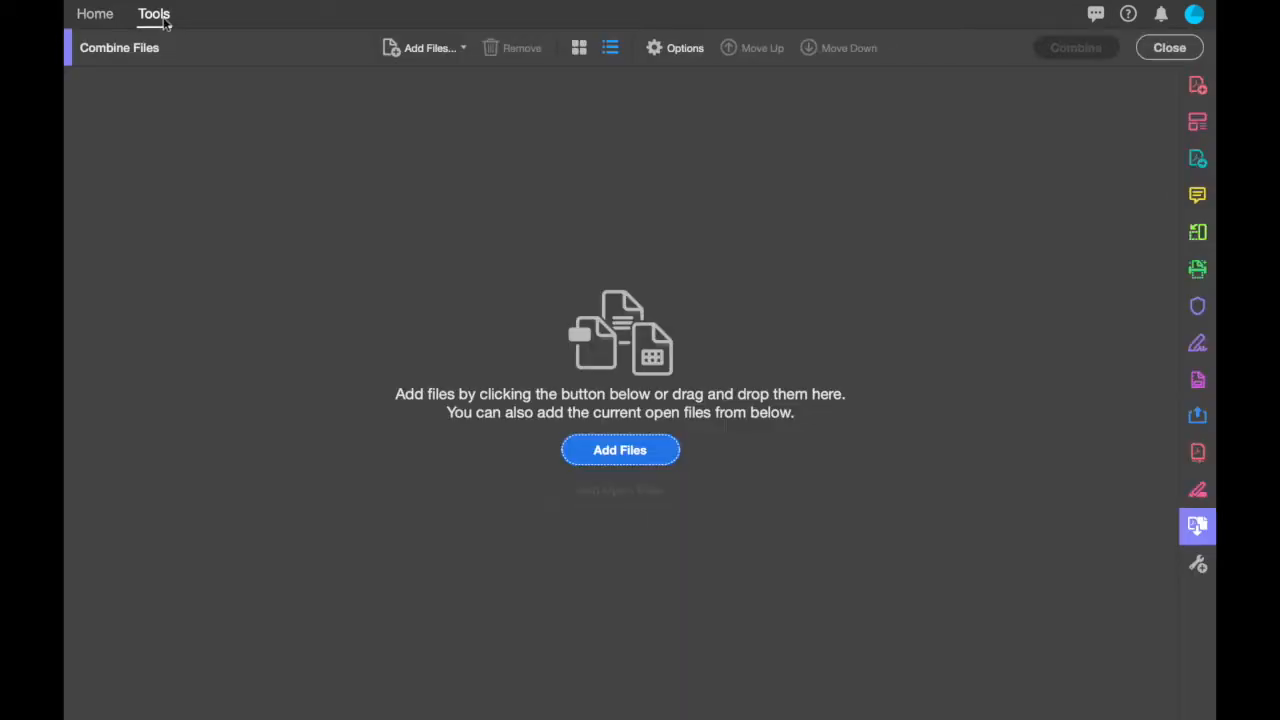
{"action": "left_click", "coordinate": [447, 55]}
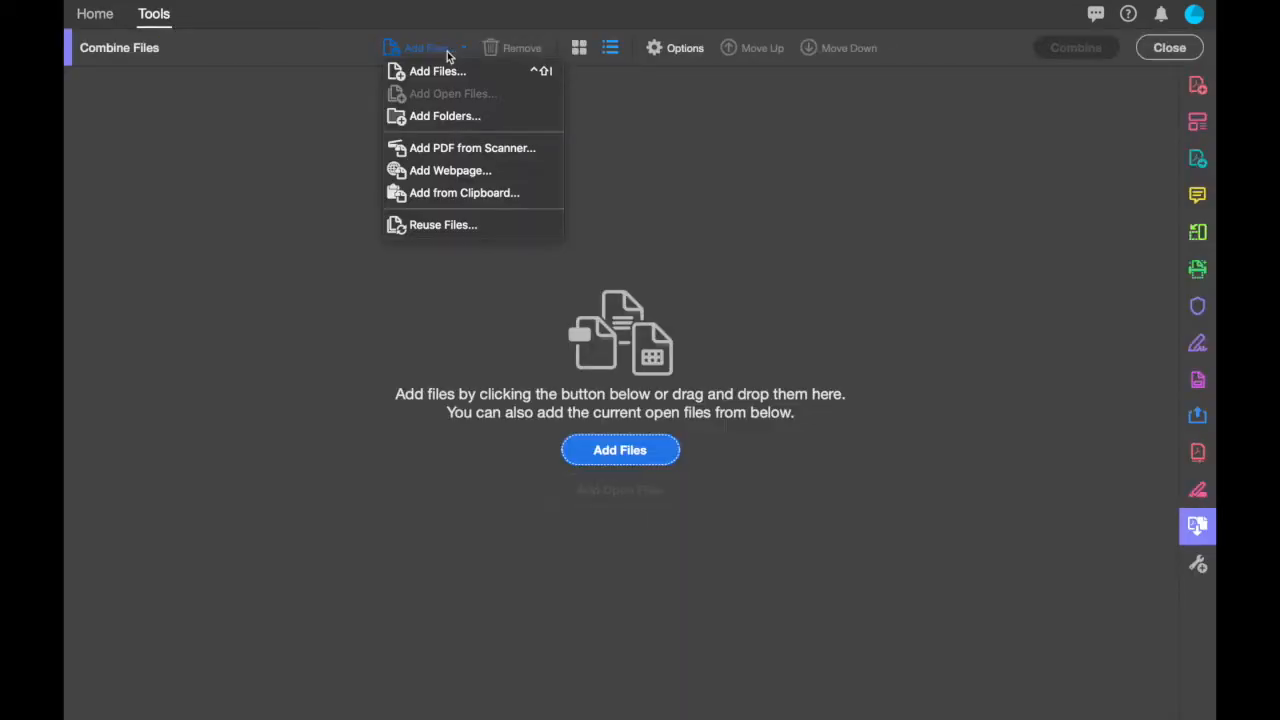
{"action": "left_click", "coordinate": [447, 116]}
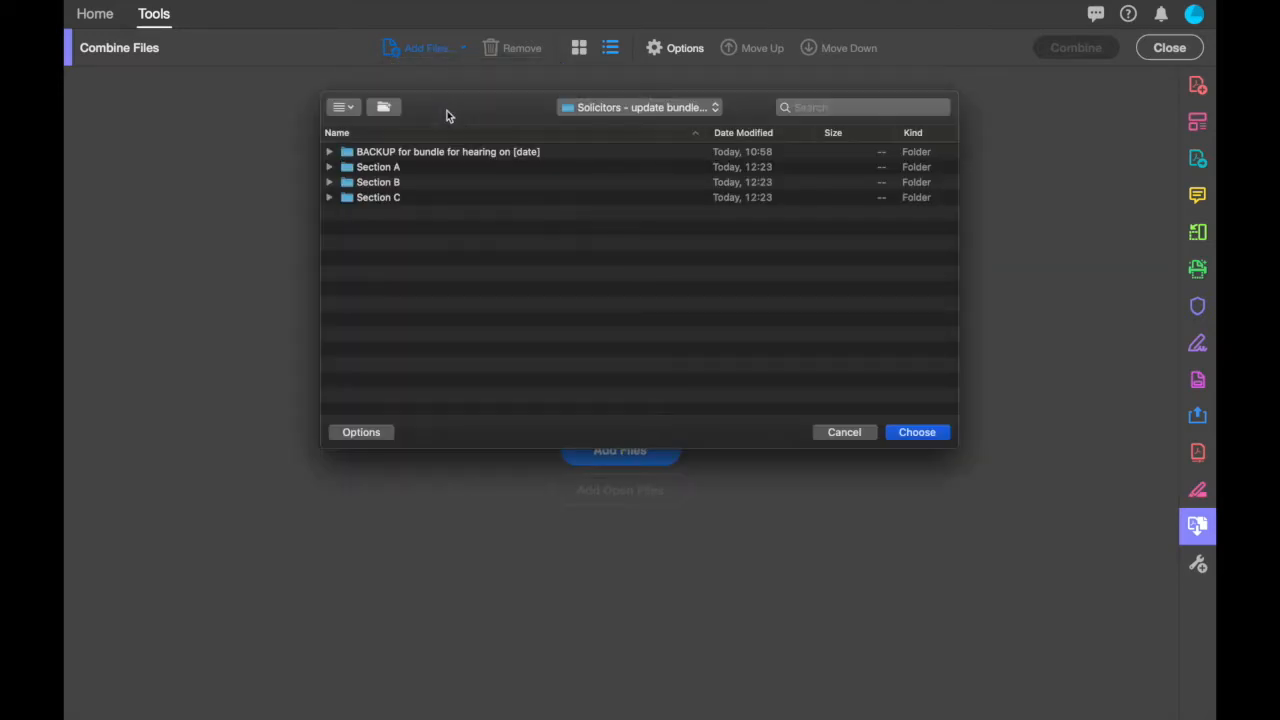
{"action": "left_click", "coordinate": [397, 168]}
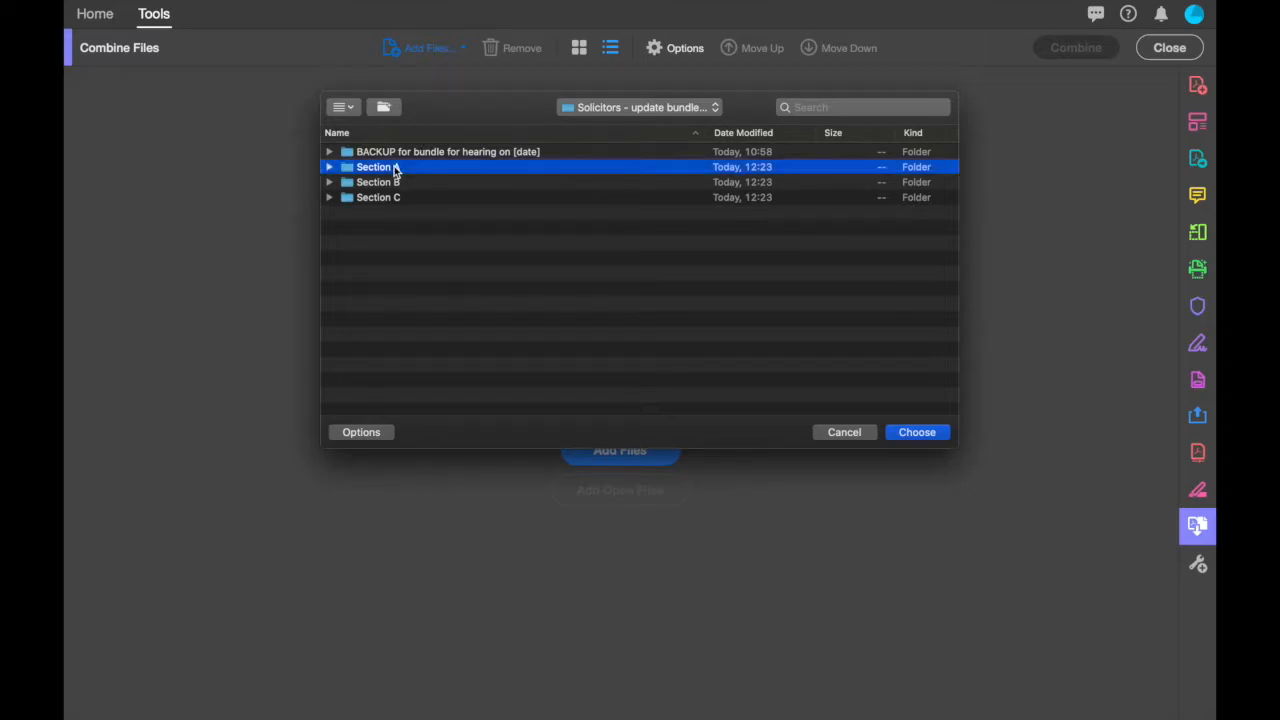
{"action": "left_click", "coordinate": [913, 432]}
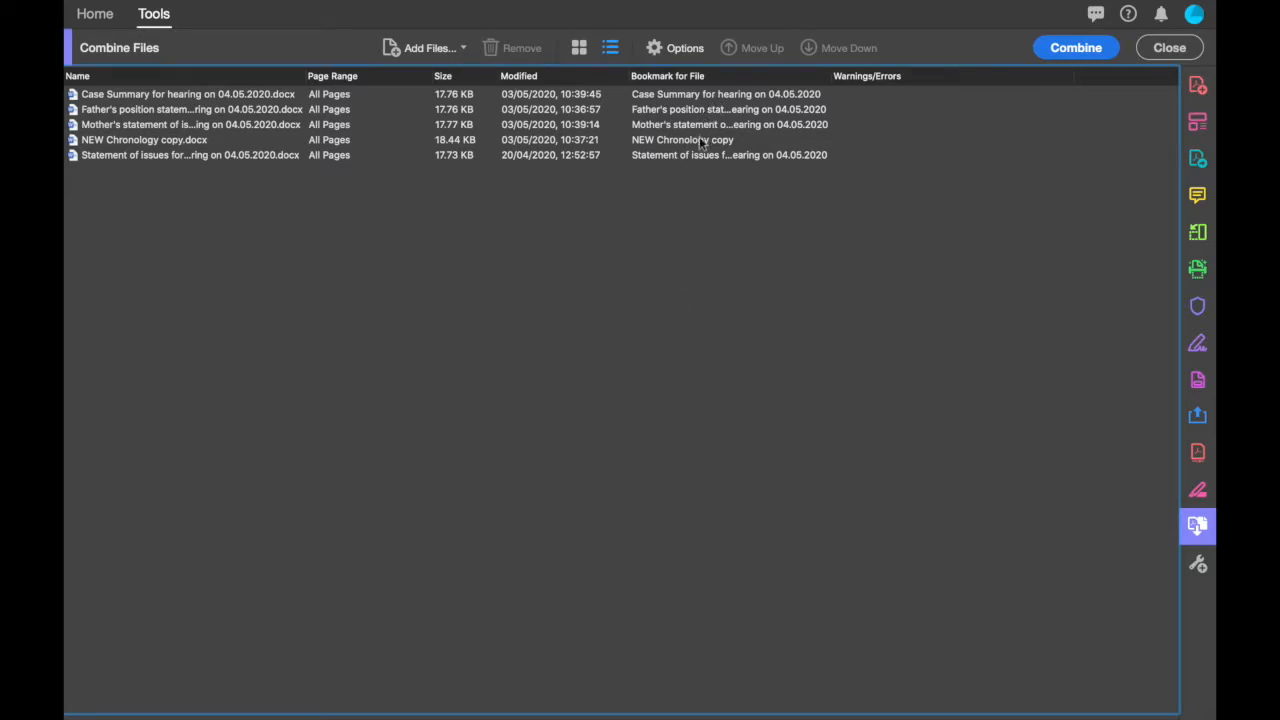
Step: Change the bookmark for NEW Chronology copy.docx to "Chronology"
{"action": "left_click", "coordinate": [695, 143]}
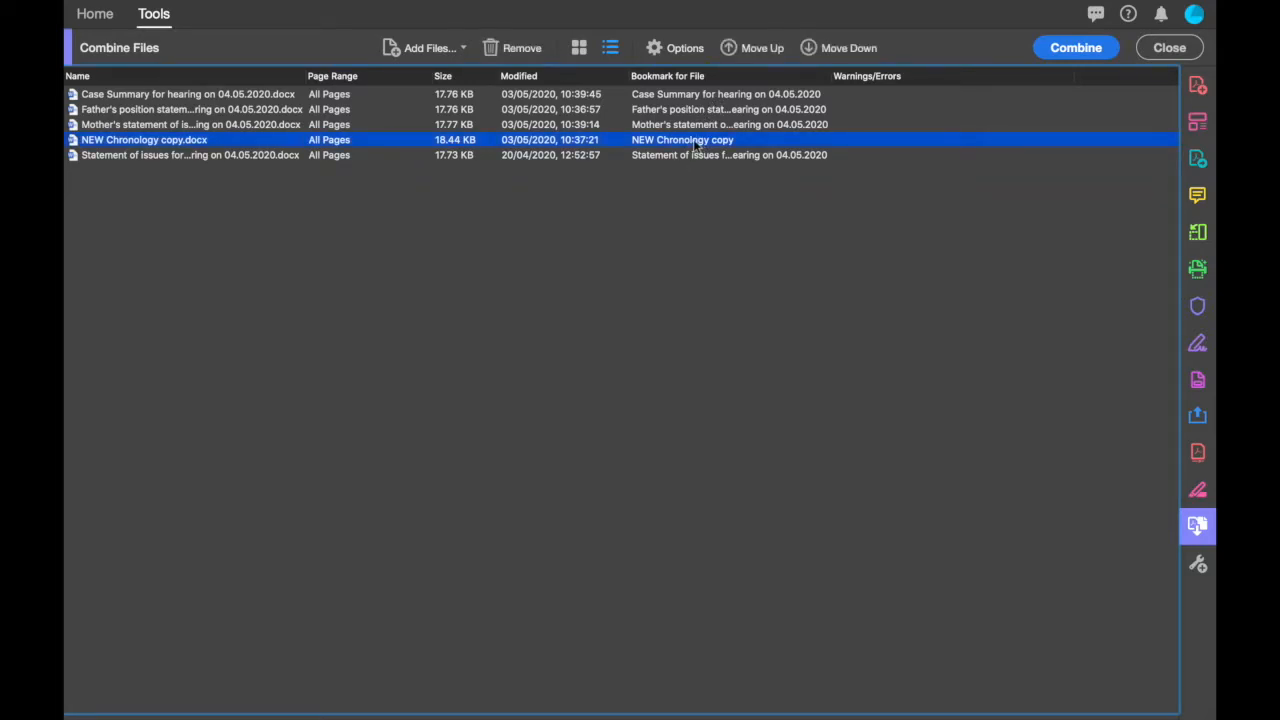
{"action": "right_click", "coordinate": [695, 143]}
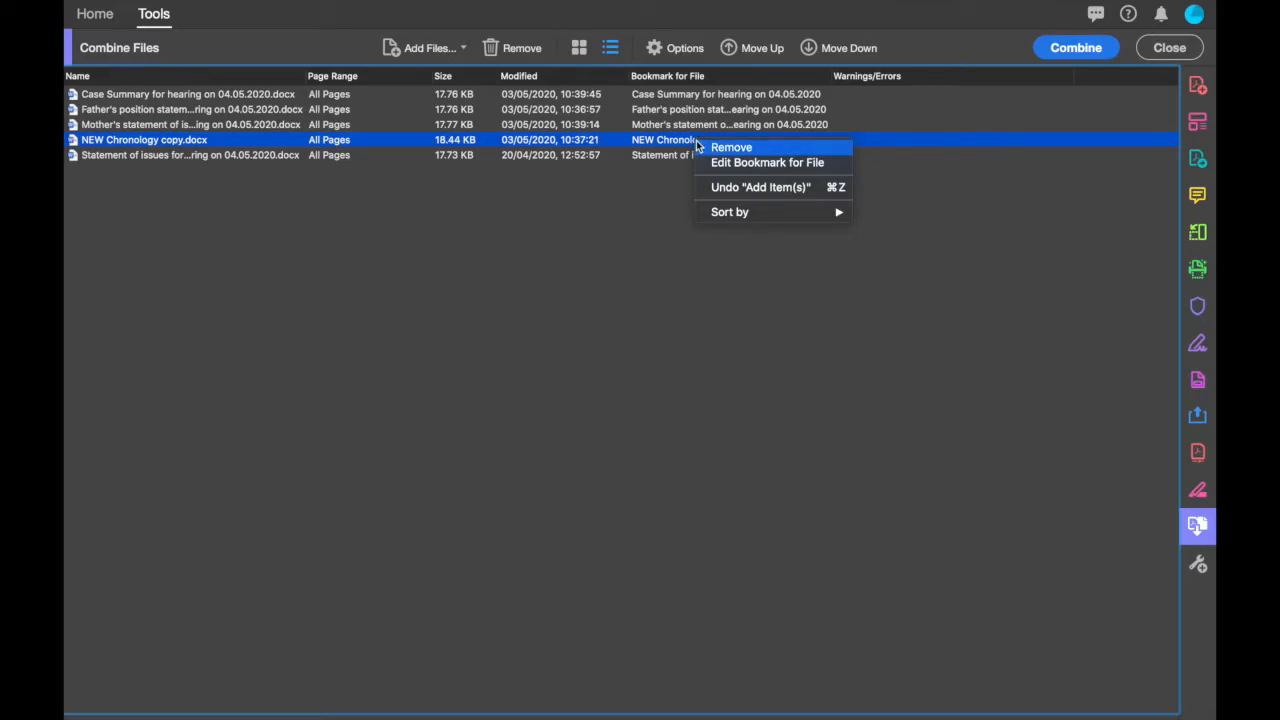
{"action": "left_click", "coordinate": [712, 162]}
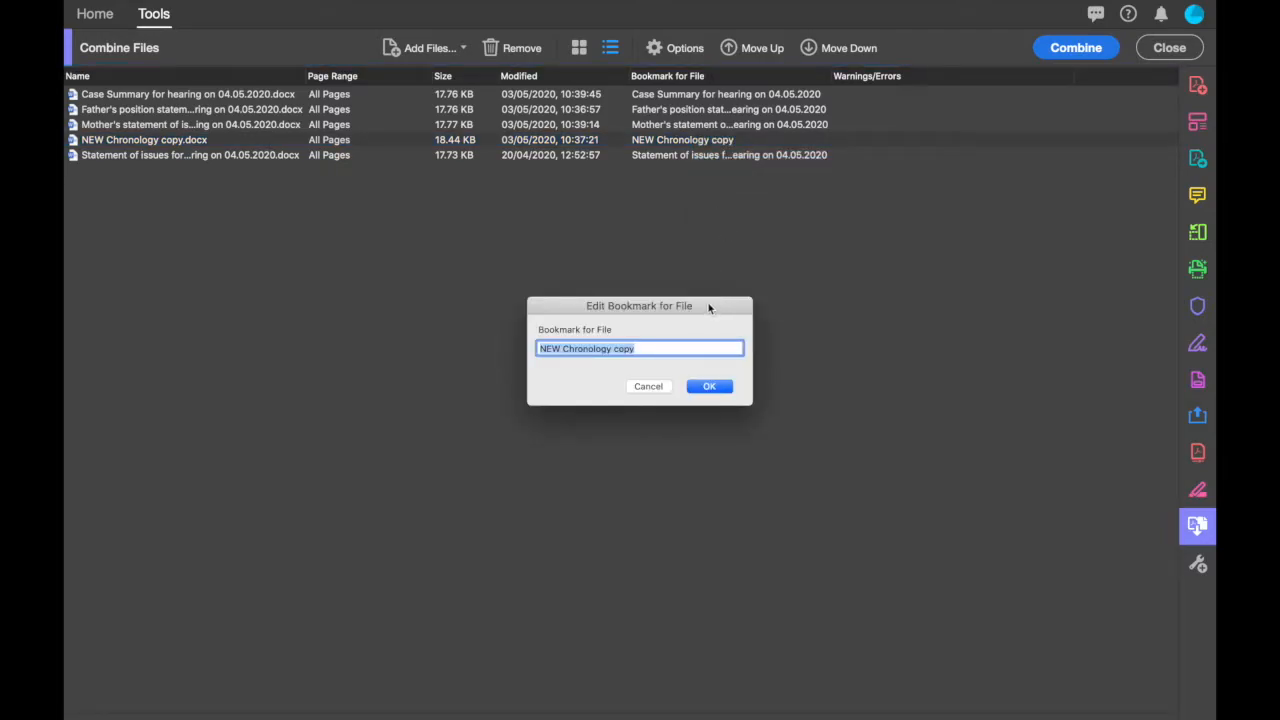
{"action": "type", "text": "Chronology"}
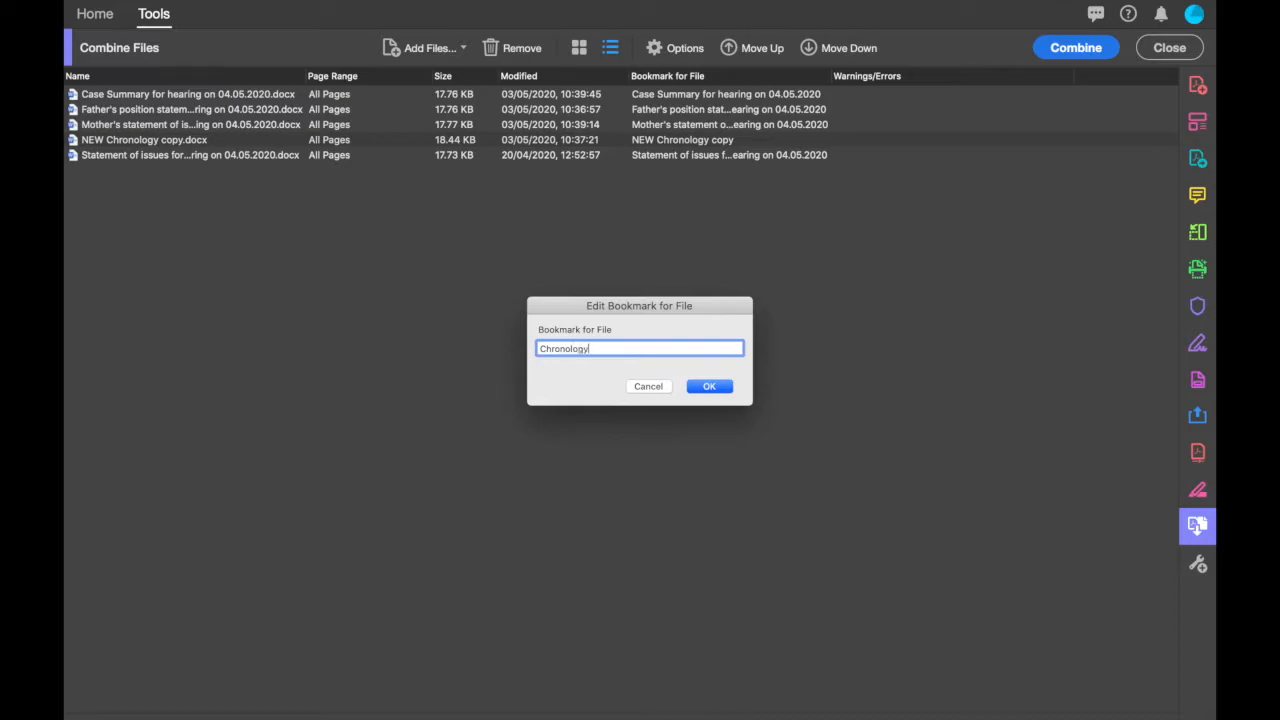
{"action": "key", "text": "Return"}
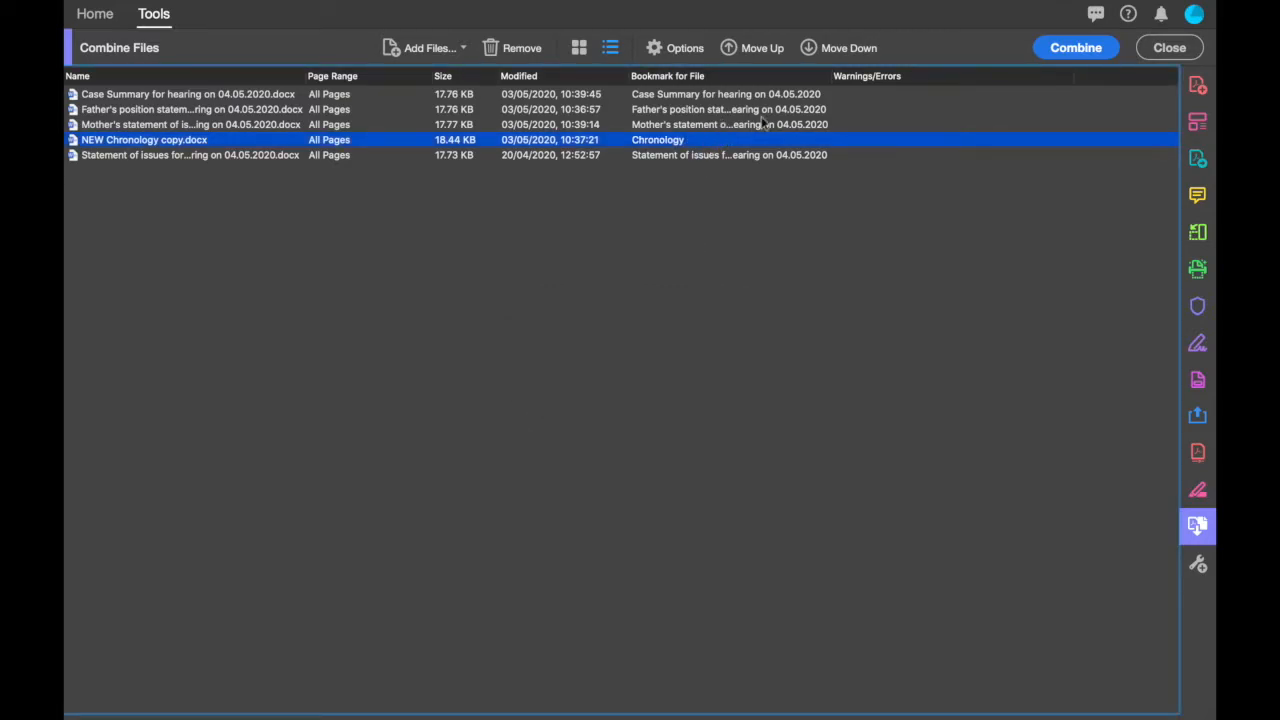
Step: Reorder the files so the chronology is second and the statement of issues third, directly after the case summary
{"action": "left_click", "coordinate": [750, 48]}
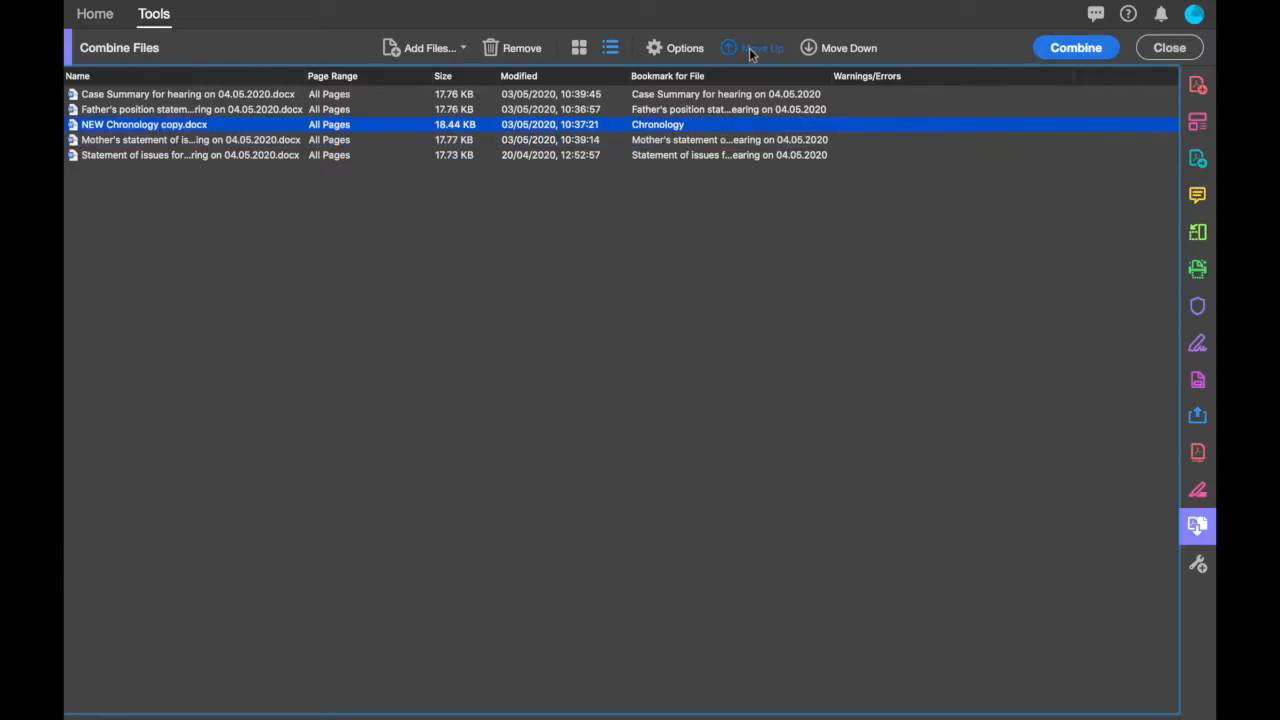
{"action": "left_click", "coordinate": [750, 48]}
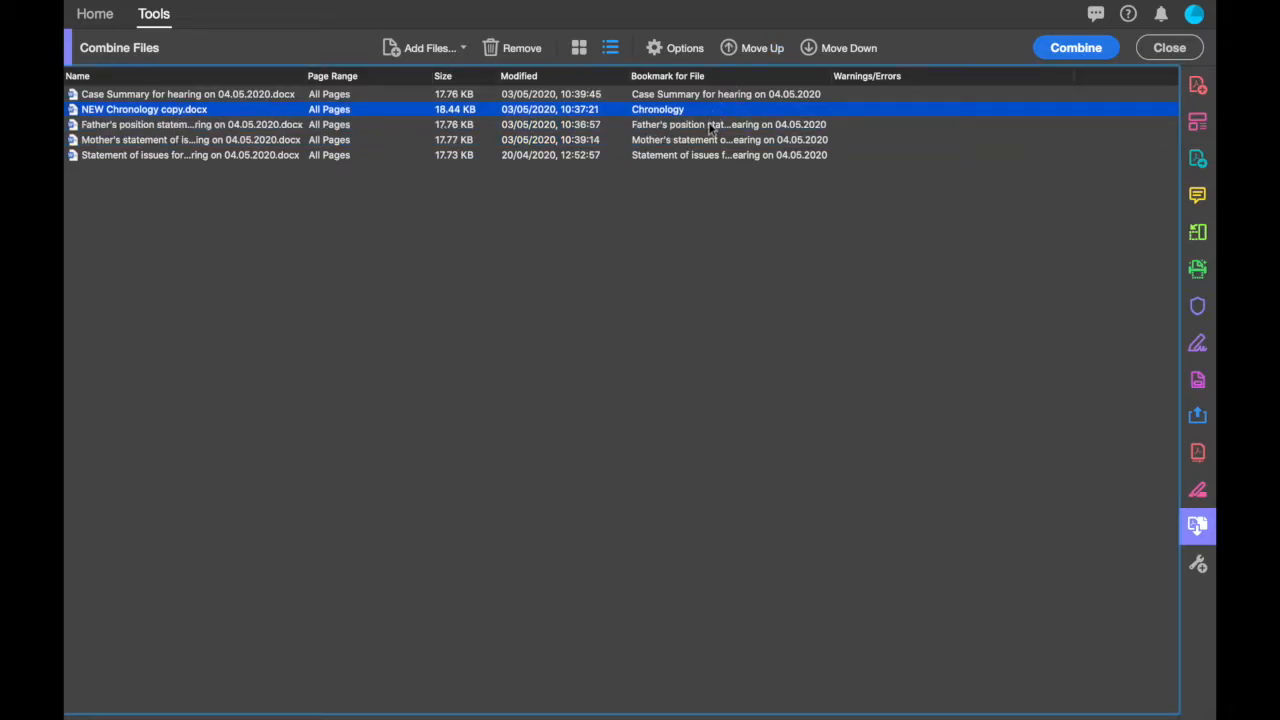
{"action": "left_click", "coordinate": [705, 156]}
{"action": "left_click", "coordinate": [764, 50]}
{"action": "left_click", "coordinate": [764, 50]}
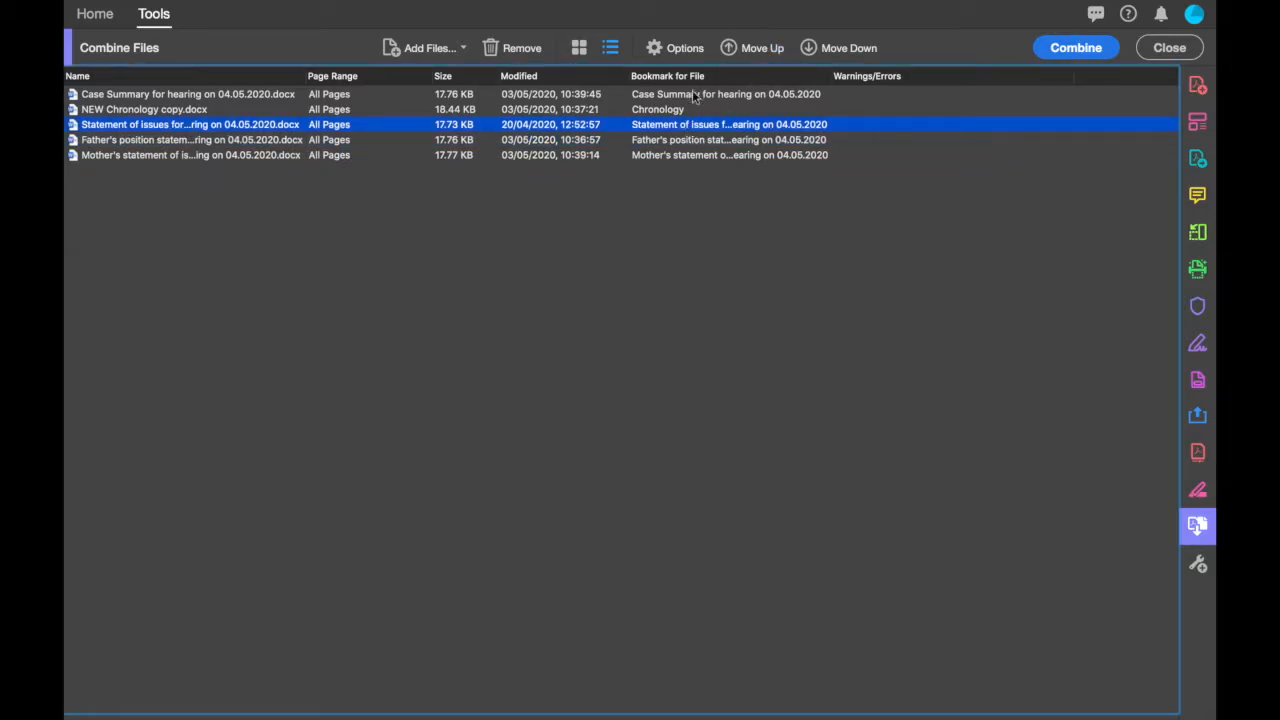
Step: Combine the Section A files into a single PDF and look through its pages
{"action": "left_click", "coordinate": [1065, 50]}
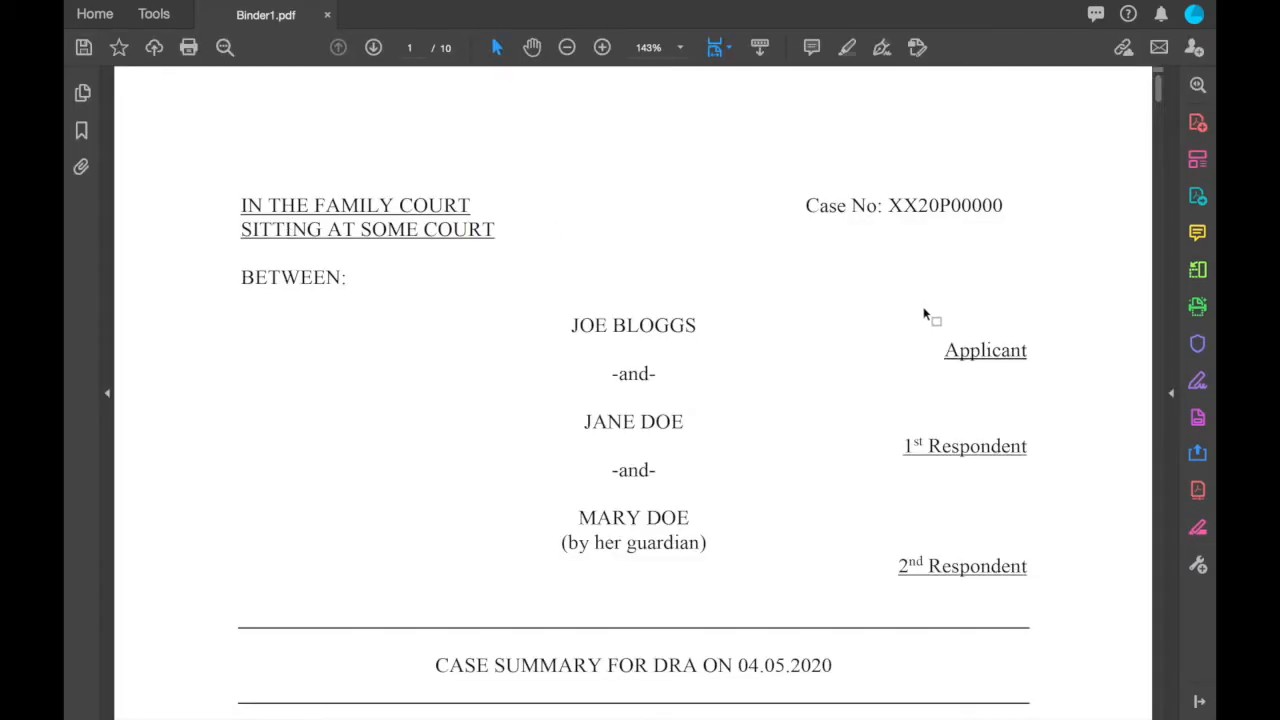
{"action": "scroll", "coordinate": [925, 315], "scroll_direction": "down", "scroll_amount": 20}
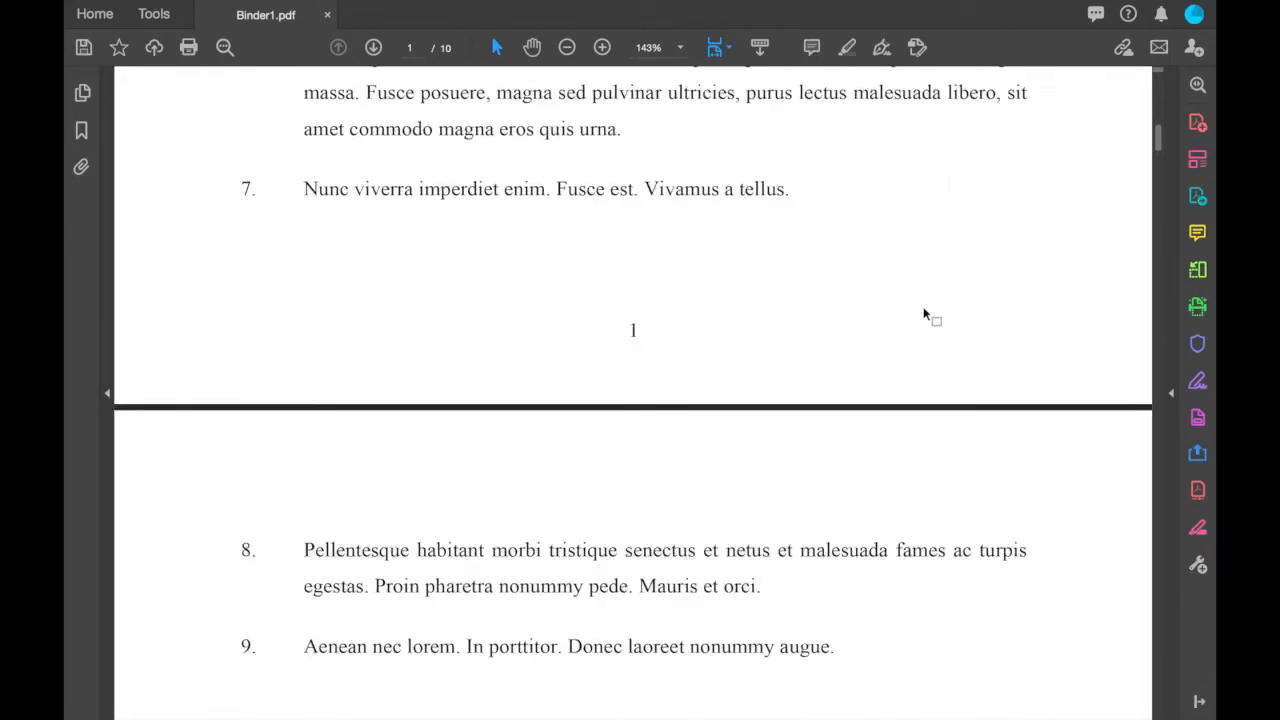
{"action": "scroll", "coordinate": [925, 315], "scroll_direction": "down", "scroll_amount": 20}
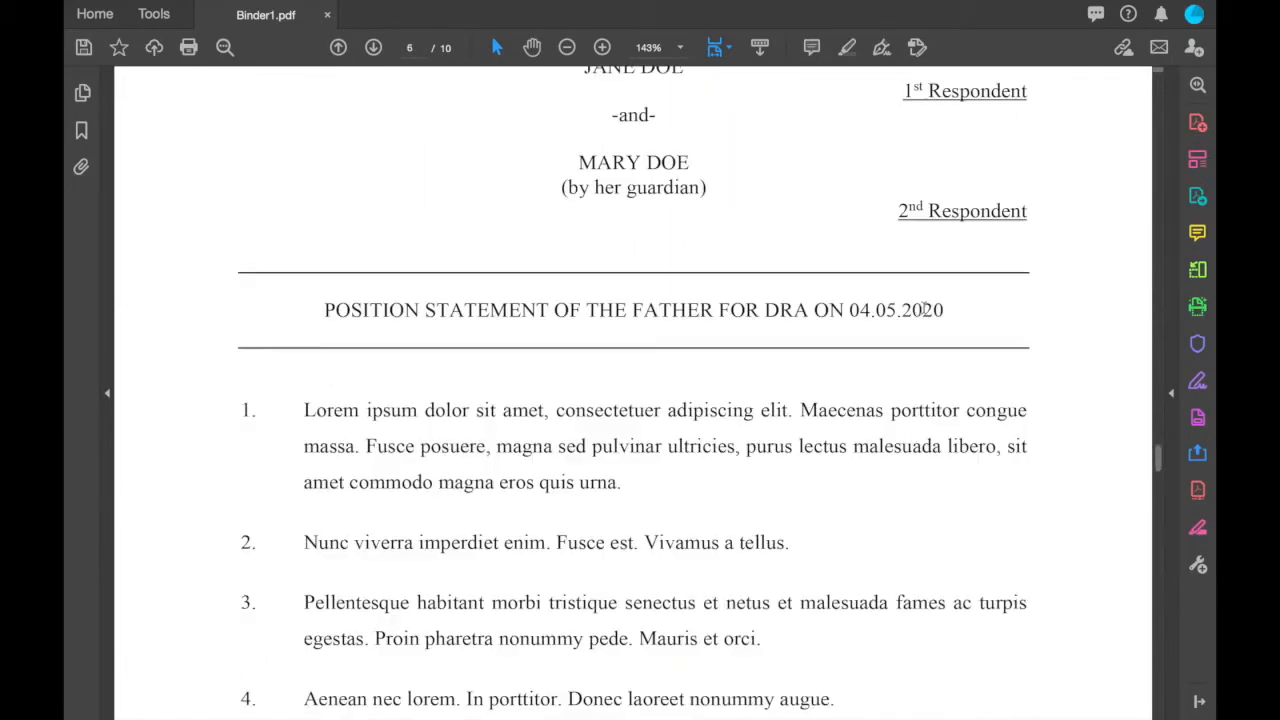
{"action": "scroll", "coordinate": [924, 315], "scroll_direction": "up", "scroll_amount": 20}
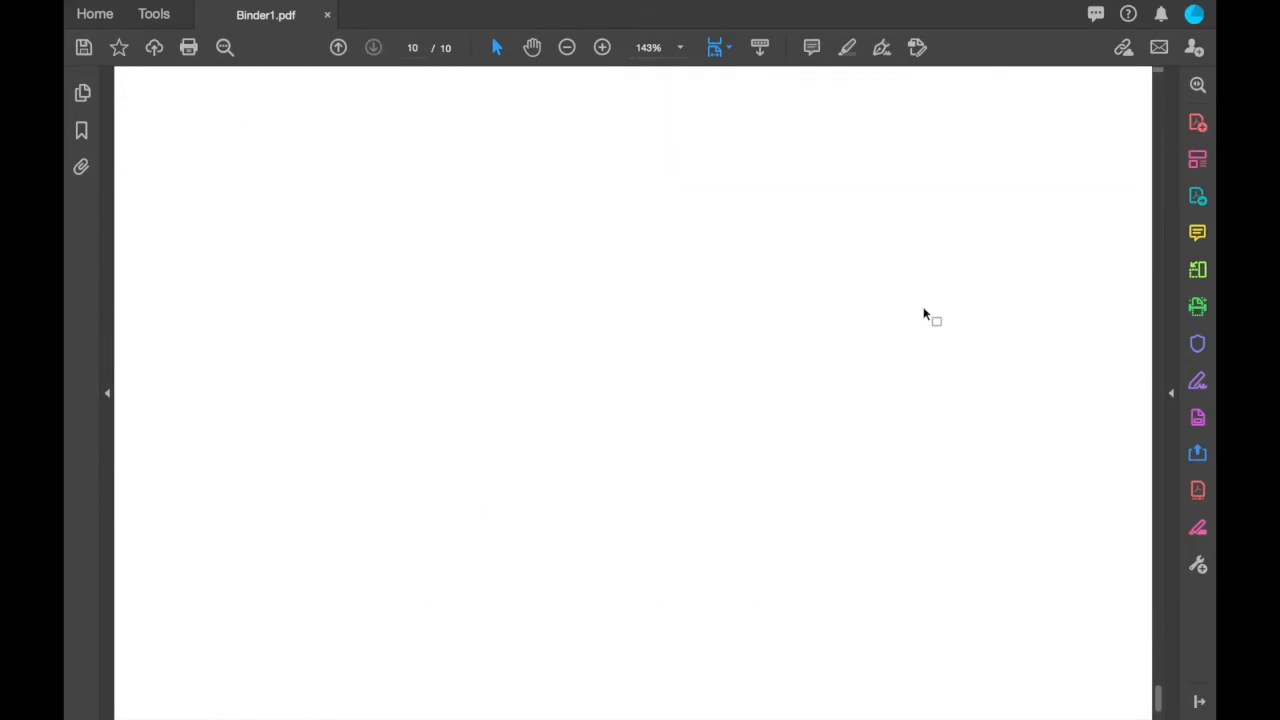
{"action": "scroll", "coordinate": [924, 313], "scroll_direction": "up", "scroll_amount": 15}
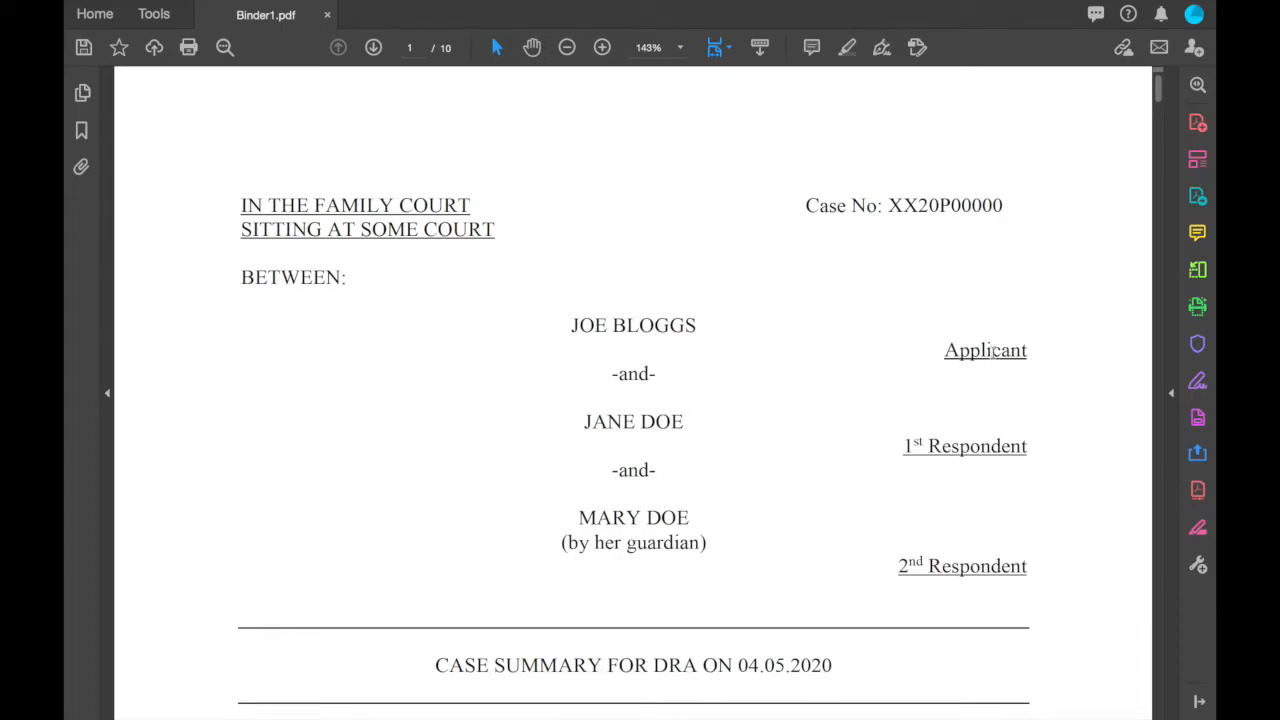
Step: Add a right-aligned footer made of "A" followed by the page number, in Arial size 12, to the combined PDF
{"action": "left_click", "coordinate": [1198, 160]}
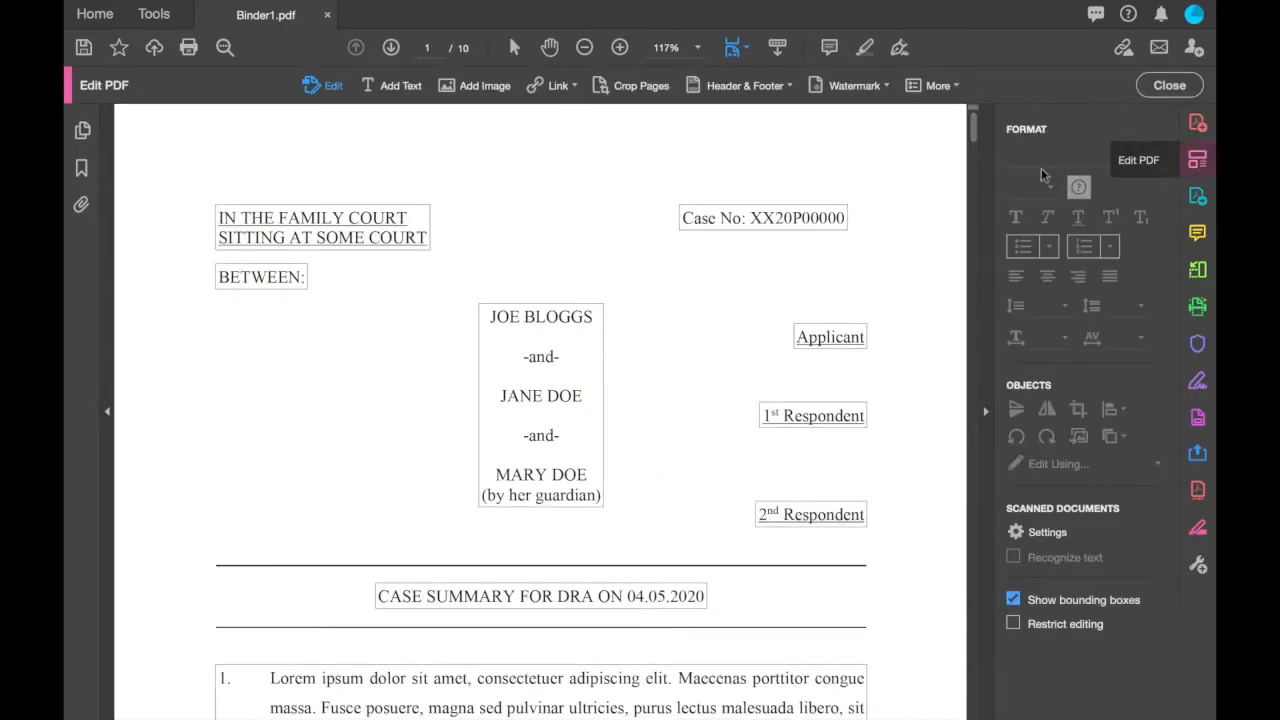
{"action": "left_click", "coordinate": [772, 90]}
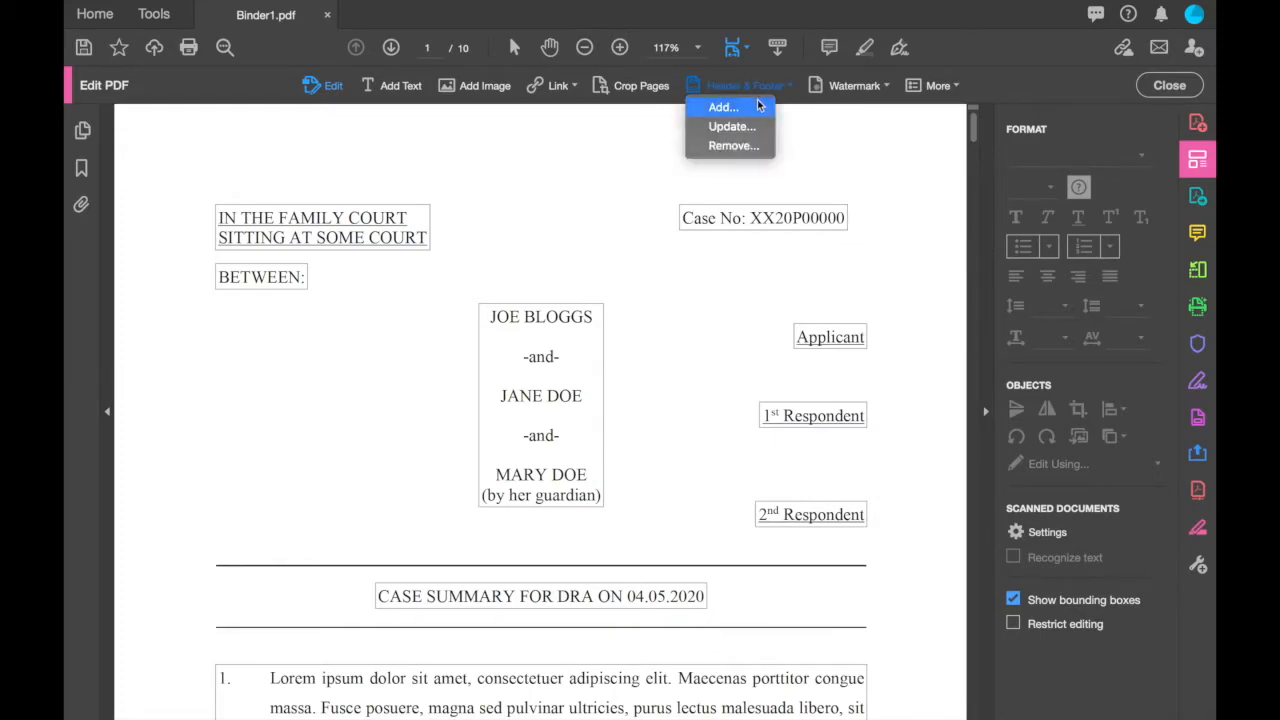
{"action": "left_click", "coordinate": [745, 105]}
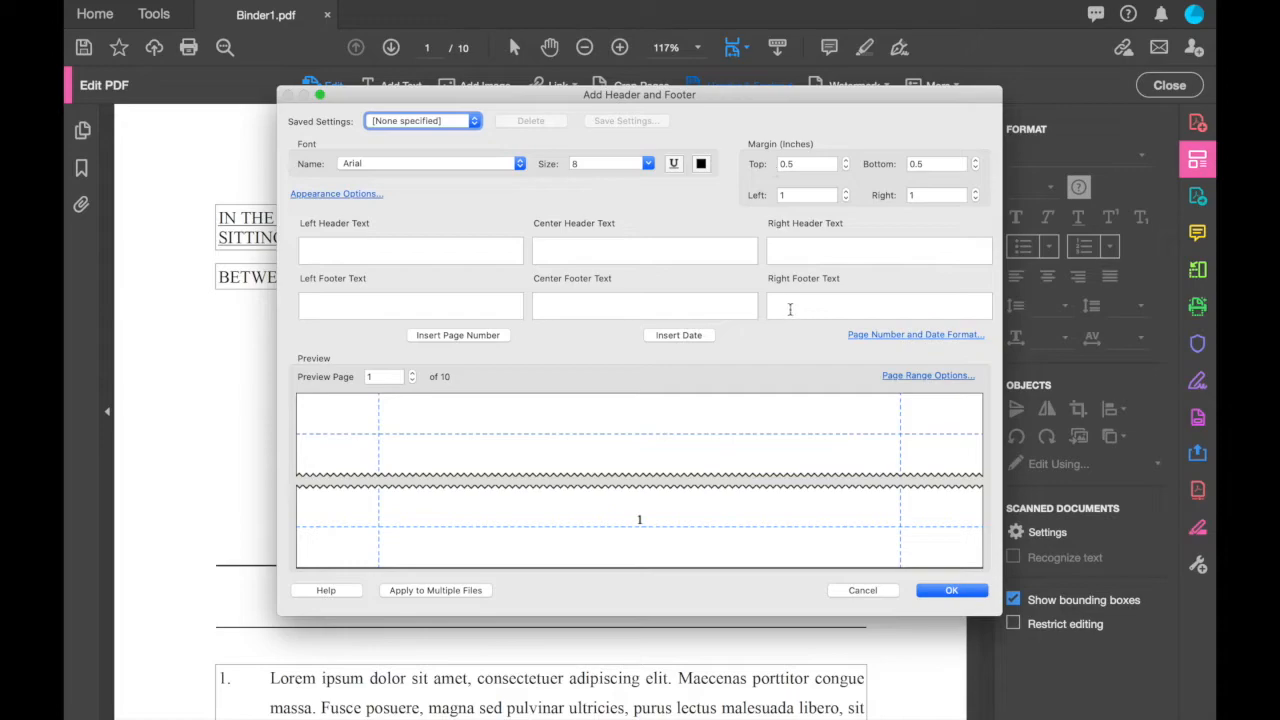
{"action": "left_click", "coordinate": [789, 308]}
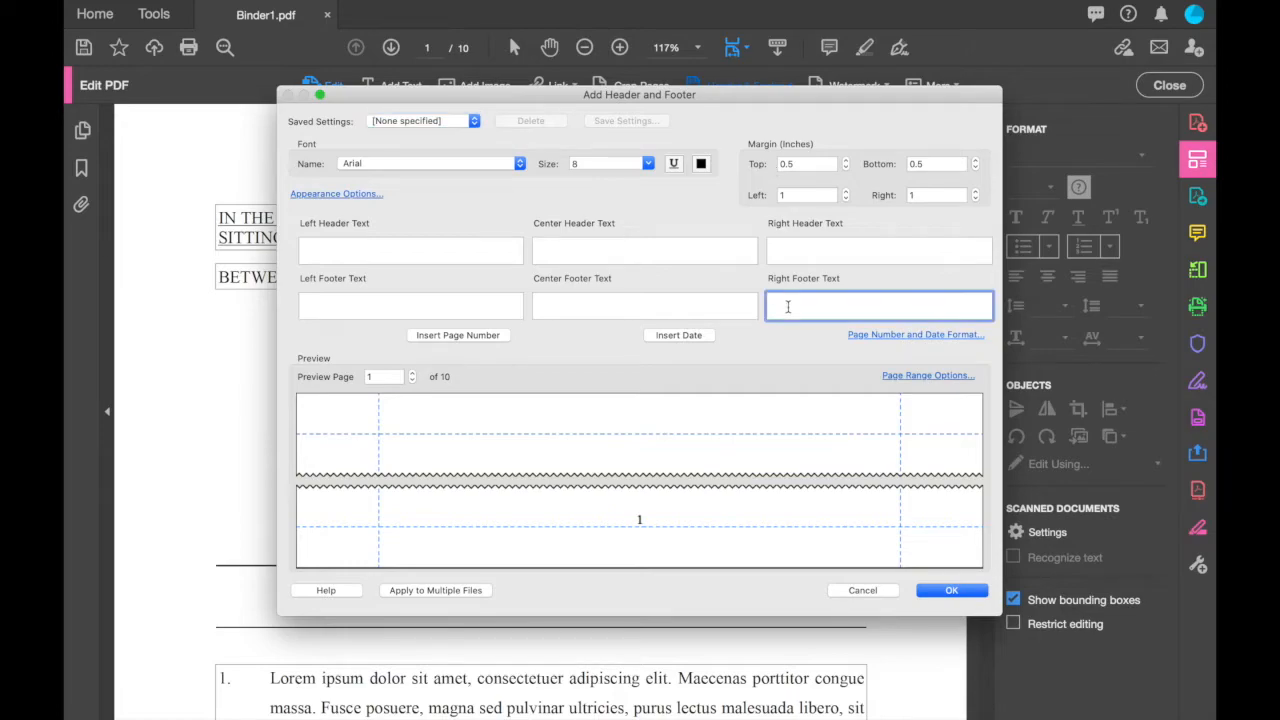
{"action": "type", "text": "A"}
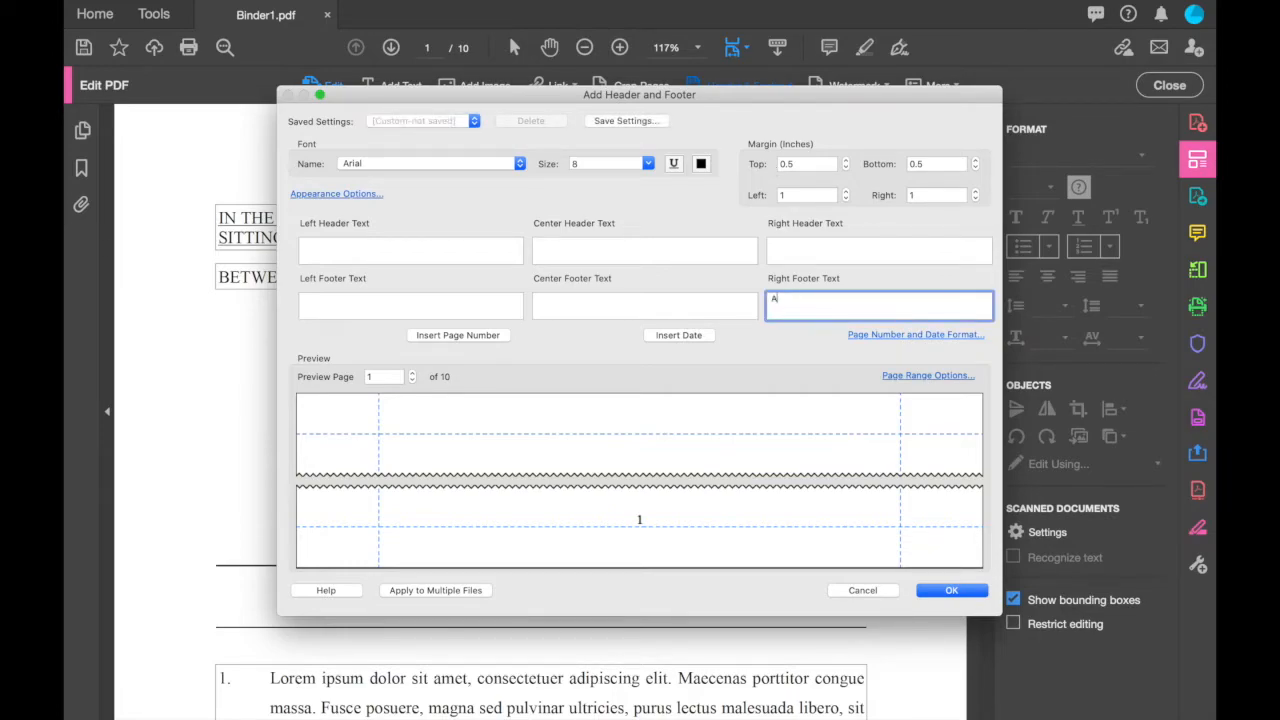
{"action": "left_click", "coordinate": [460, 337]}
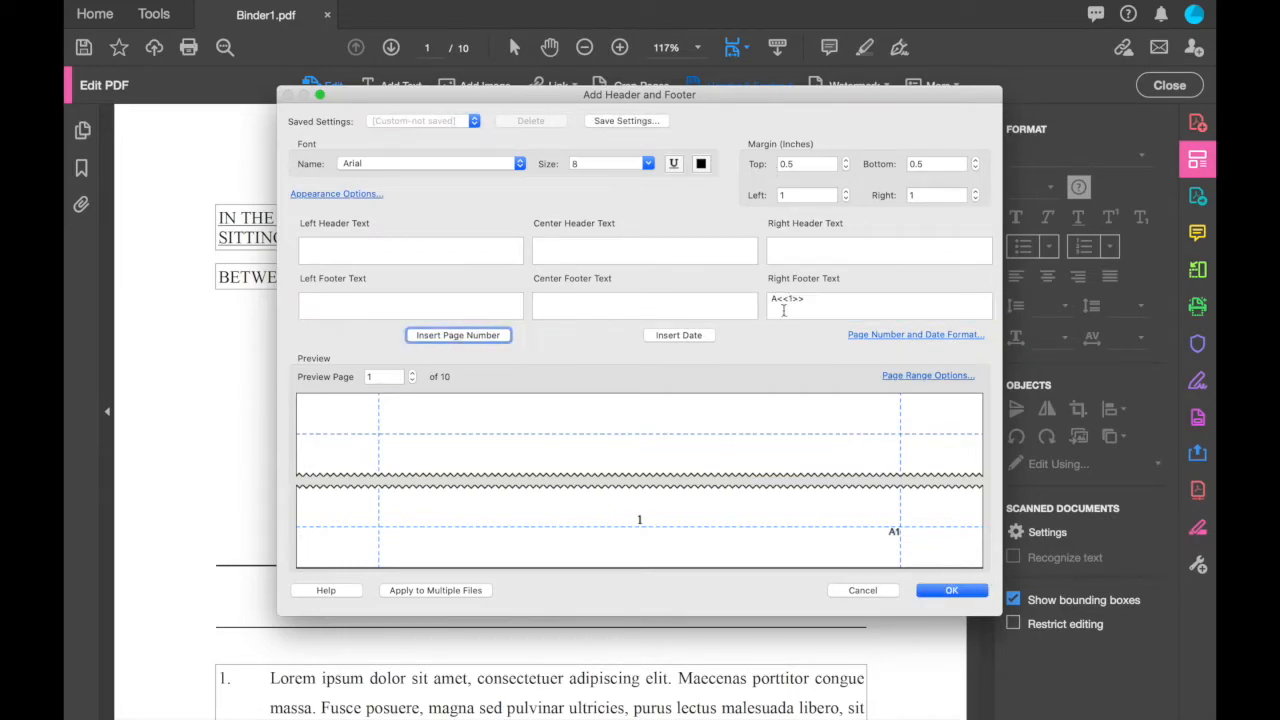
{"action": "left_click", "coordinate": [647, 164]}
{"action": "left_click", "coordinate": [600, 240]}
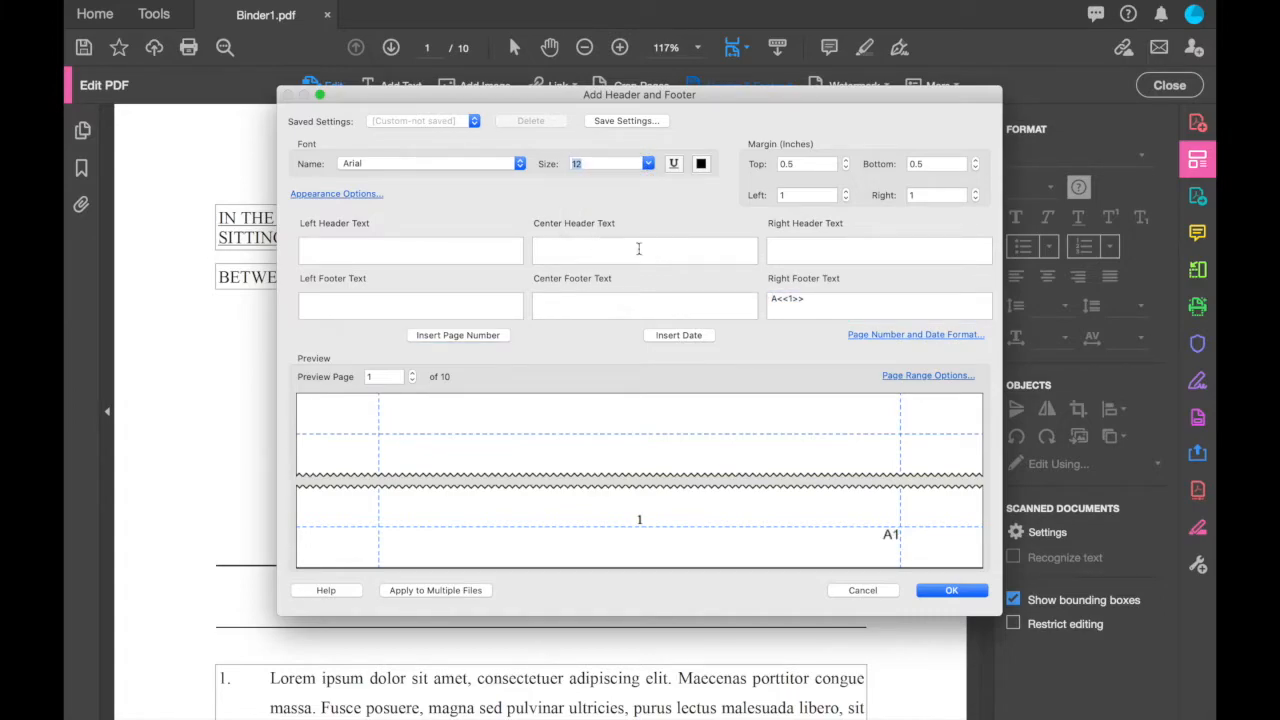
{"action": "left_click", "coordinate": [940, 590]}
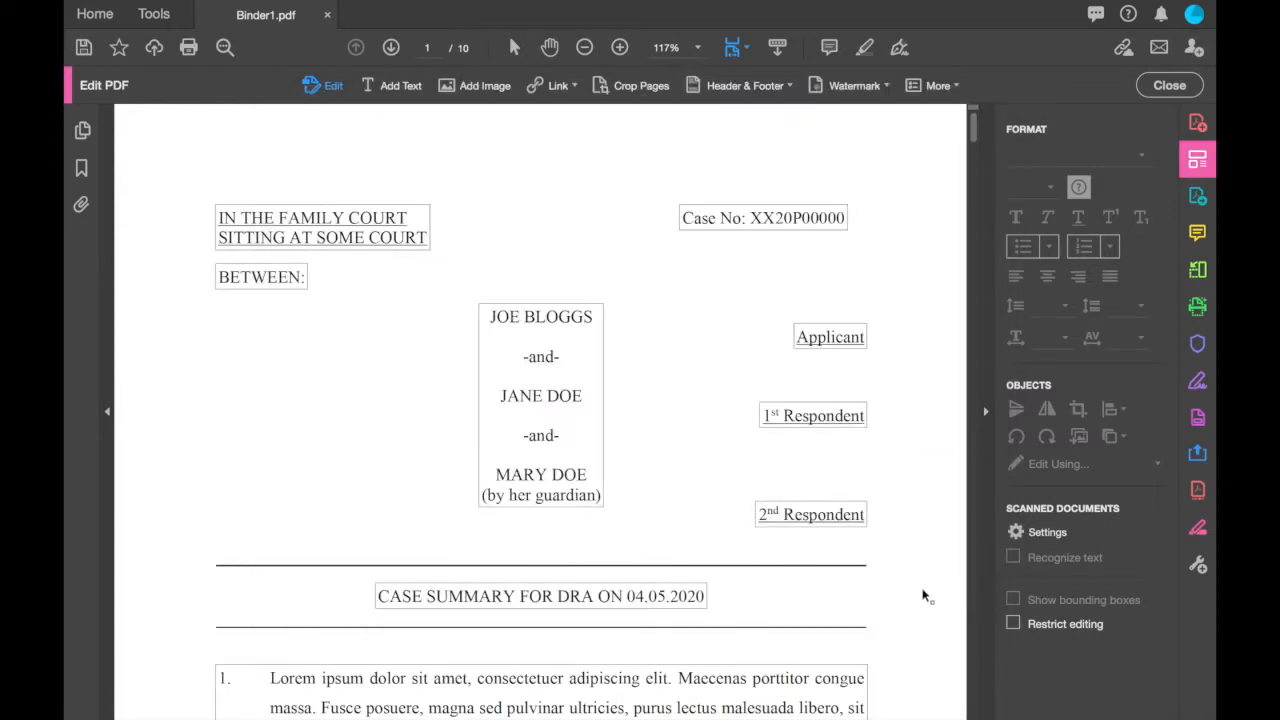
Step: Check the section page numbers in the footers and display the combined PDF's bookmarks
{"action": "scroll", "coordinate": [845, 563], "scroll_direction": "down", "scroll_amount": 20}
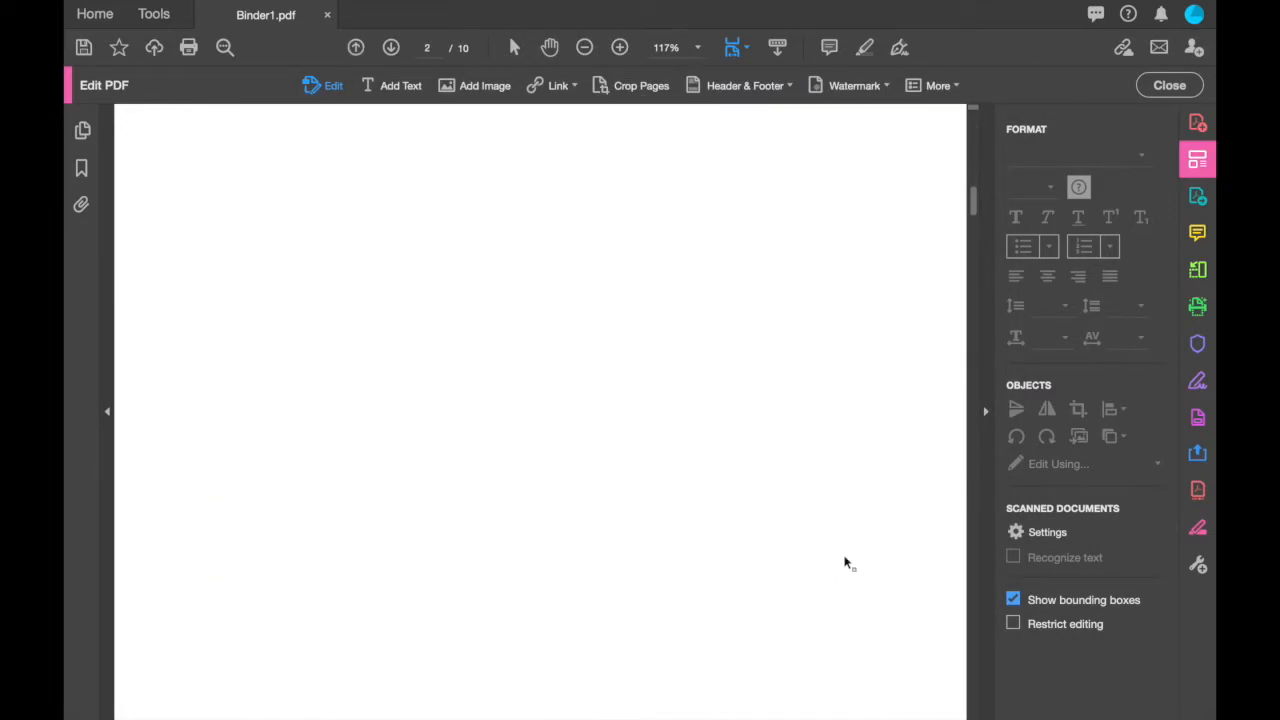
{"action": "scroll", "coordinate": [849, 560], "scroll_direction": "down", "scroll_amount": 3}
{"action": "scroll", "coordinate": [849, 540], "scroll_direction": "up", "scroll_amount": 8}
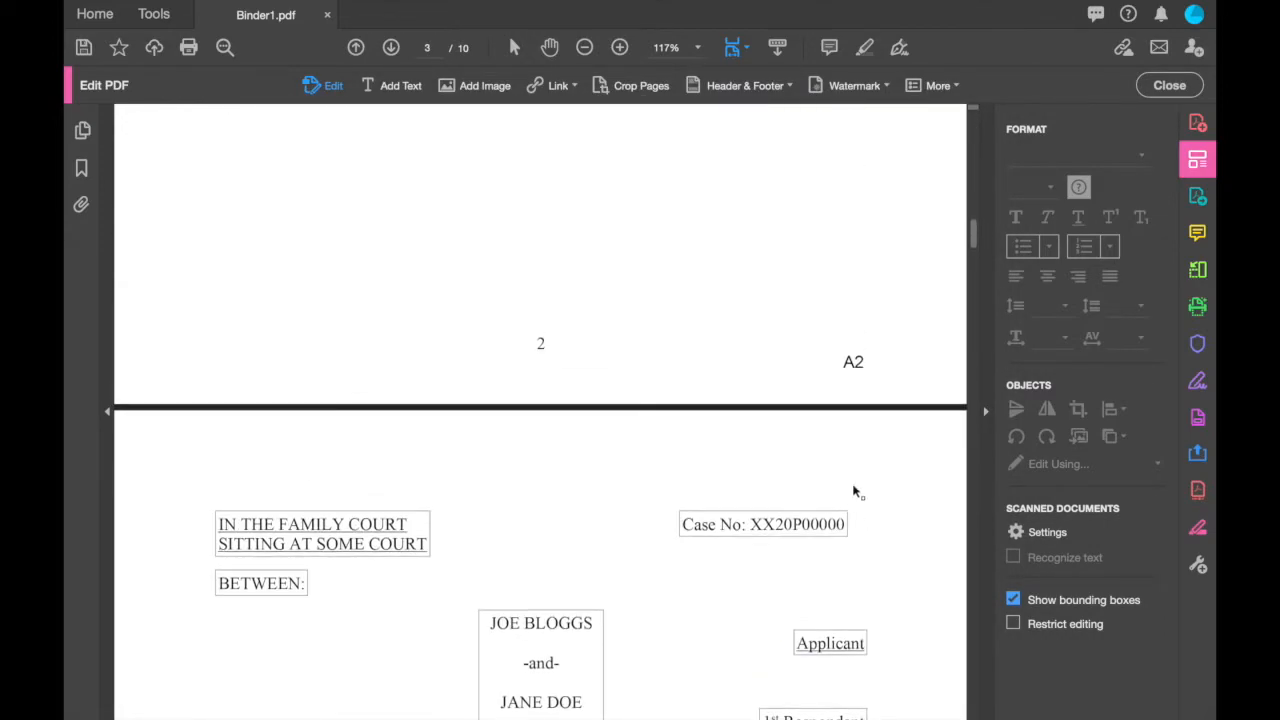
{"action": "left_click", "coordinate": [82, 169]}
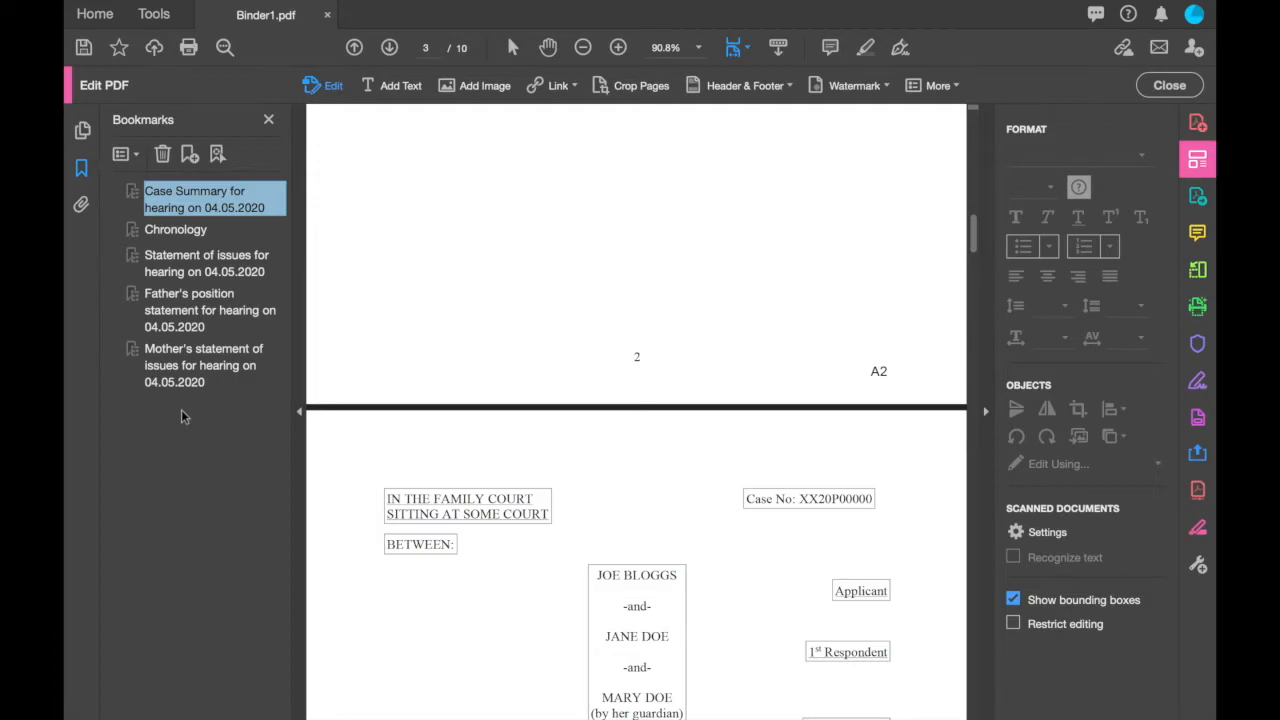
{"action": "left_click", "coordinate": [640, 382]}
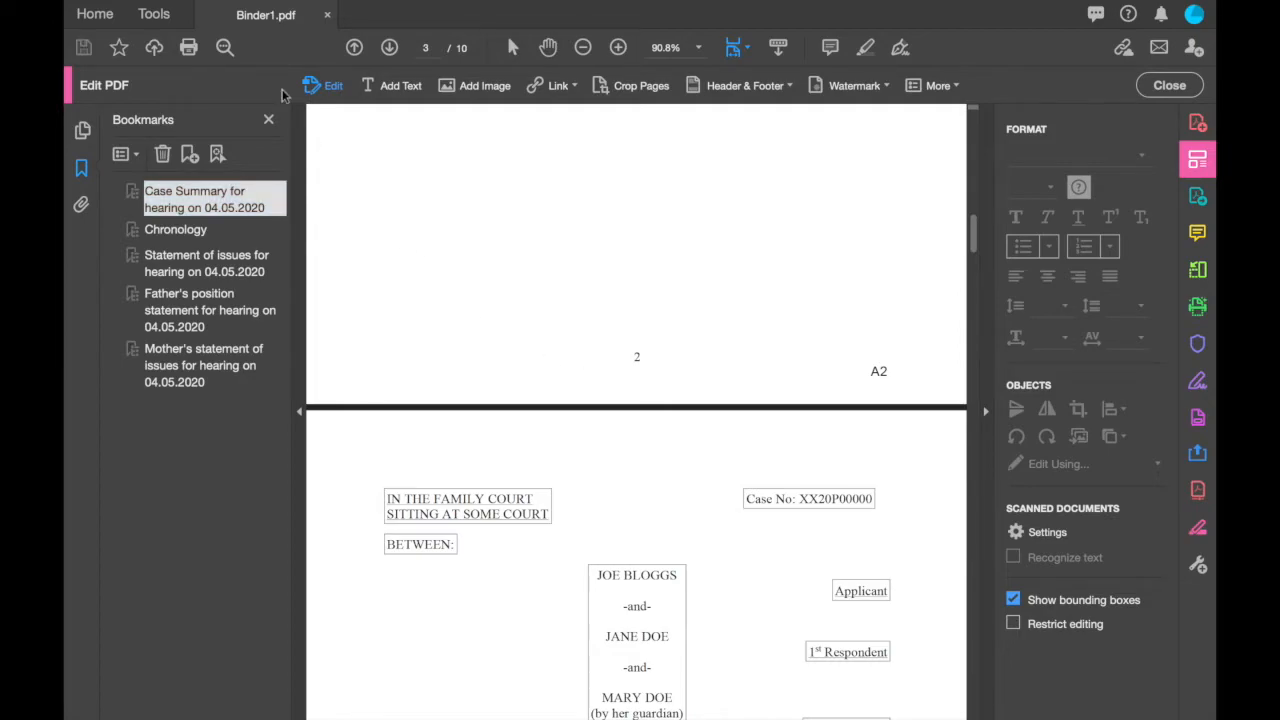
Step: Save the combined PDF as "Section A.pdf" in the Section A folder of the bundle rebuild folder
{"action": "left_click", "coordinate": [216, 9]}
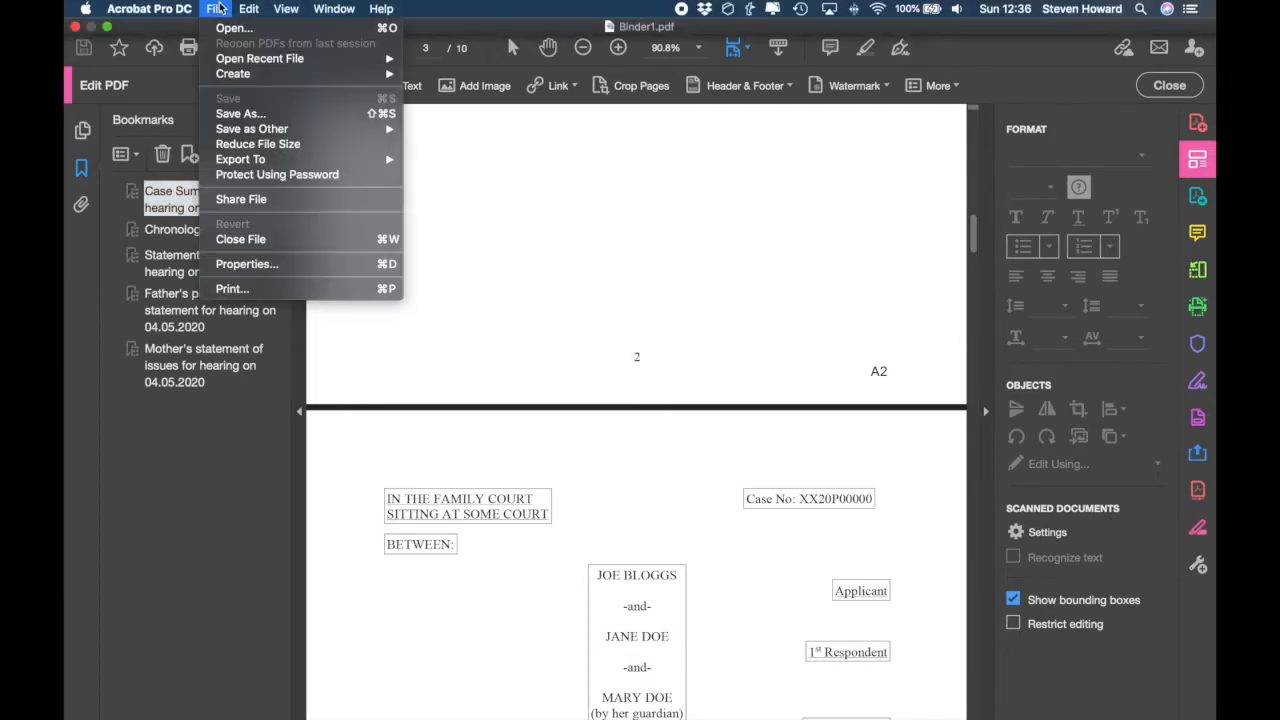
{"action": "left_click", "coordinate": [245, 113]}
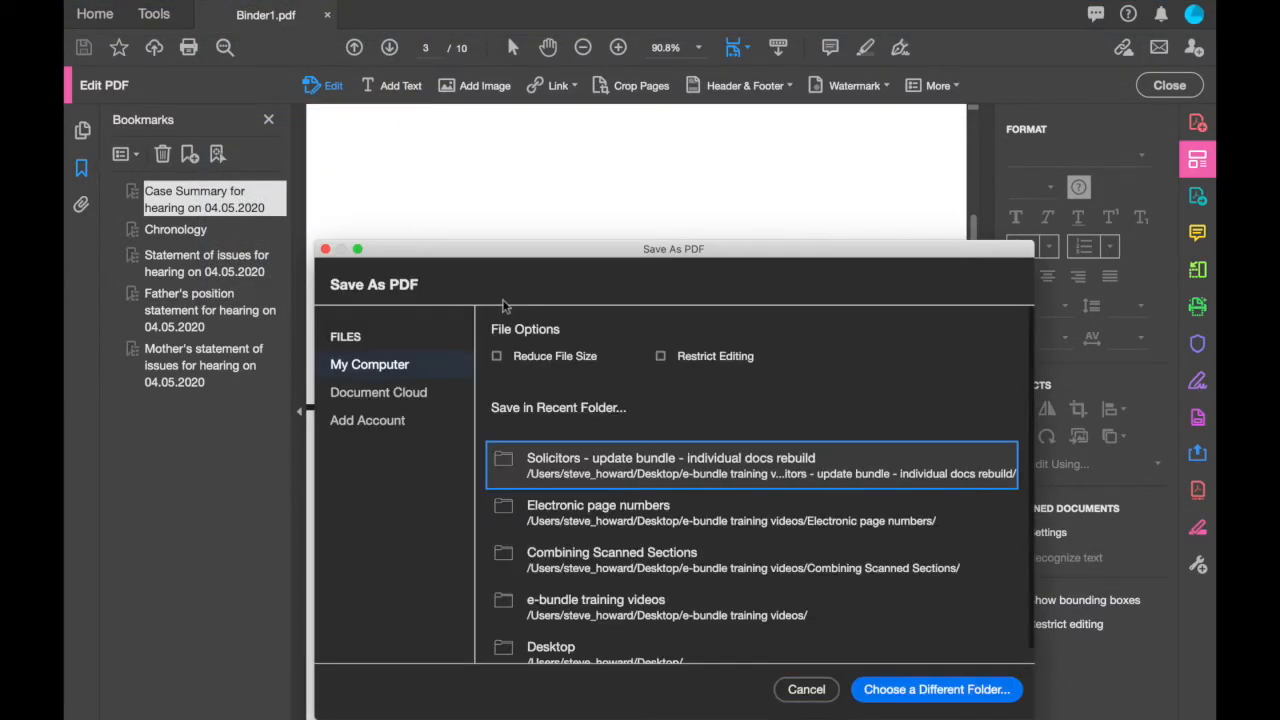
{"action": "left_click", "coordinate": [594, 462]}
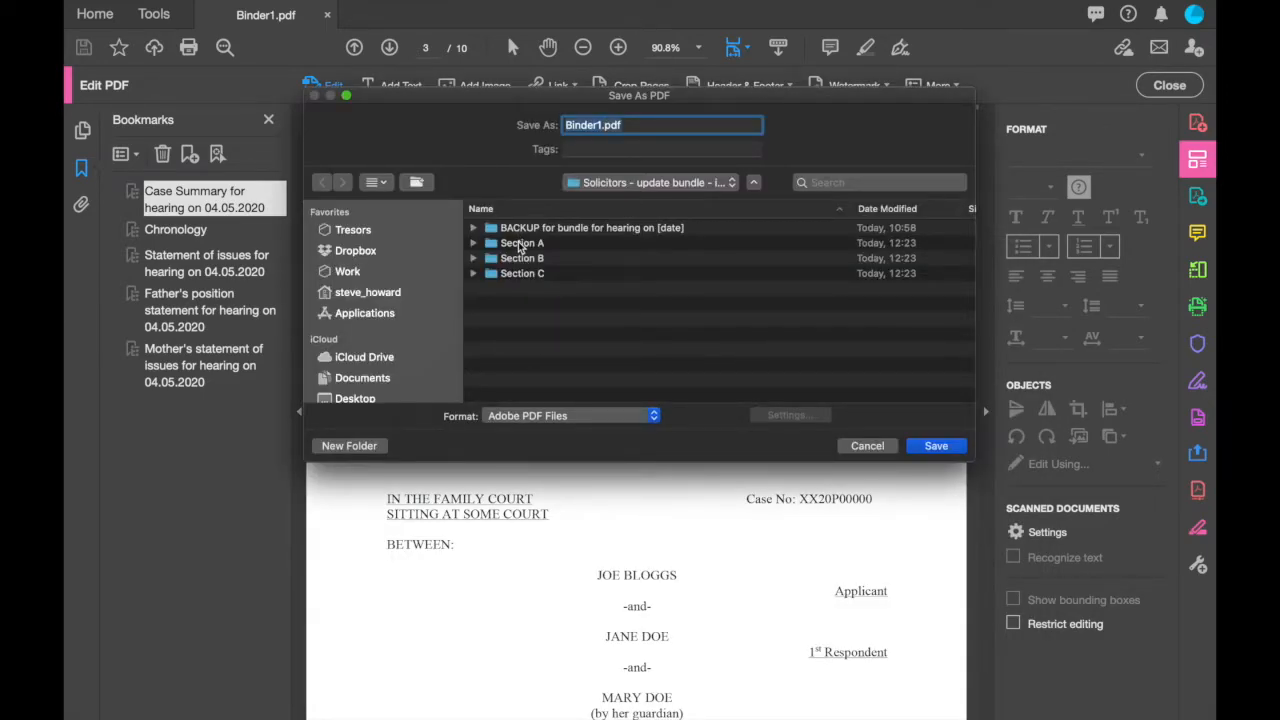
{"action": "double_click", "coordinate": [520, 244]}
{"action": "double_click", "coordinate": [604, 128]}
{"action": "type", "text": "Section A"}
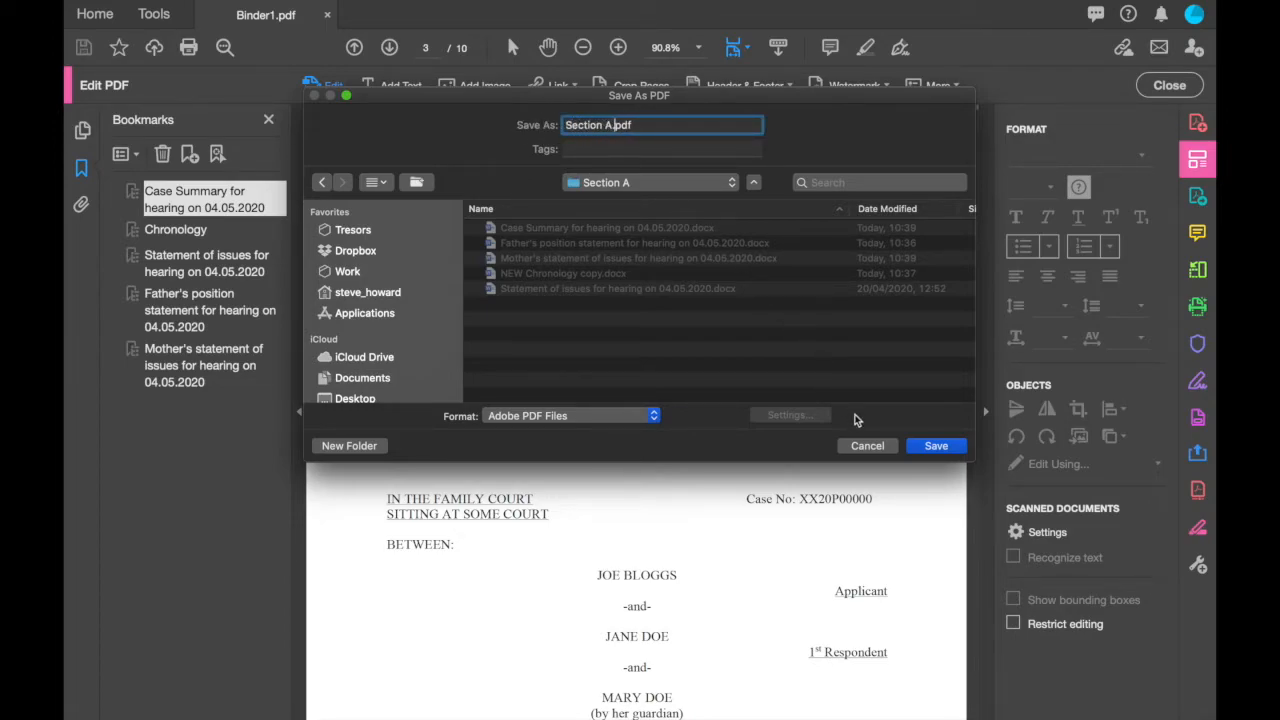
{"action": "left_click", "coordinate": [929, 447]}
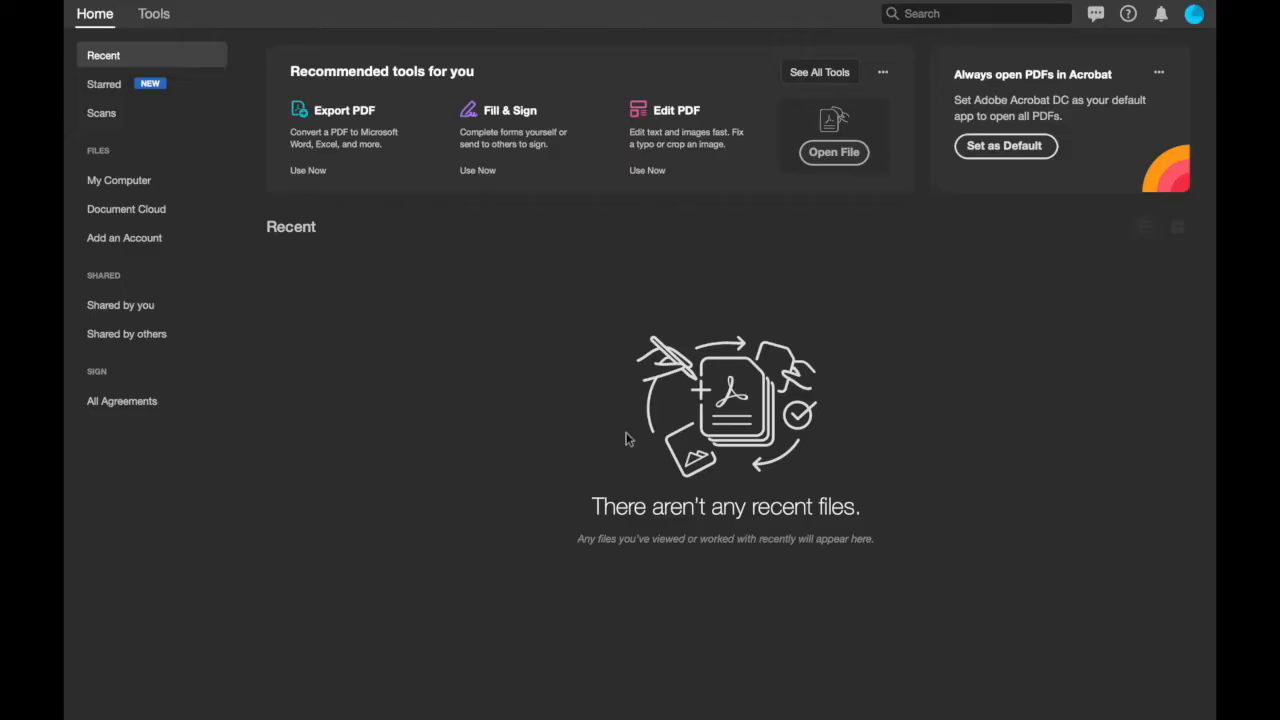
Step: Start a new file combination and add the whole Section B folder to it
{"action": "left_click", "coordinate": [154, 16]}
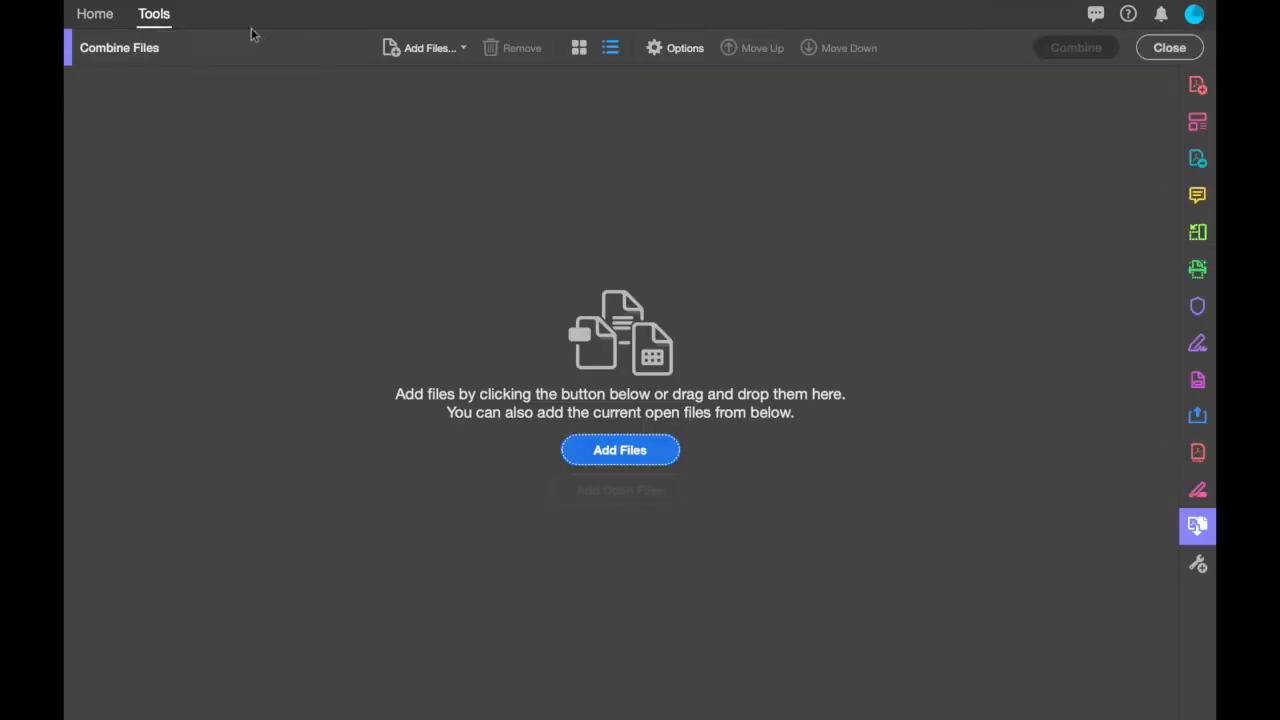
{"action": "left_click", "coordinate": [451, 54]}
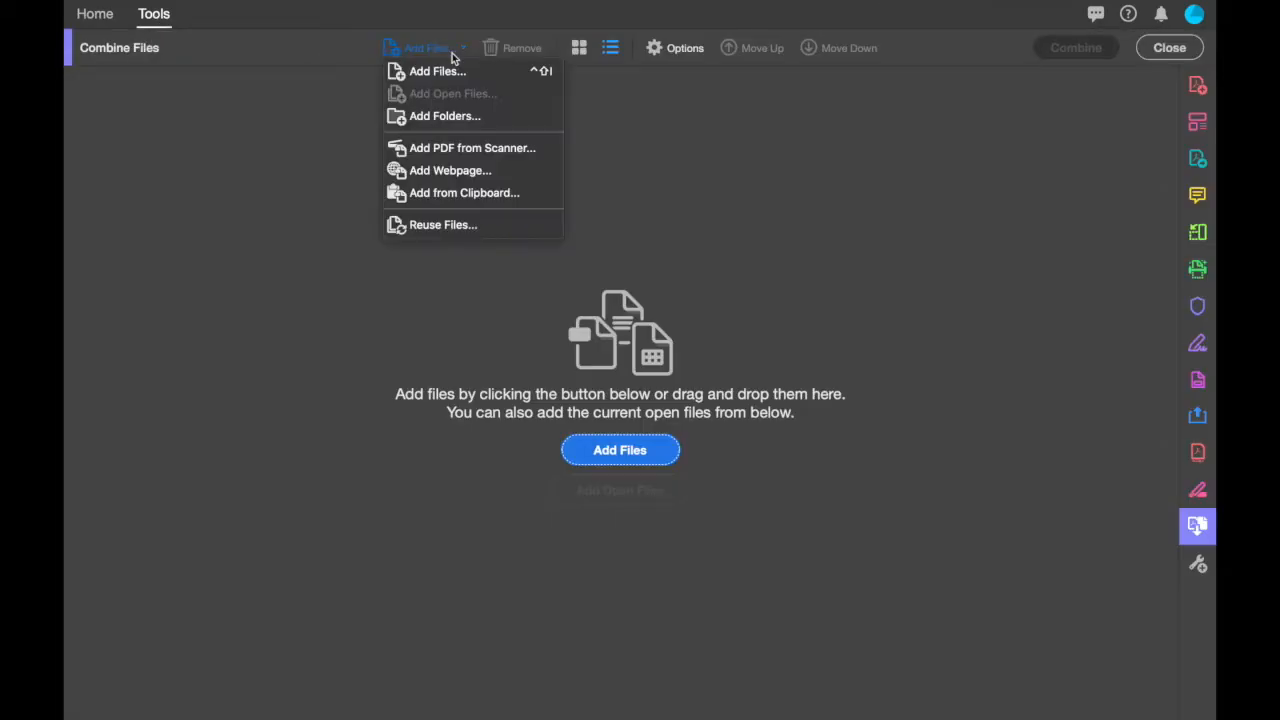
{"action": "left_click", "coordinate": [444, 116]}
{"action": "left_click", "coordinate": [410, 183]}
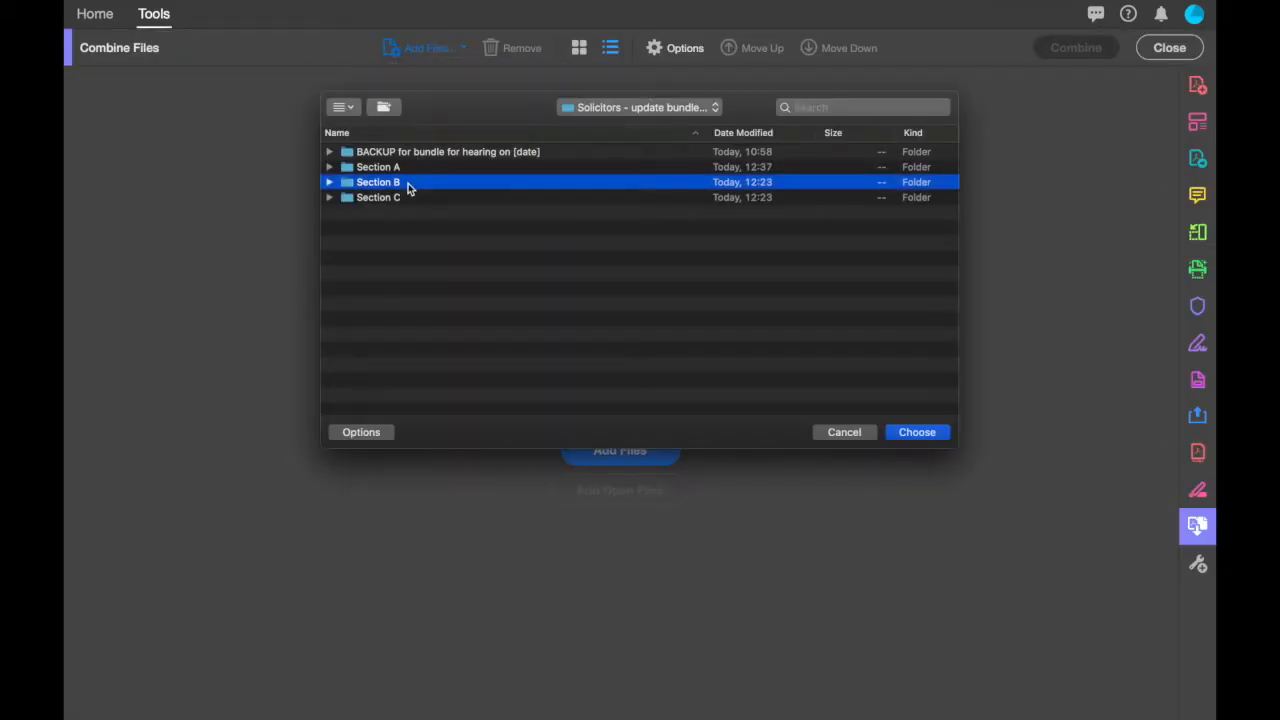
{"action": "left_click", "coordinate": [917, 432]}
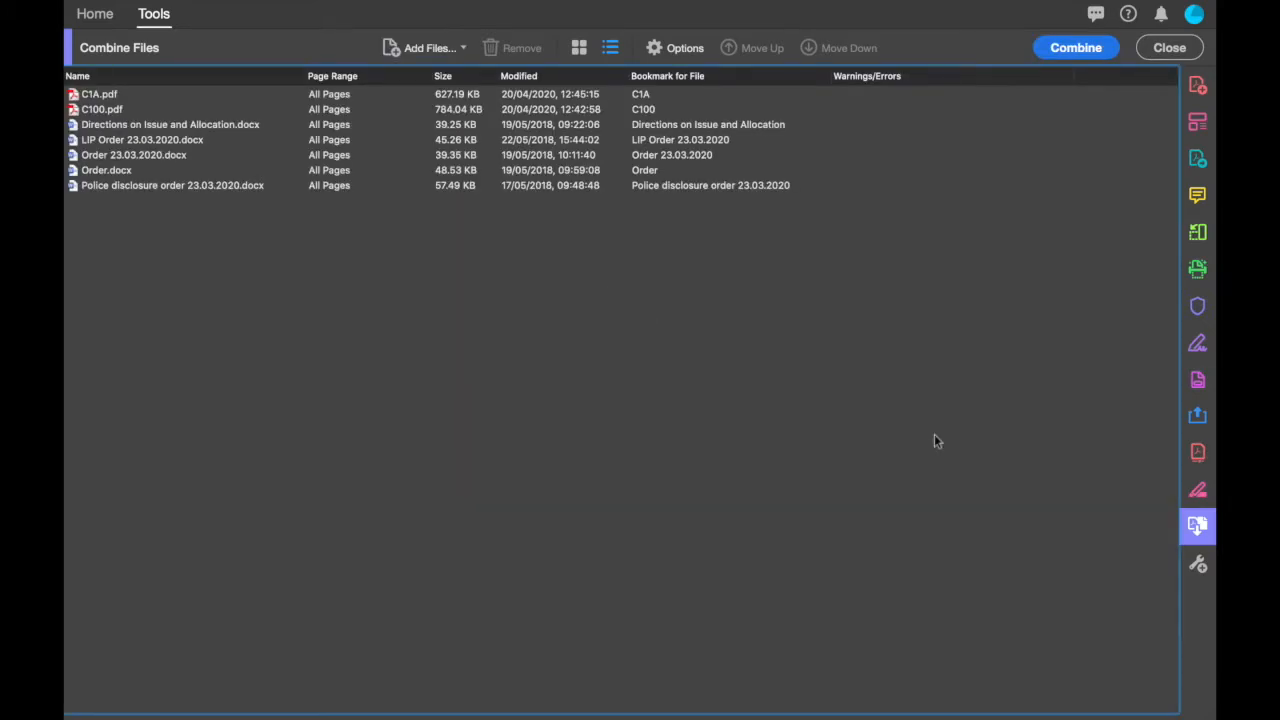
Step: Reorder the files so C100 comes first, Order.docx follows the Directions on Issue and Allocation, and Order 23.03.2020 precedes the LIP Order
{"action": "left_click", "coordinate": [658, 110]}
{"action": "left_click", "coordinate": [745, 48]}
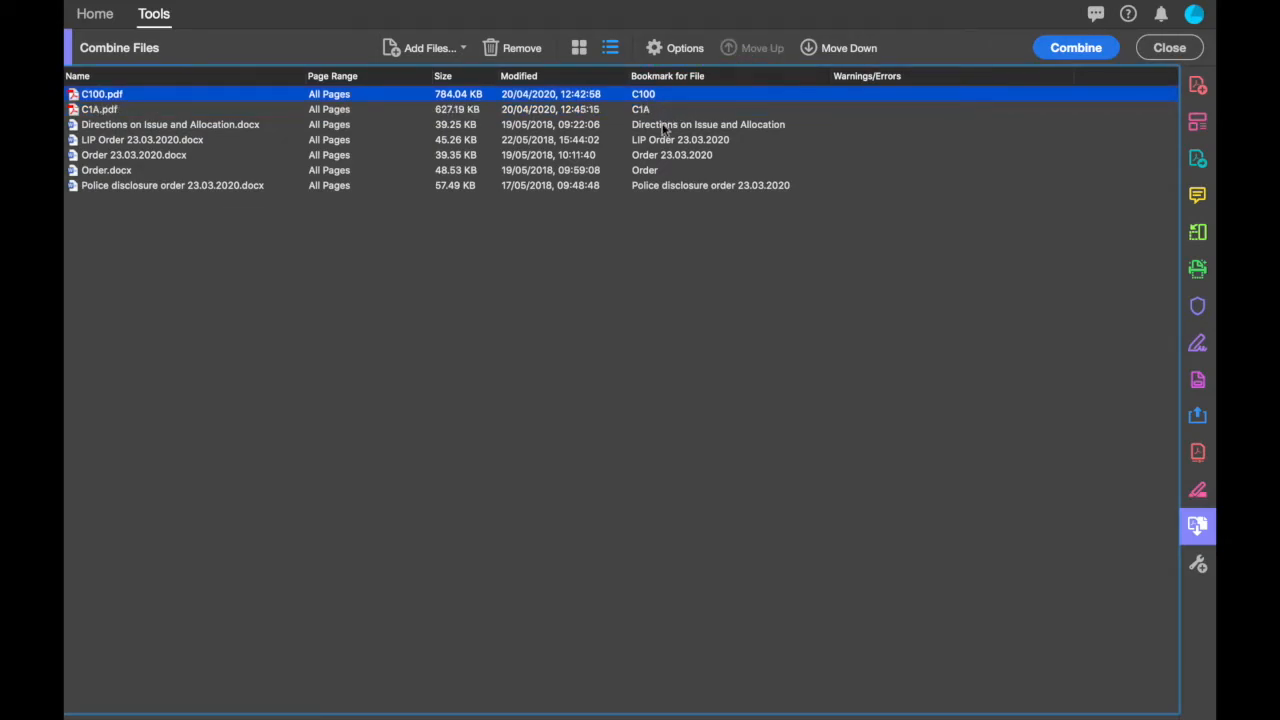
{"action": "left_click", "coordinate": [655, 172]}
{"action": "left_click", "coordinate": [744, 52]}
{"action": "left_click", "coordinate": [744, 52]}
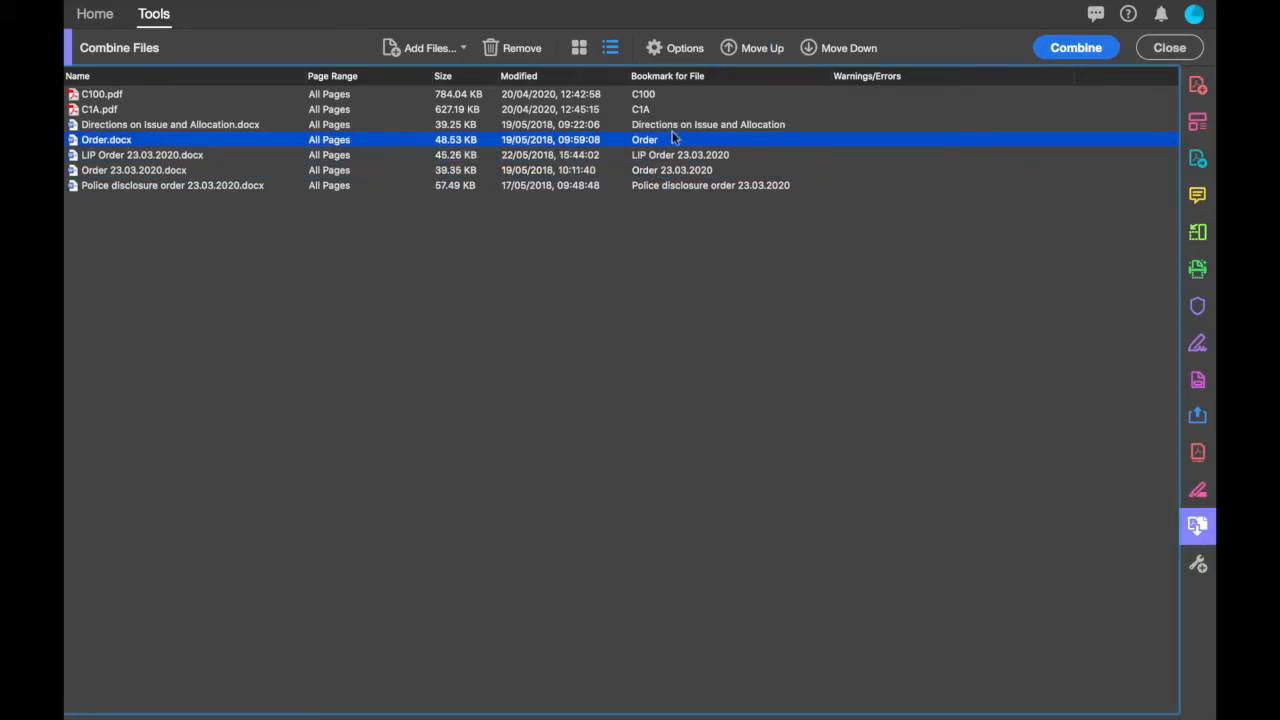
{"action": "left_click", "coordinate": [674, 171]}
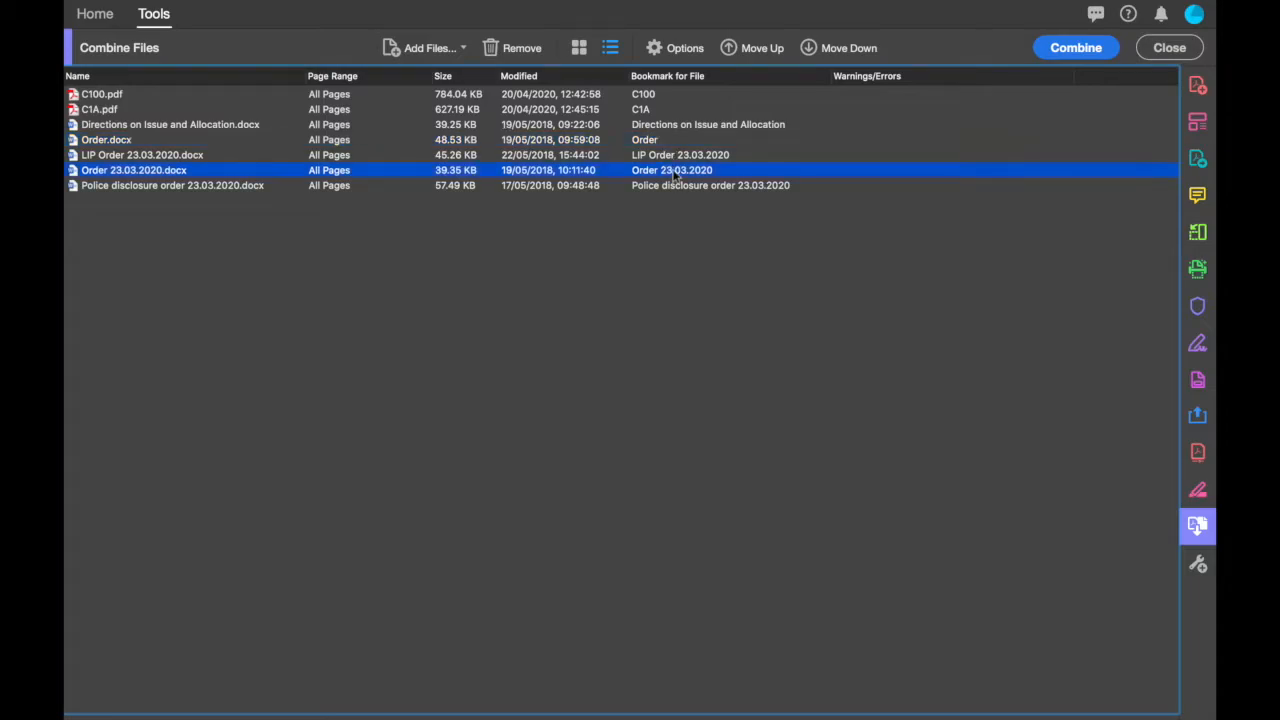
{"action": "left_click", "coordinate": [757, 52]}
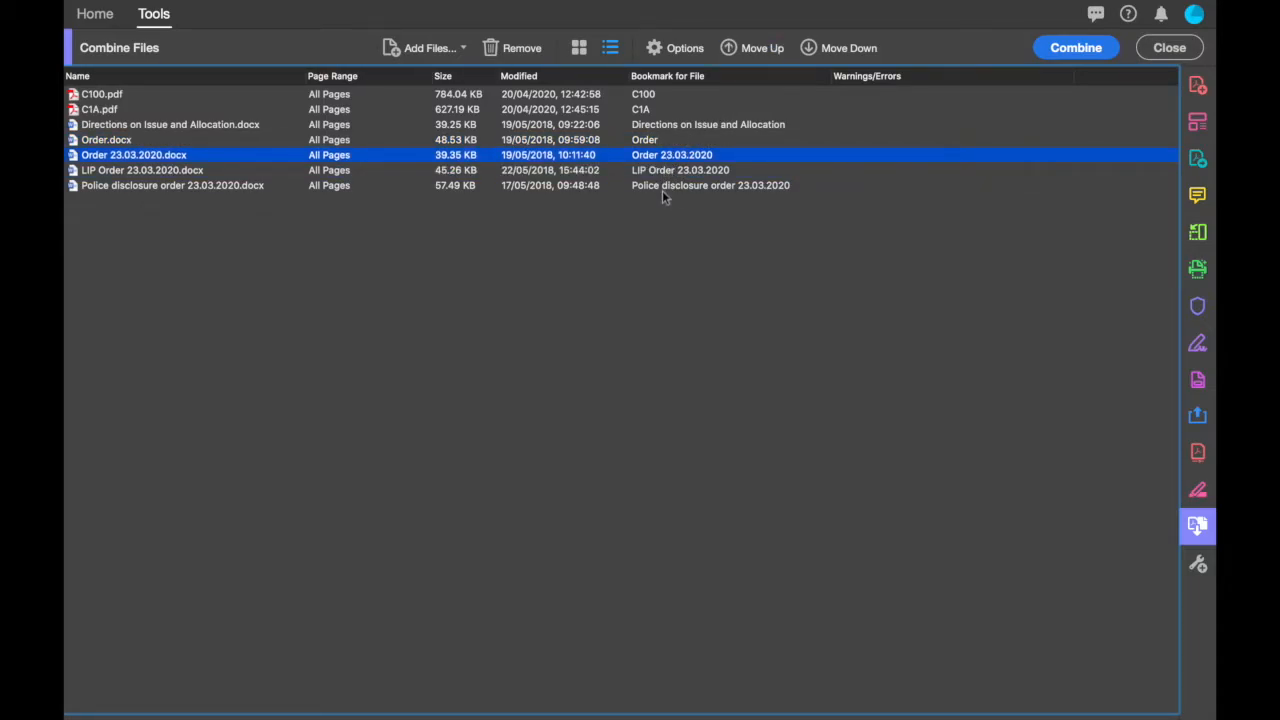
Step: Combine the Section B files into a single PDF and delete all the sub-bookmarks nested under C100
{"action": "left_click", "coordinate": [1077, 48]}
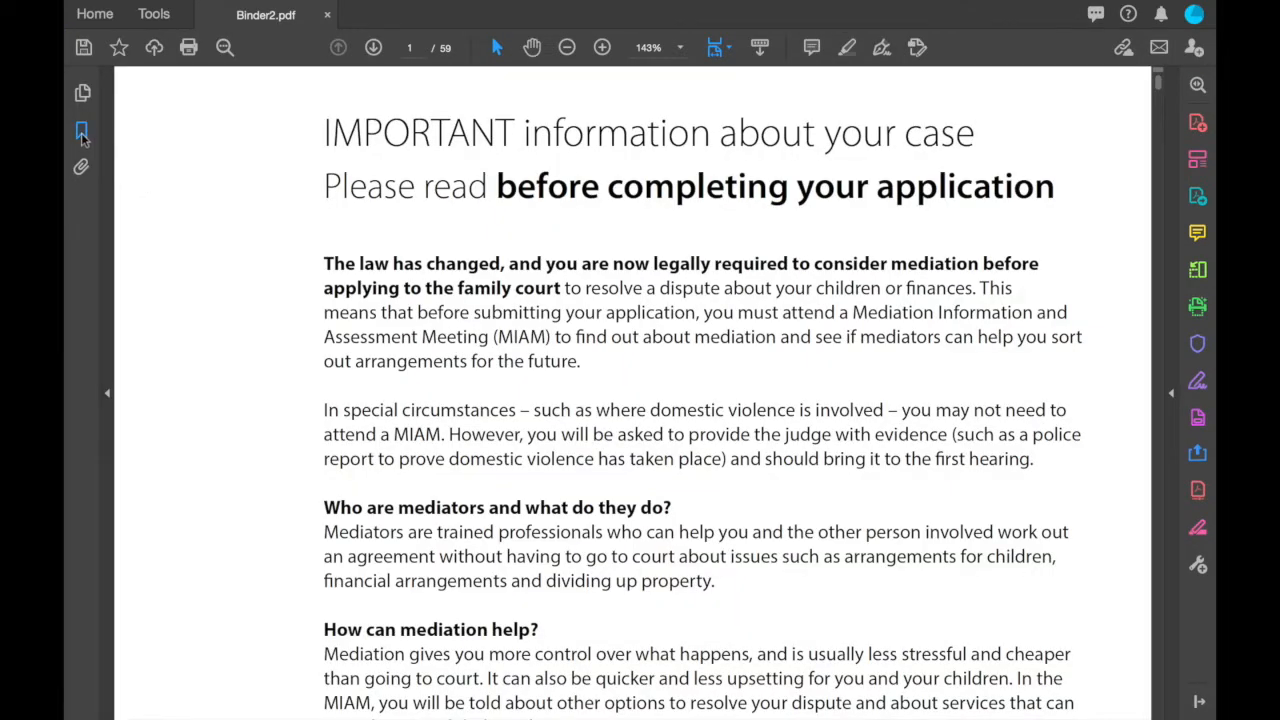
{"action": "left_click", "coordinate": [82, 135]}
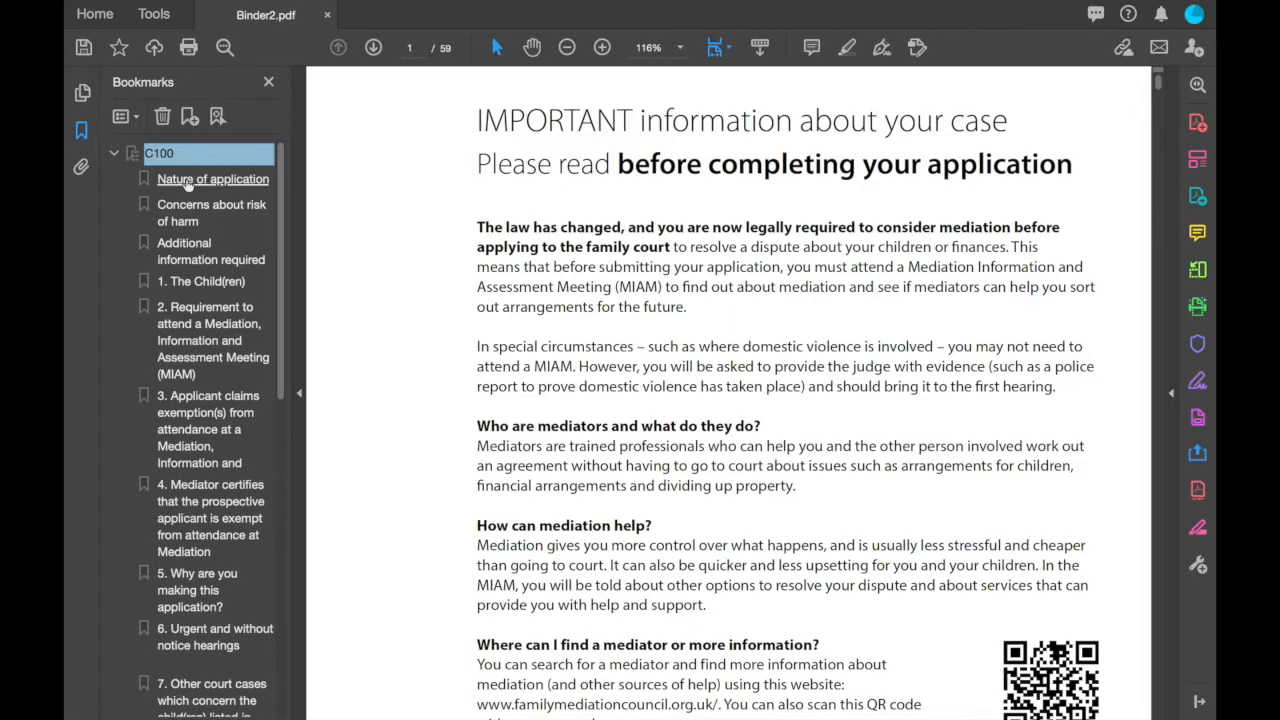
{"action": "left_click", "coordinate": [190, 180]}
{"action": "scroll", "coordinate": [183, 440], "scroll_direction": "down", "scroll_amount": 3}
{"action": "scroll", "coordinate": [183, 440], "scroll_direction": "down", "scroll_amount": 8}
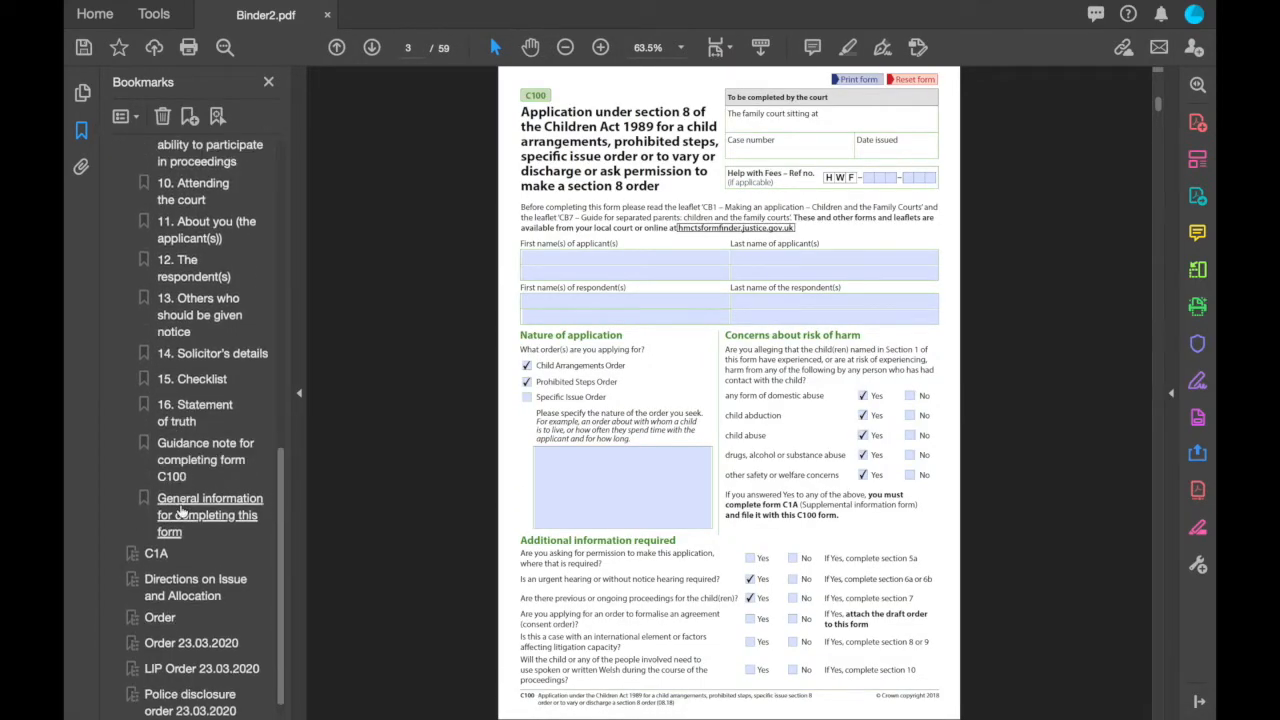
{"action": "left_click", "coordinate": [181, 512], "text": "shift"}
{"action": "key", "text": "Delete"}
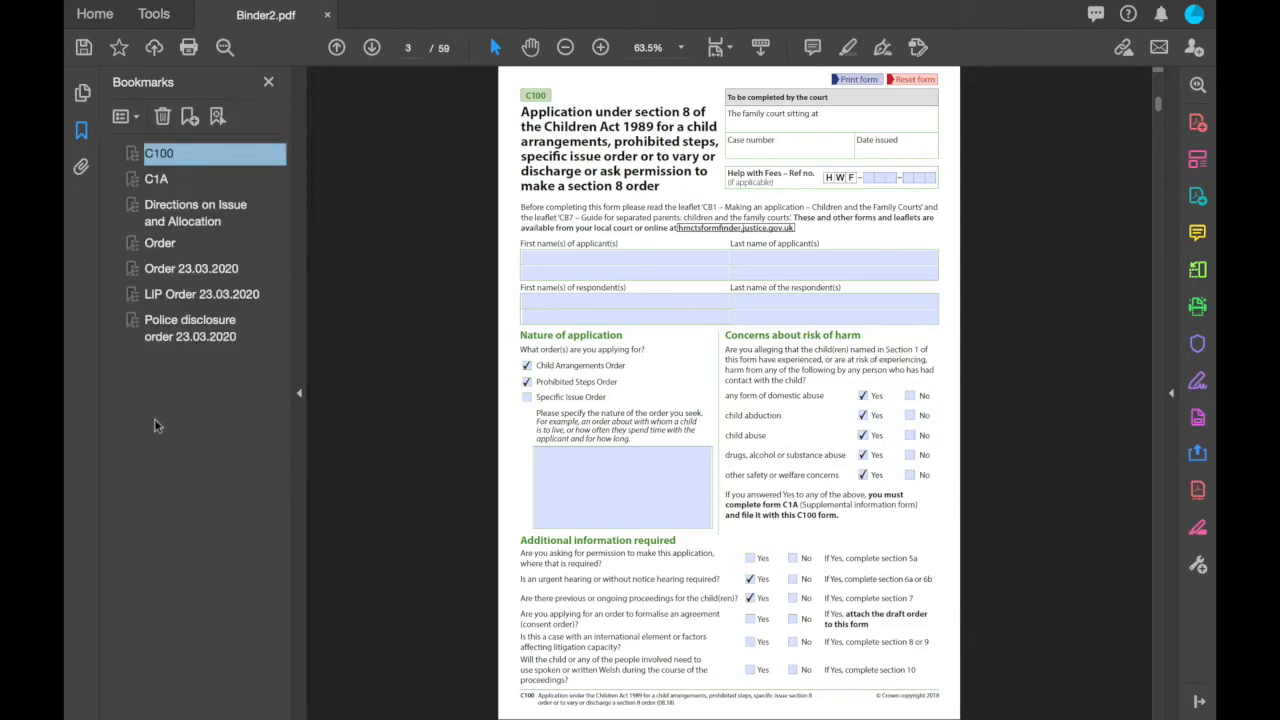
Step: Check the bookmarks for the three 23.03.2020 orders and return to the C100 form
{"action": "left_click", "coordinate": [174, 268]}
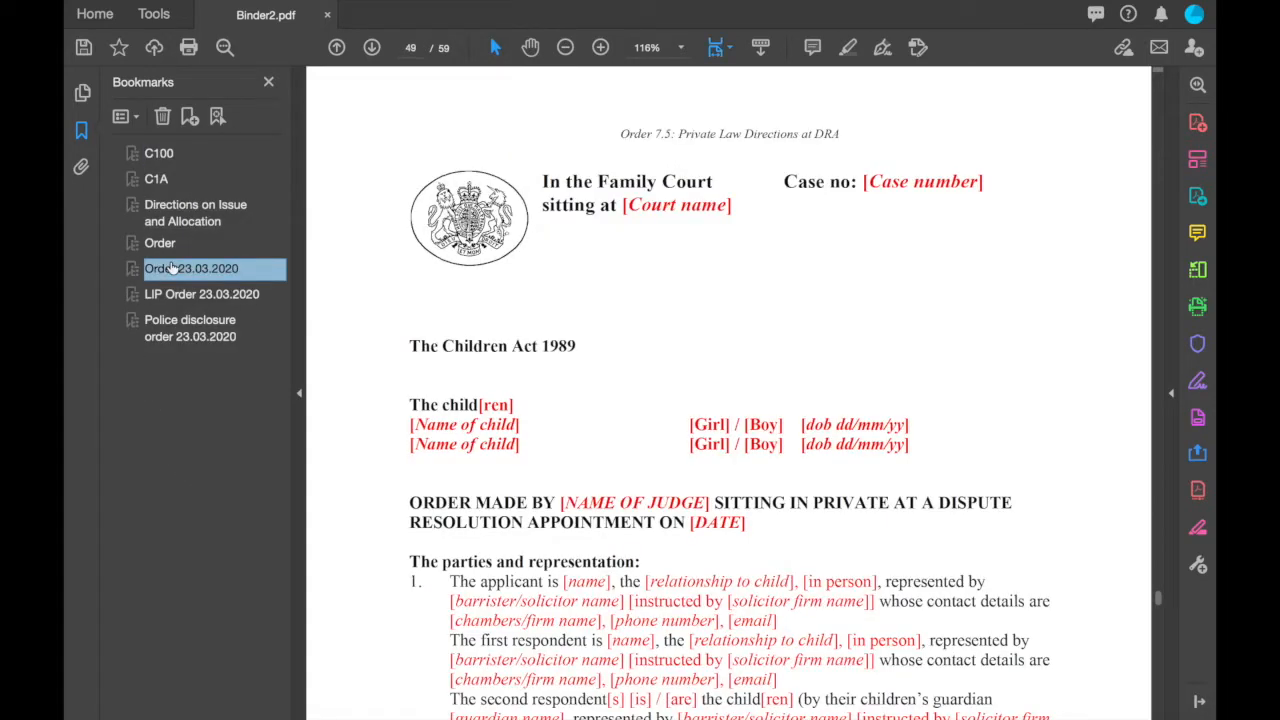
{"action": "left_click", "coordinate": [176, 298]}
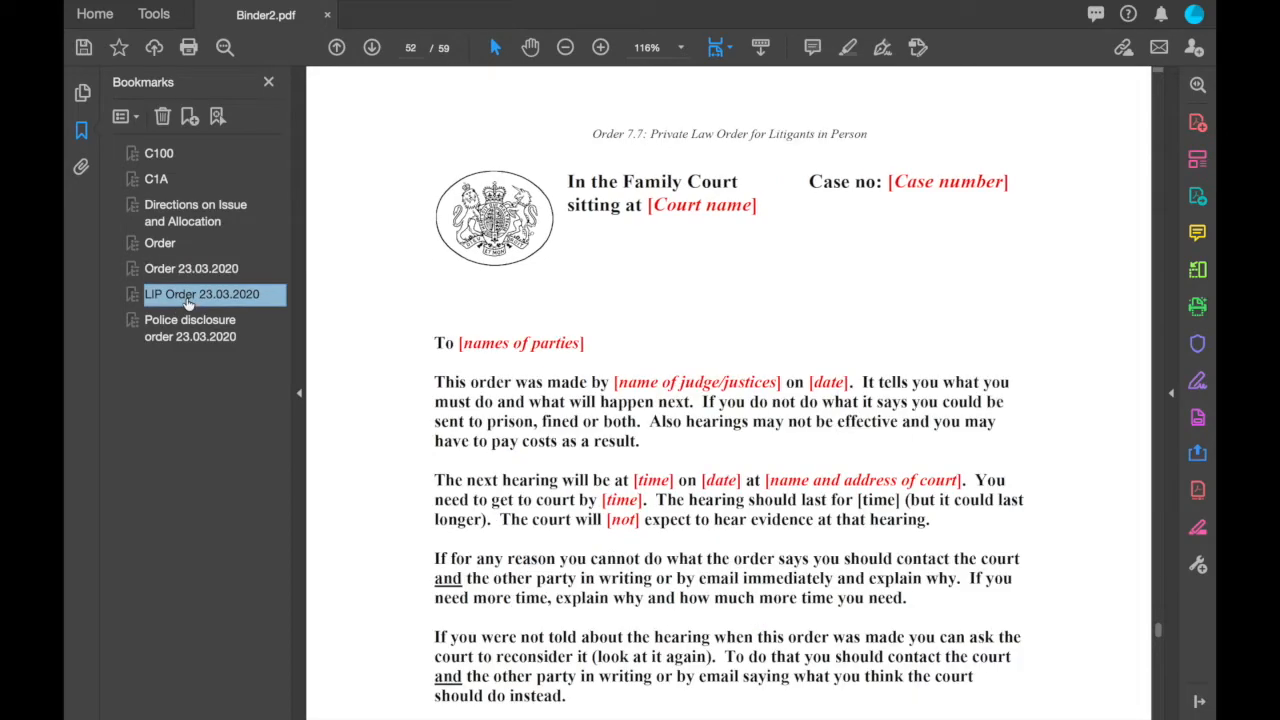
{"action": "left_click", "coordinate": [186, 332]}
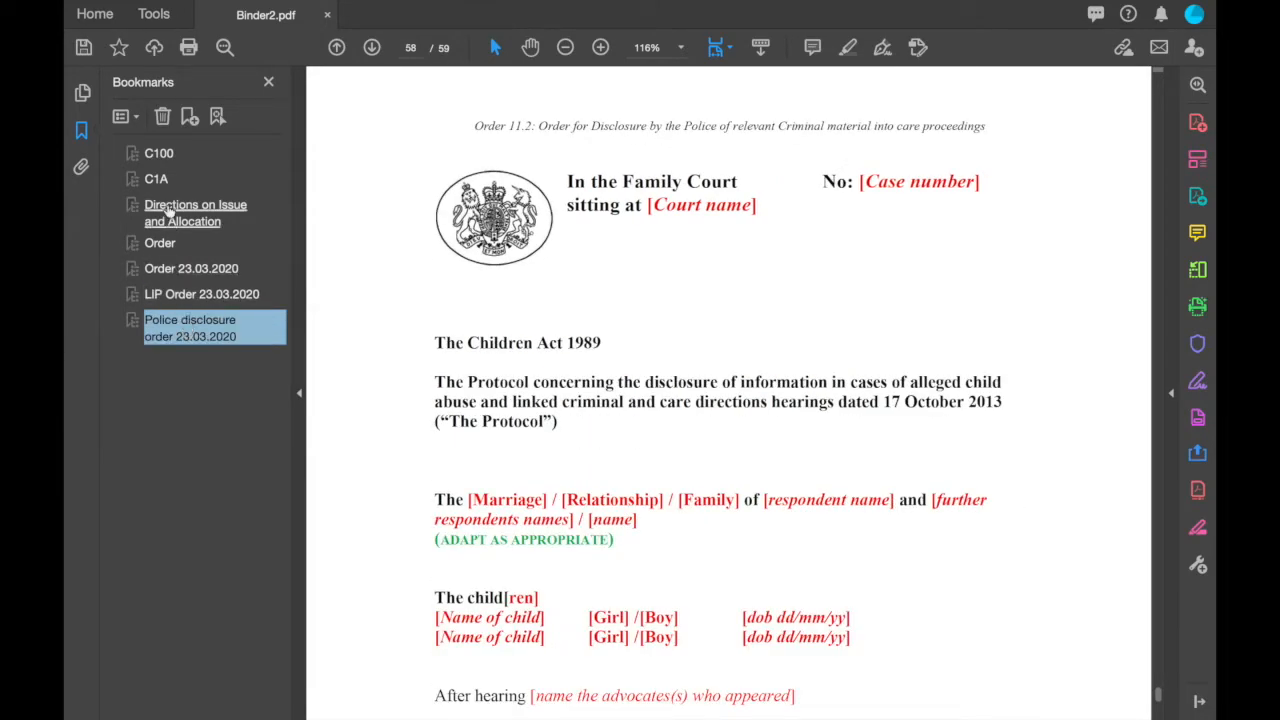
{"action": "left_click", "coordinate": [164, 155]}
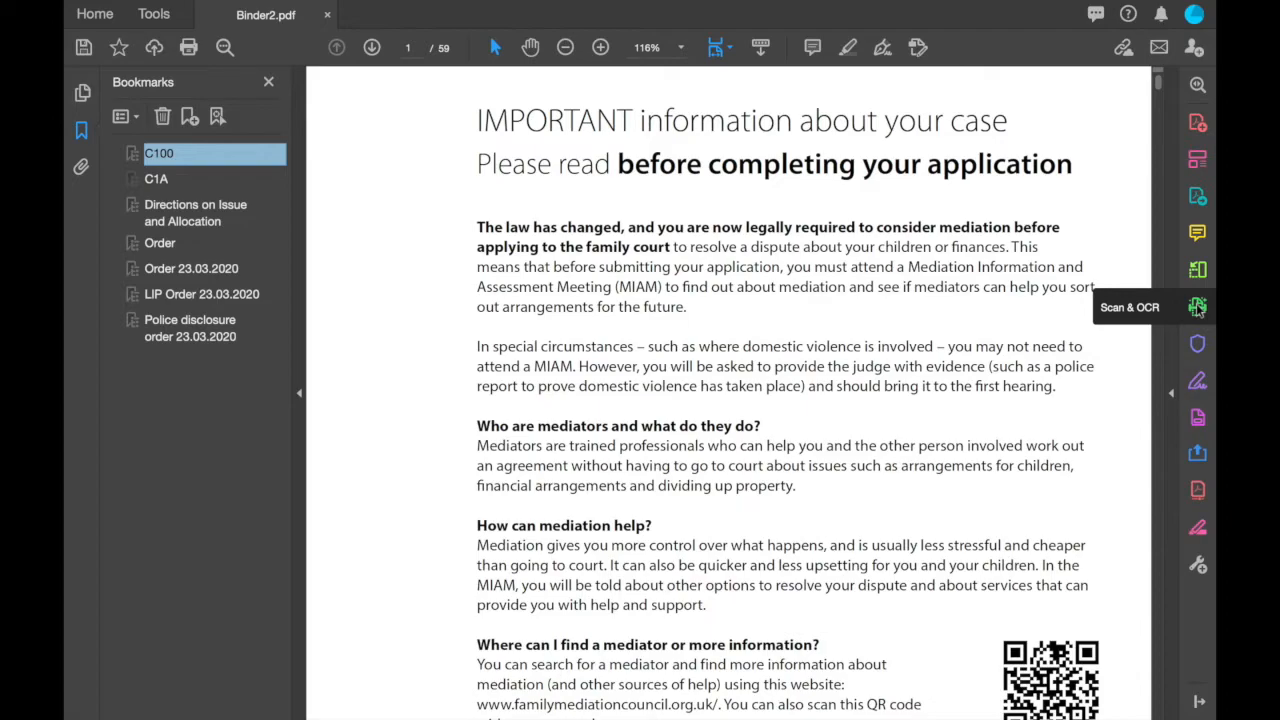
Step: Add a right-aligned footer made of "B" followed by the page number, in Arial size 12, to the Section B PDF
{"action": "left_click", "coordinate": [1199, 162]}
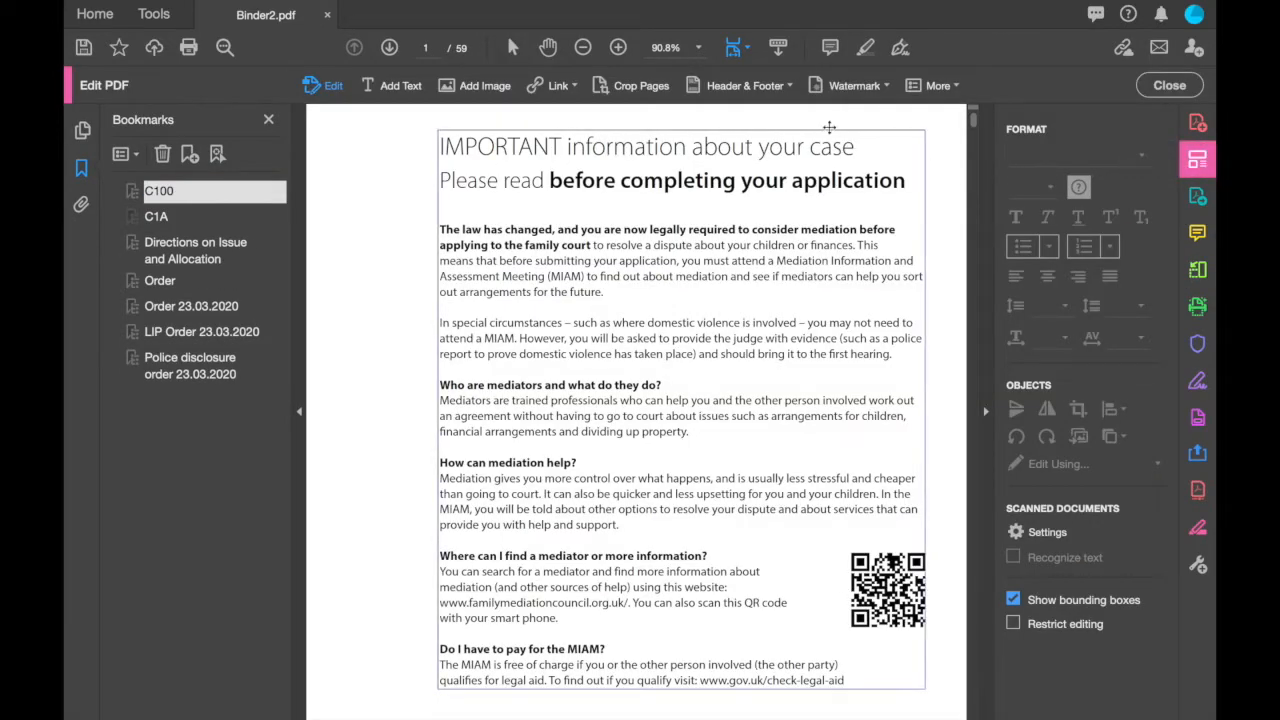
{"action": "left_click", "coordinate": [777, 90]}
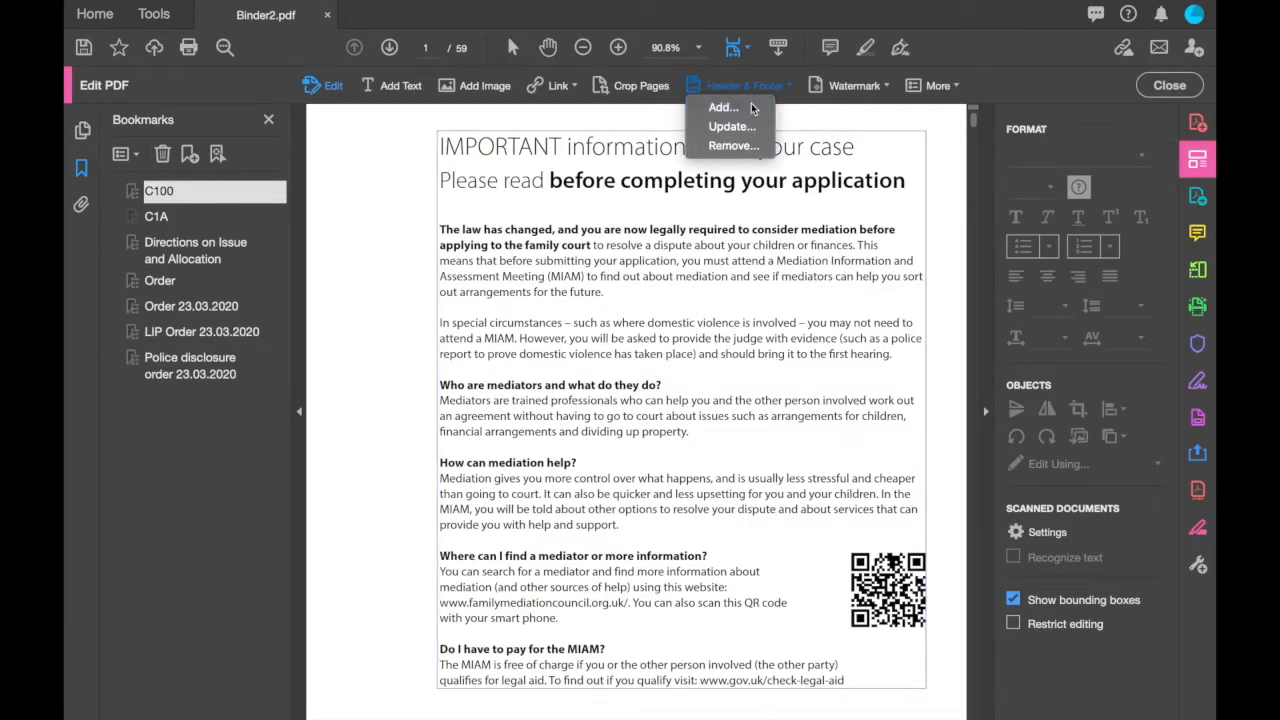
{"action": "left_click", "coordinate": [751, 103]}
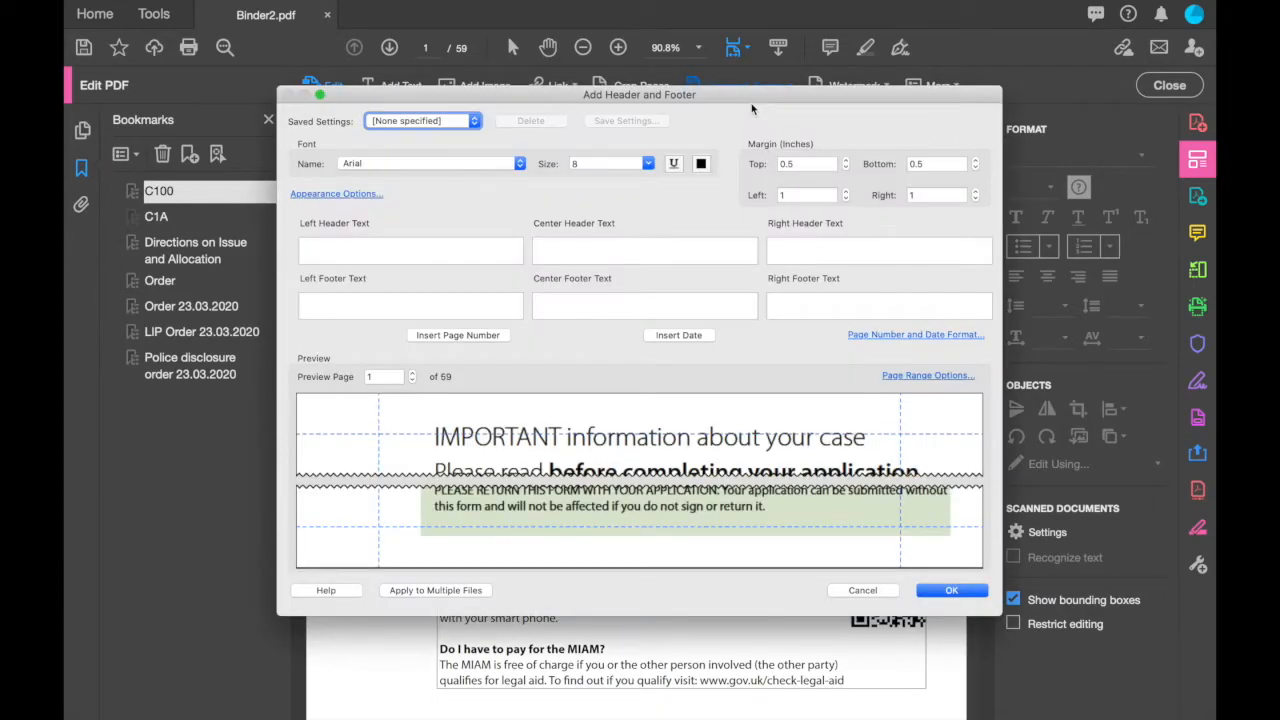
{"action": "left_click", "coordinate": [790, 298]}
{"action": "type", "text": "B"}
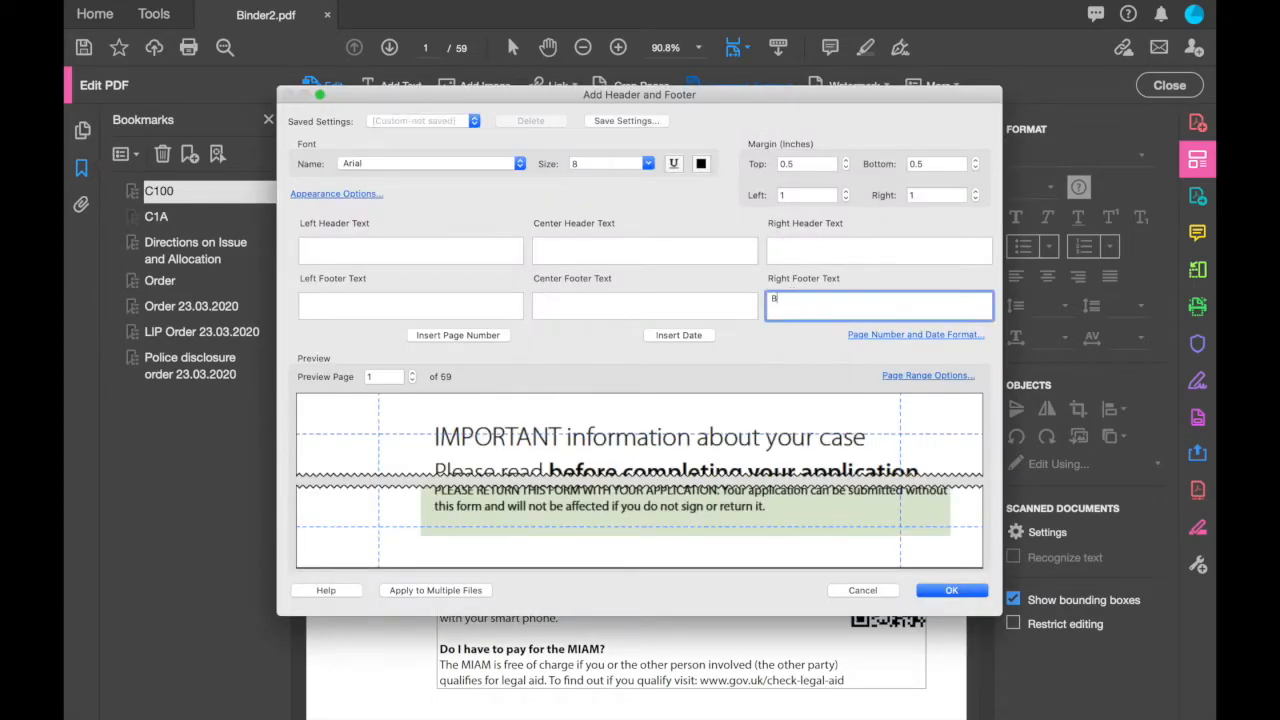
{"action": "left_click", "coordinate": [478, 336]}
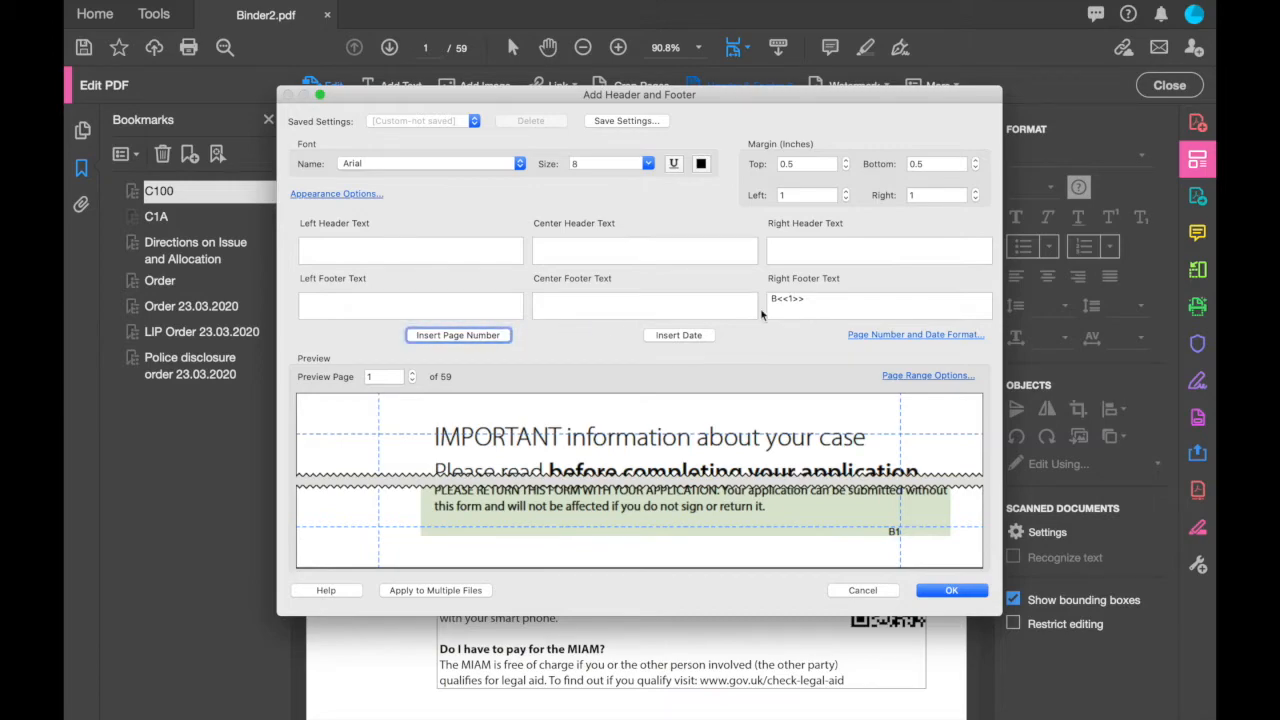
{"action": "left_click", "coordinate": [818, 300]}
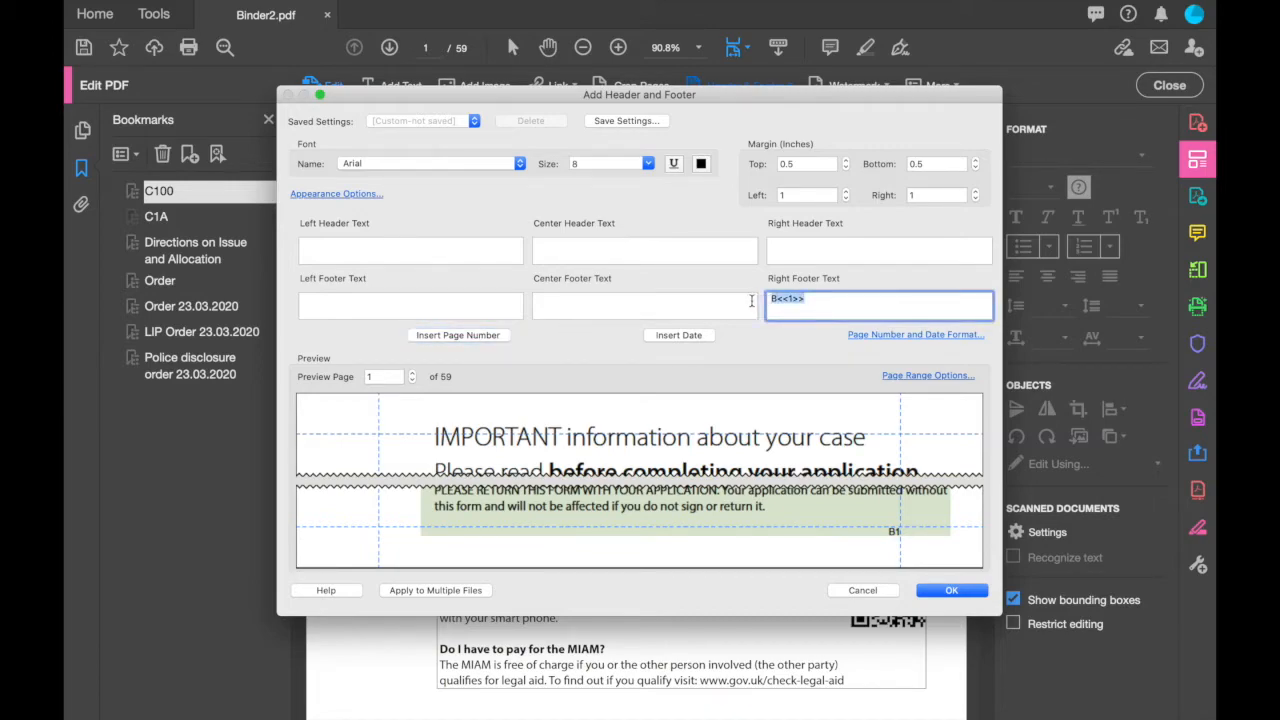
{"action": "left_click", "coordinate": [647, 164]}
{"action": "left_click", "coordinate": [604, 240]}
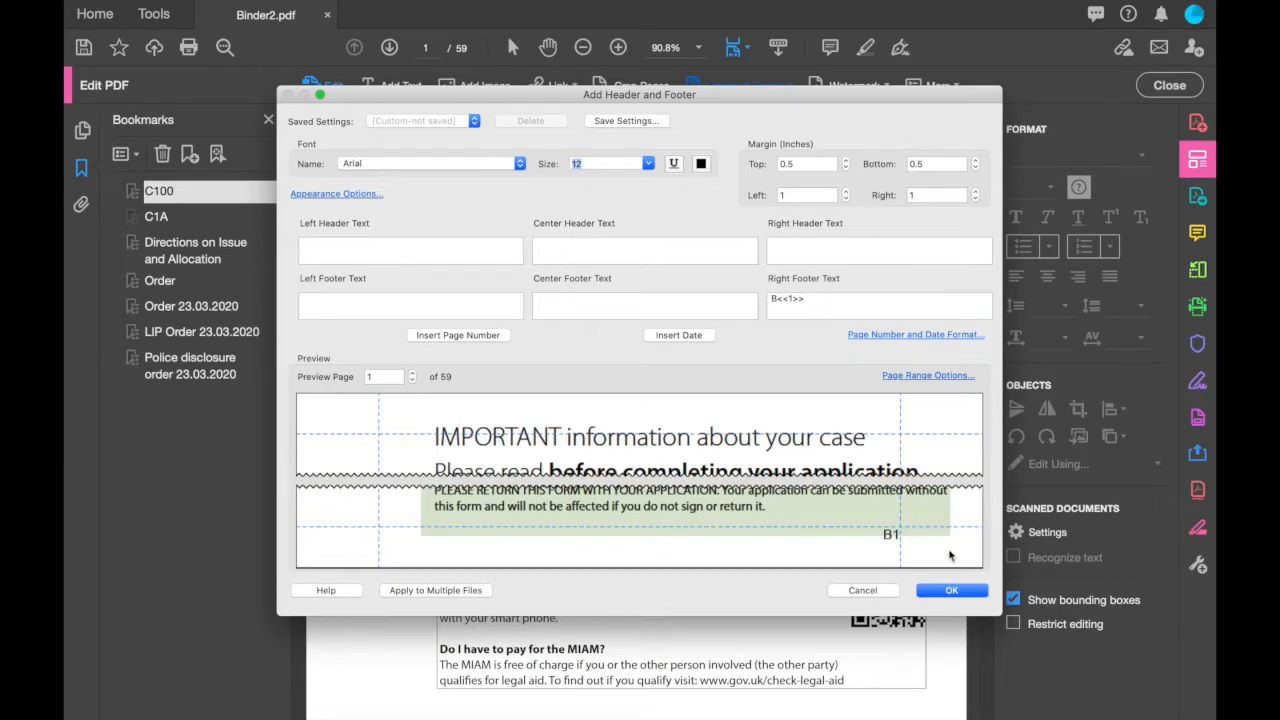
{"action": "left_click", "coordinate": [961, 591]}
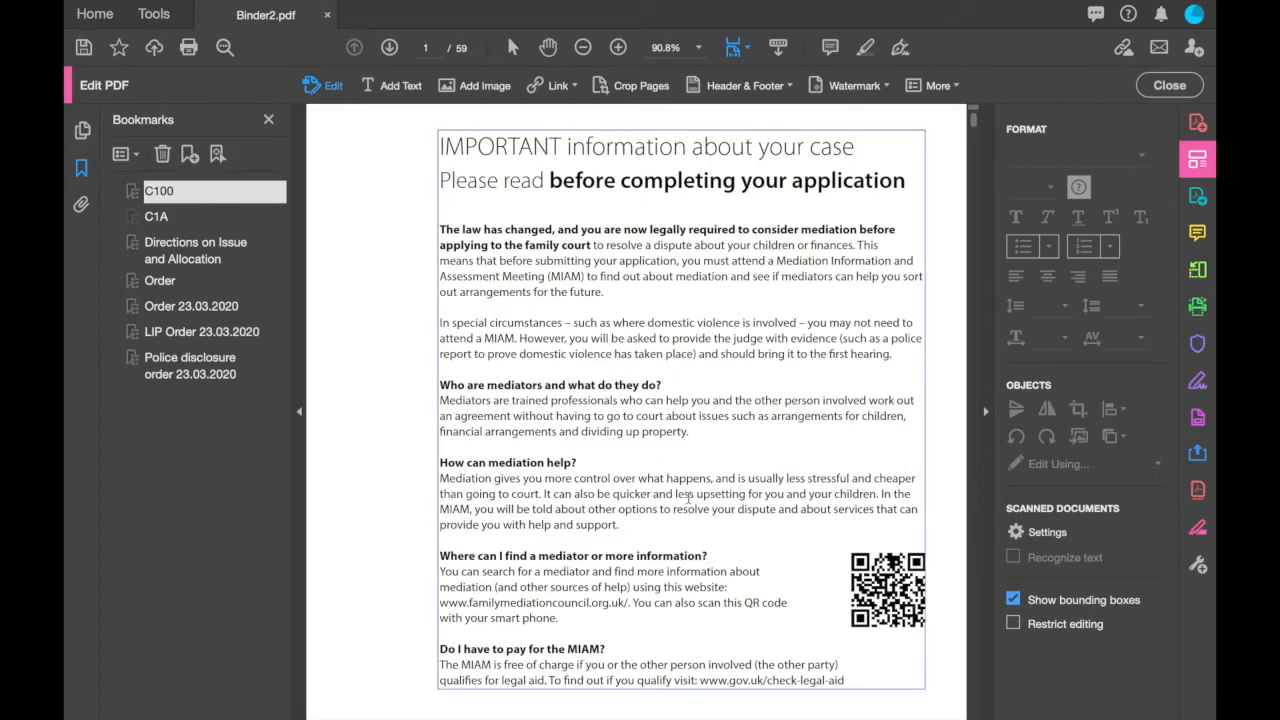
Step: Check the section page numbers in the footers of the opening pages and of the document bookmarked Order
{"action": "scroll", "coordinate": [620, 420], "scroll_direction": "down", "scroll_amount": 5}
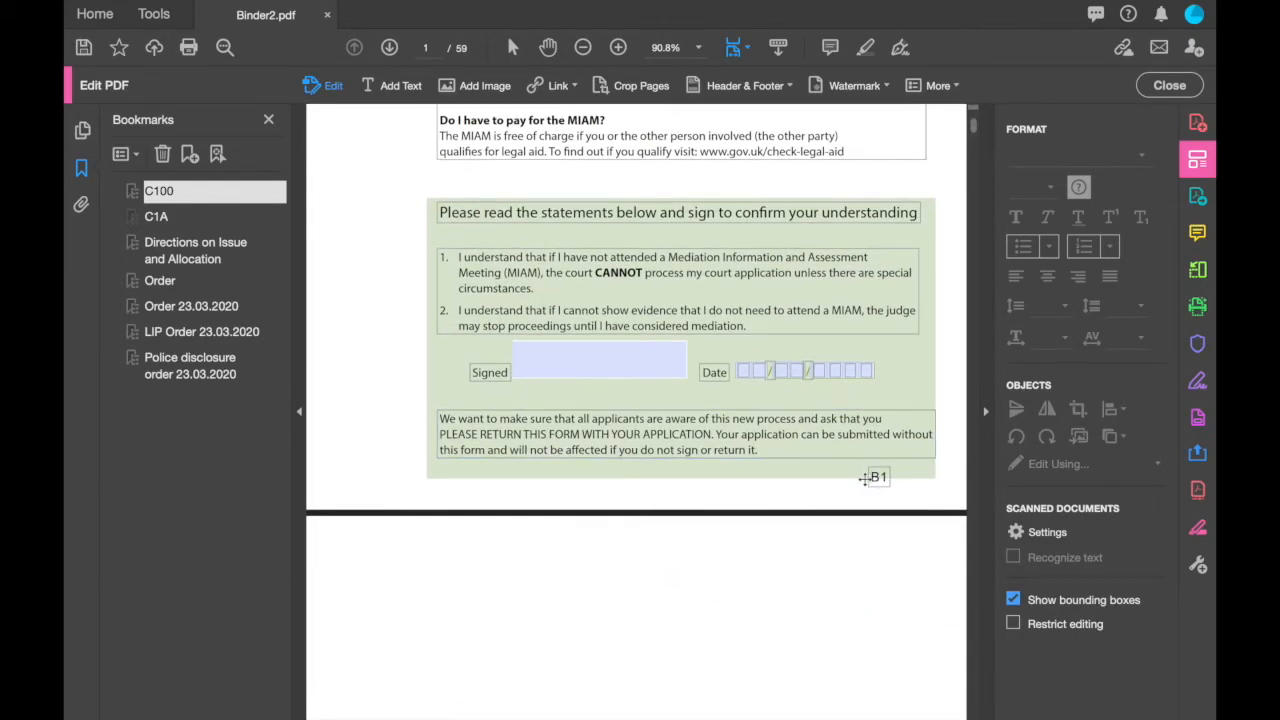
{"action": "scroll", "coordinate": [817, 617], "scroll_direction": "down", "scroll_amount": 10}
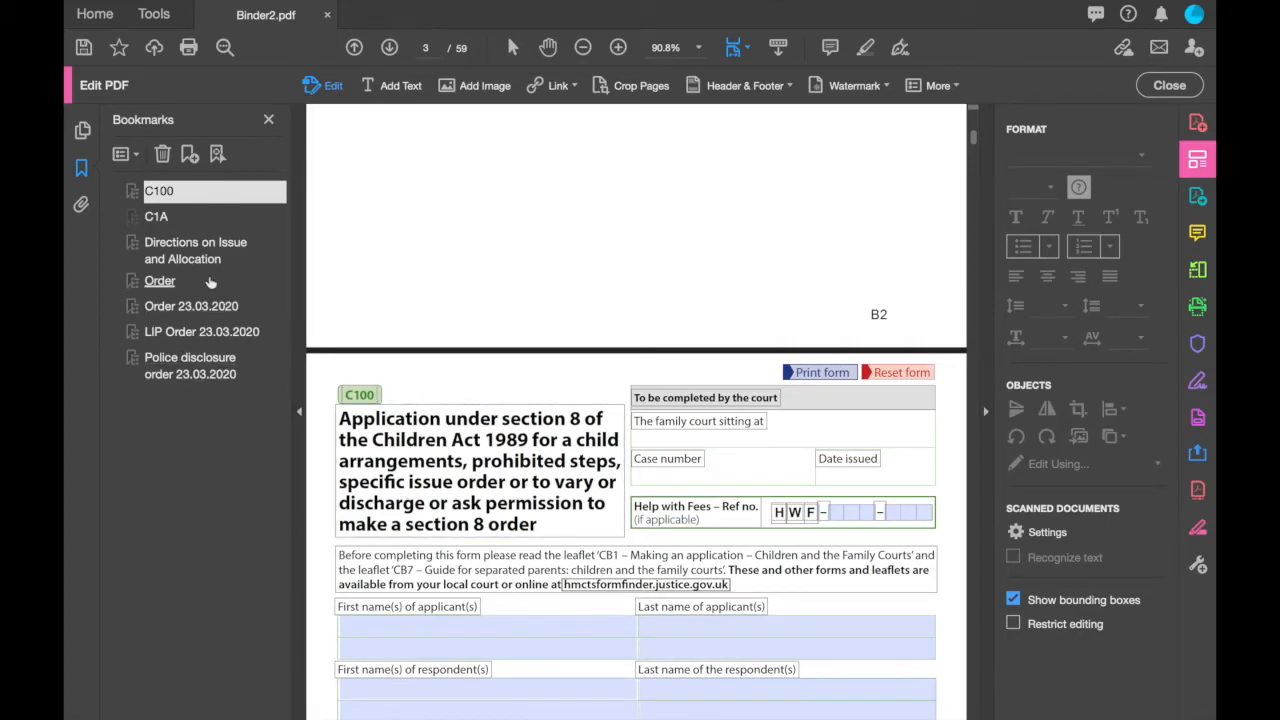
{"action": "left_click", "coordinate": [168, 281]}
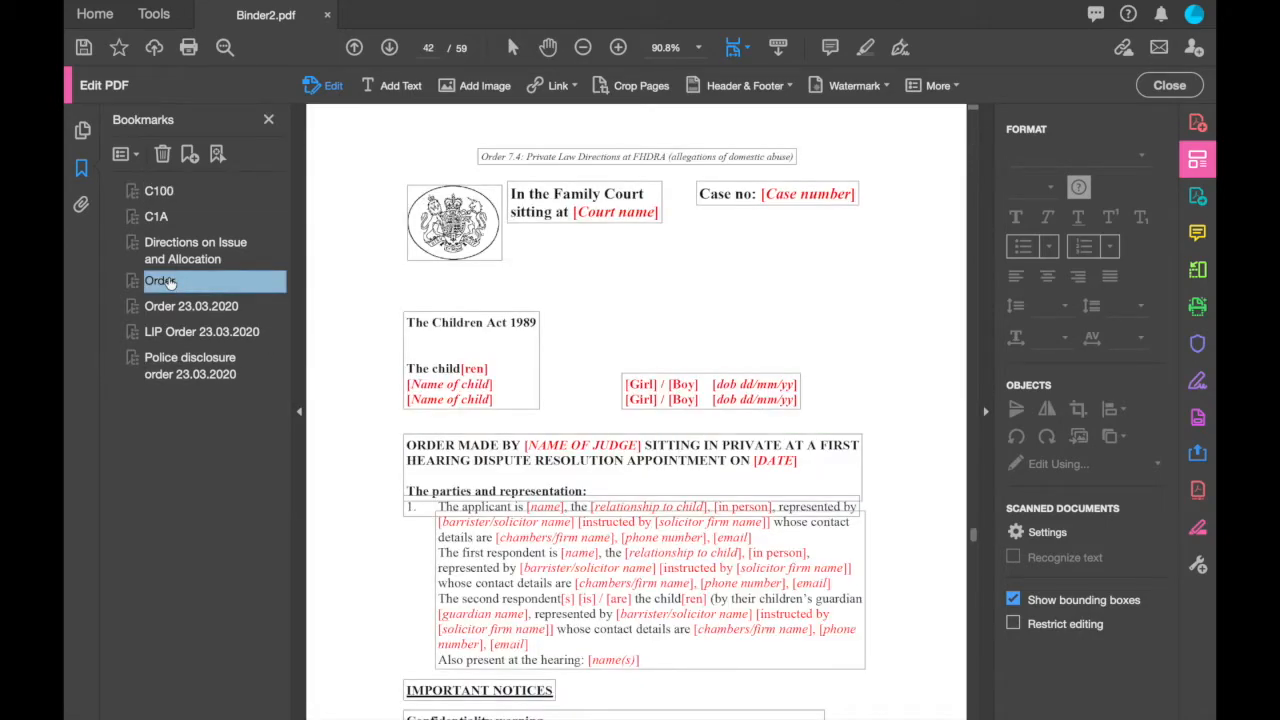
{"action": "scroll", "coordinate": [857, 330], "scroll_direction": "down", "scroll_amount": 10}
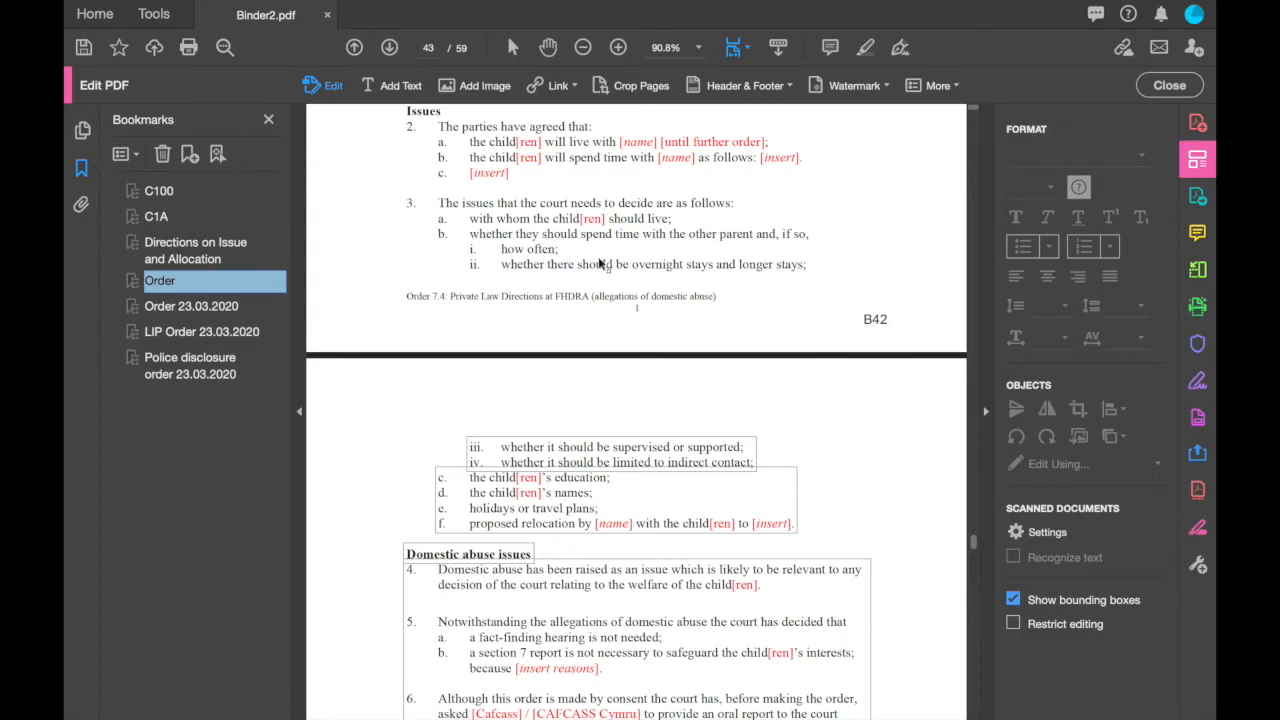
Step: Save the combined and page-numbered PDF as Section B in the Section B folder
{"action": "left_click", "coordinate": [215, 8]}
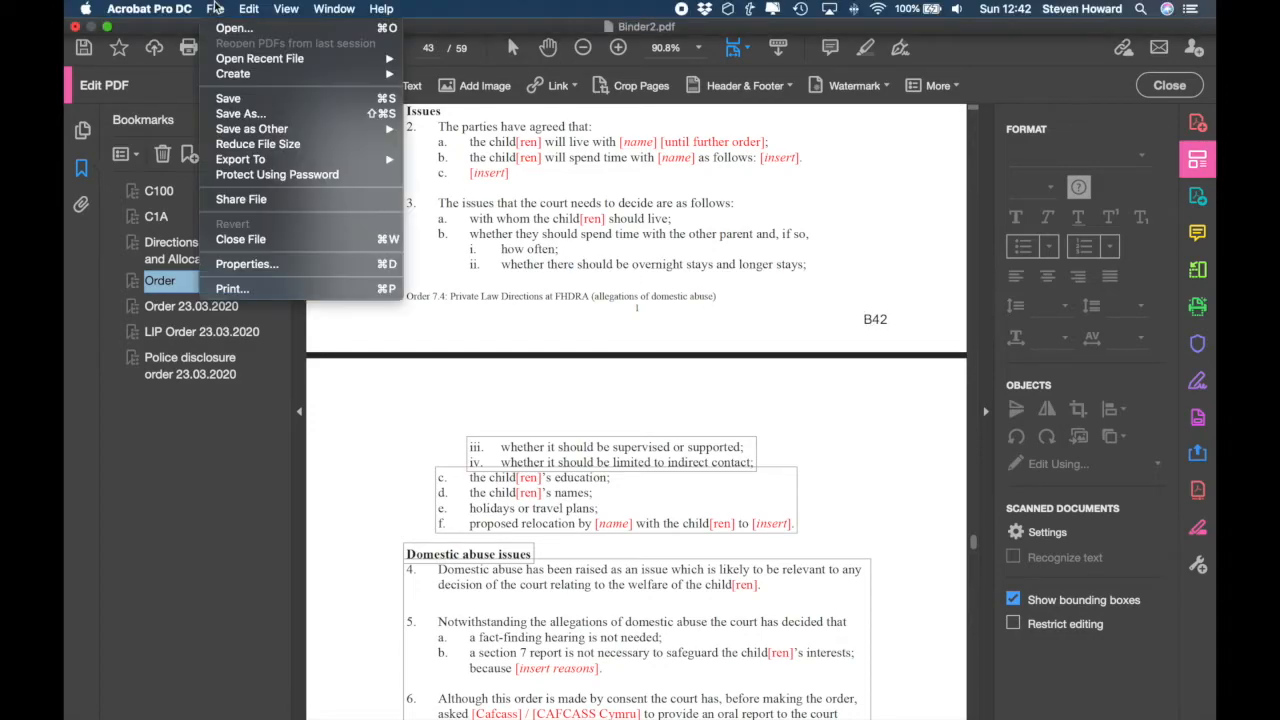
{"action": "left_click", "coordinate": [240, 114]}
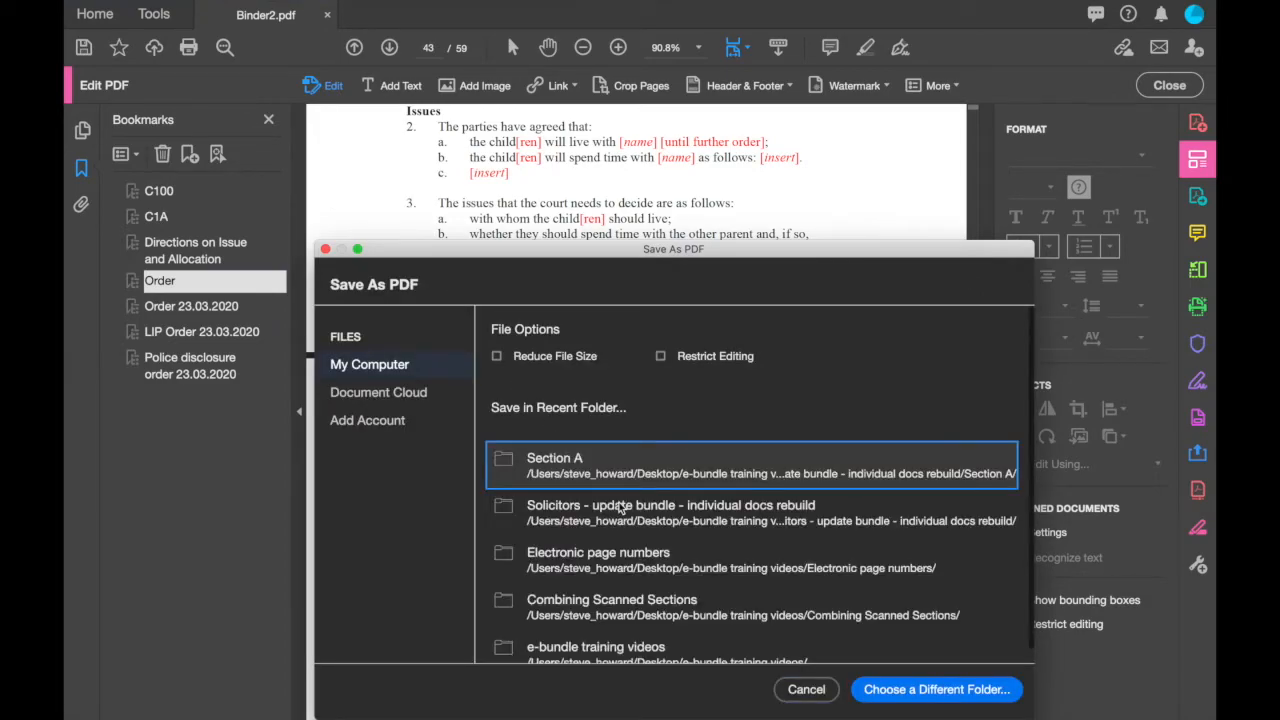
{"action": "left_click", "coordinate": [614, 521]}
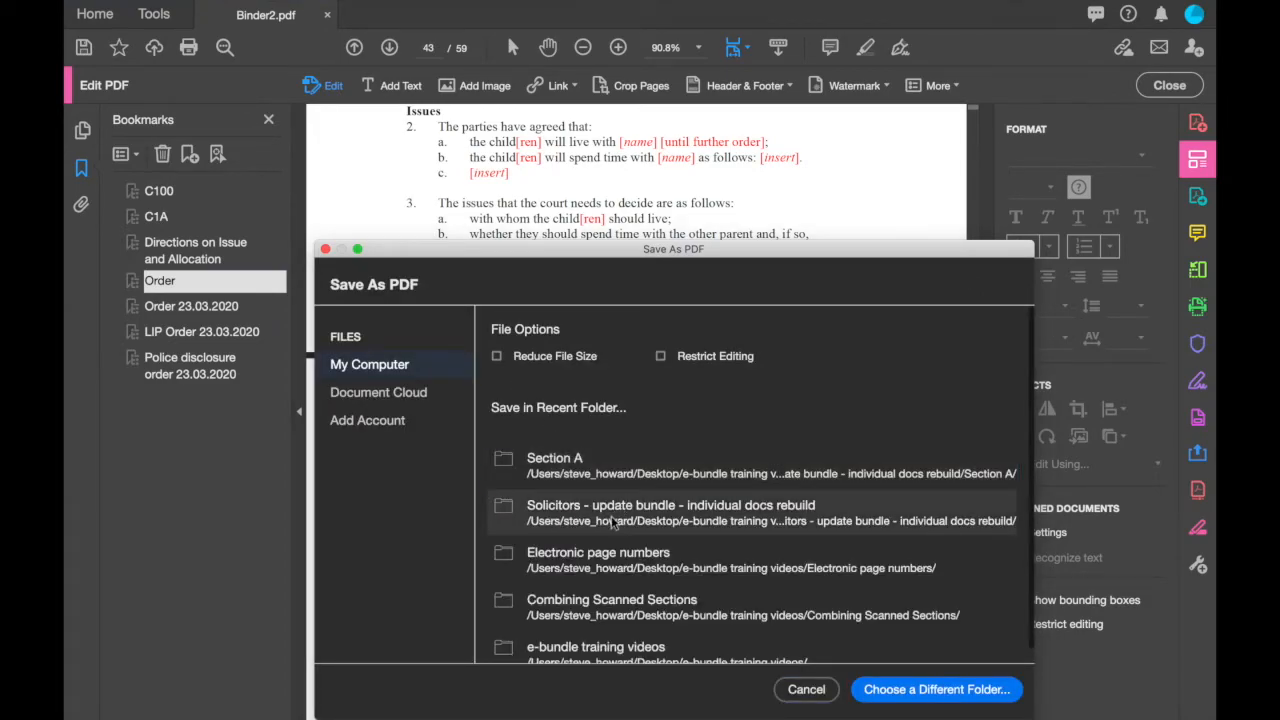
{"action": "left_click", "coordinate": [538, 259]}
{"action": "double_click", "coordinate": [538, 259]}
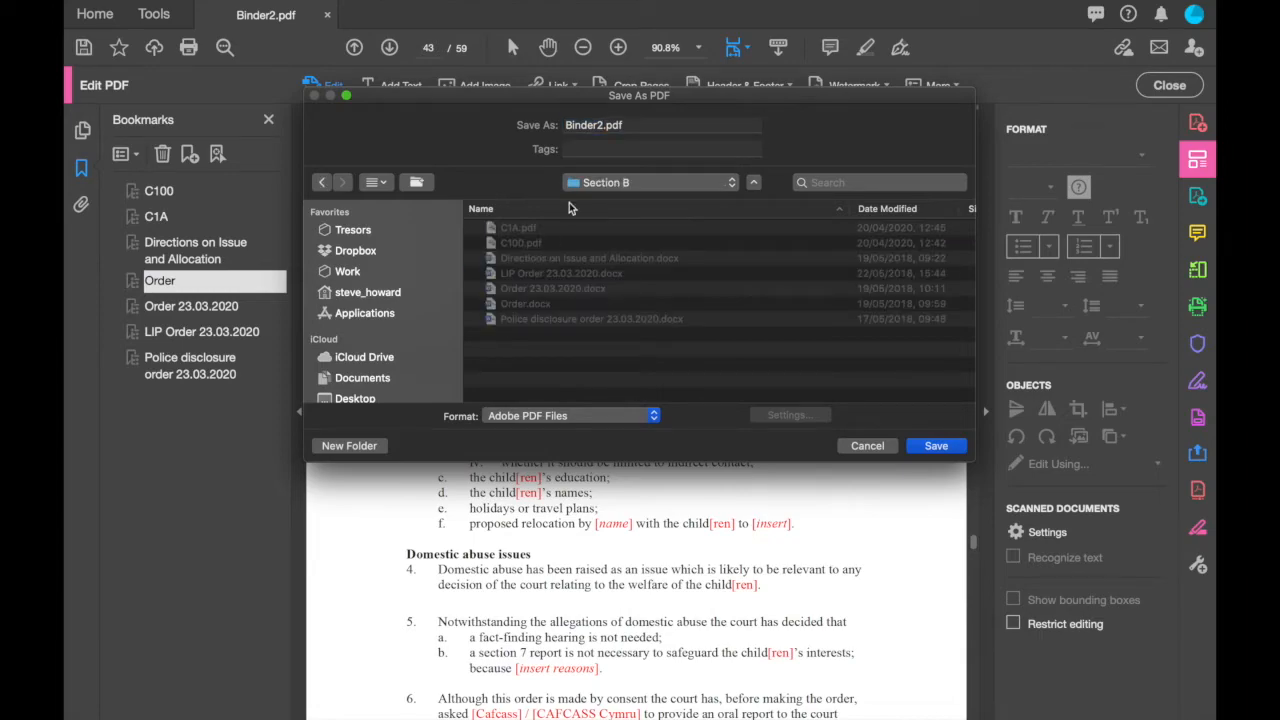
{"action": "triple_click", "coordinate": [606, 124]}
{"action": "type", "text": "Section B"}
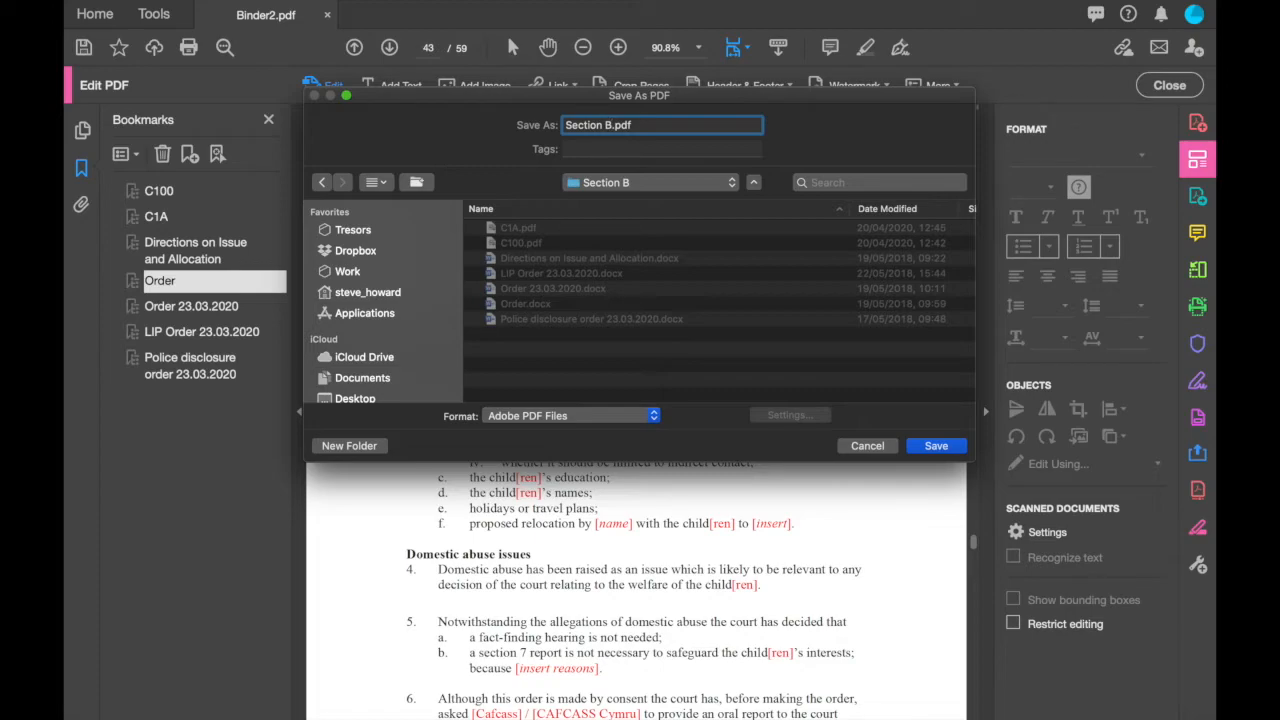
{"action": "key", "text": "Return"}
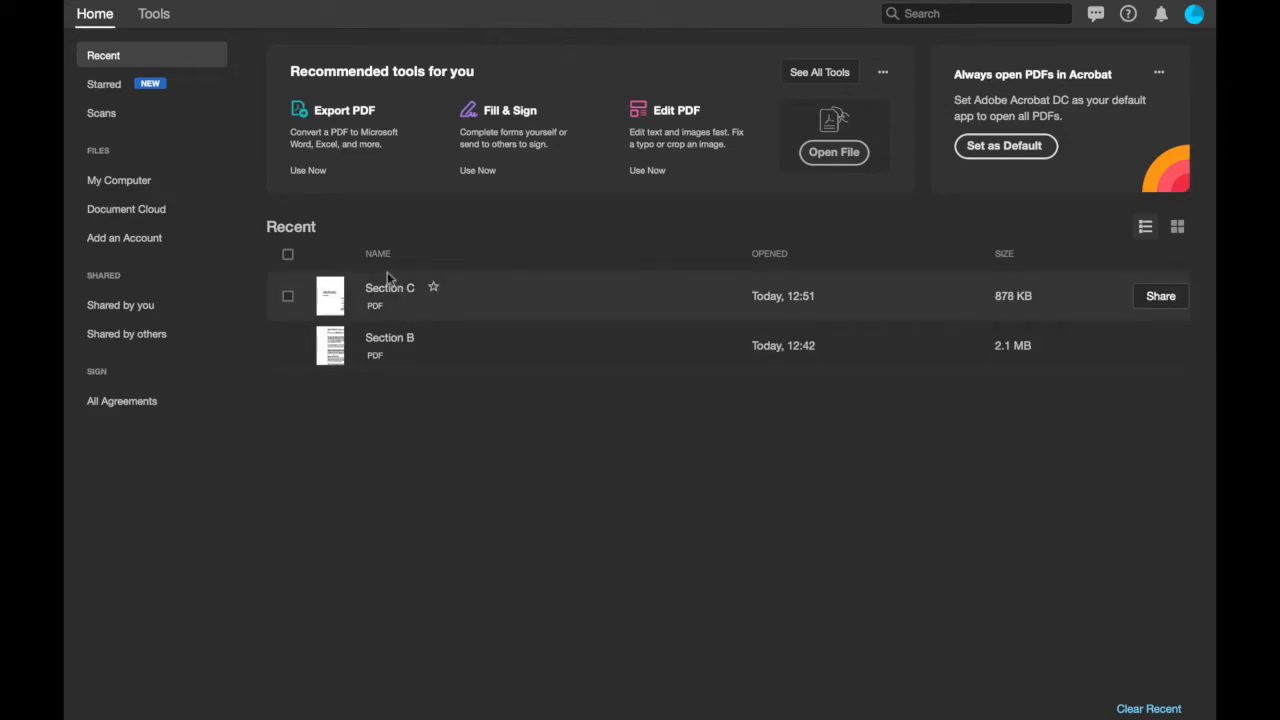
Step: Start a new file combination and expand the Section A, Section B and Section C folders when choosing files to add
{"action": "left_click", "coordinate": [156, 22]}
{"action": "left_click", "coordinate": [445, 54]}
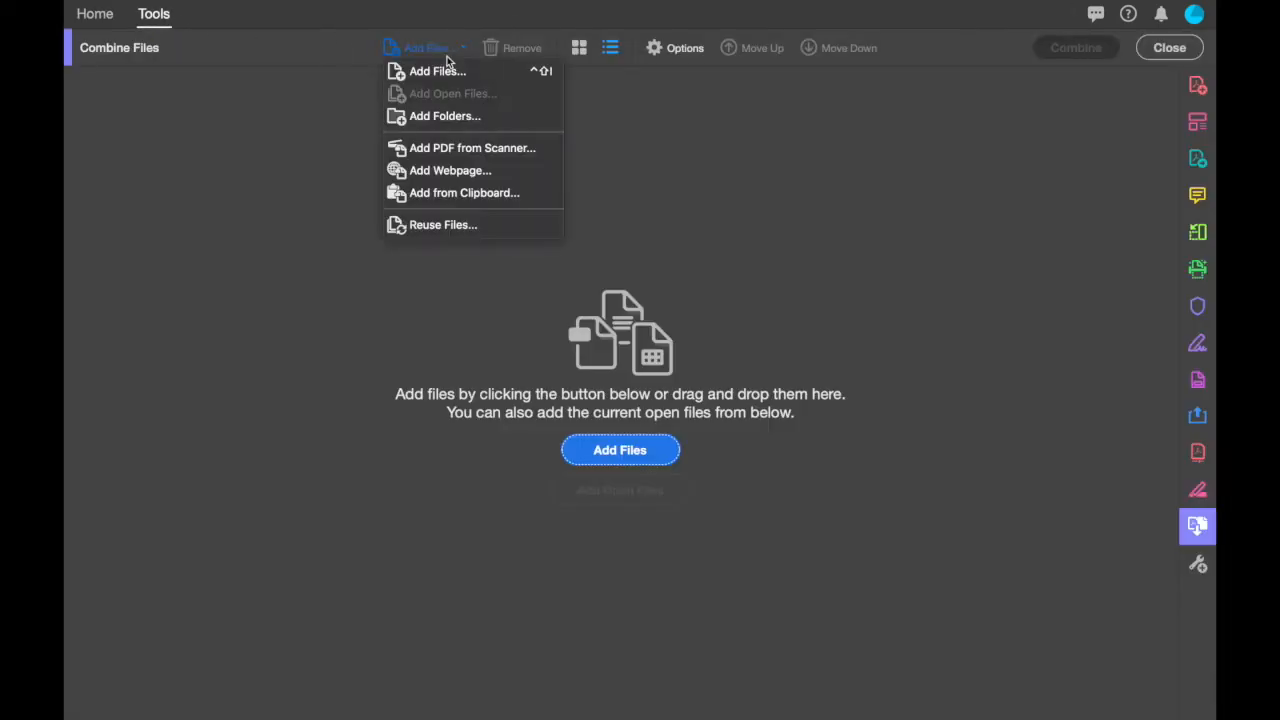
{"action": "left_click", "coordinate": [440, 72]}
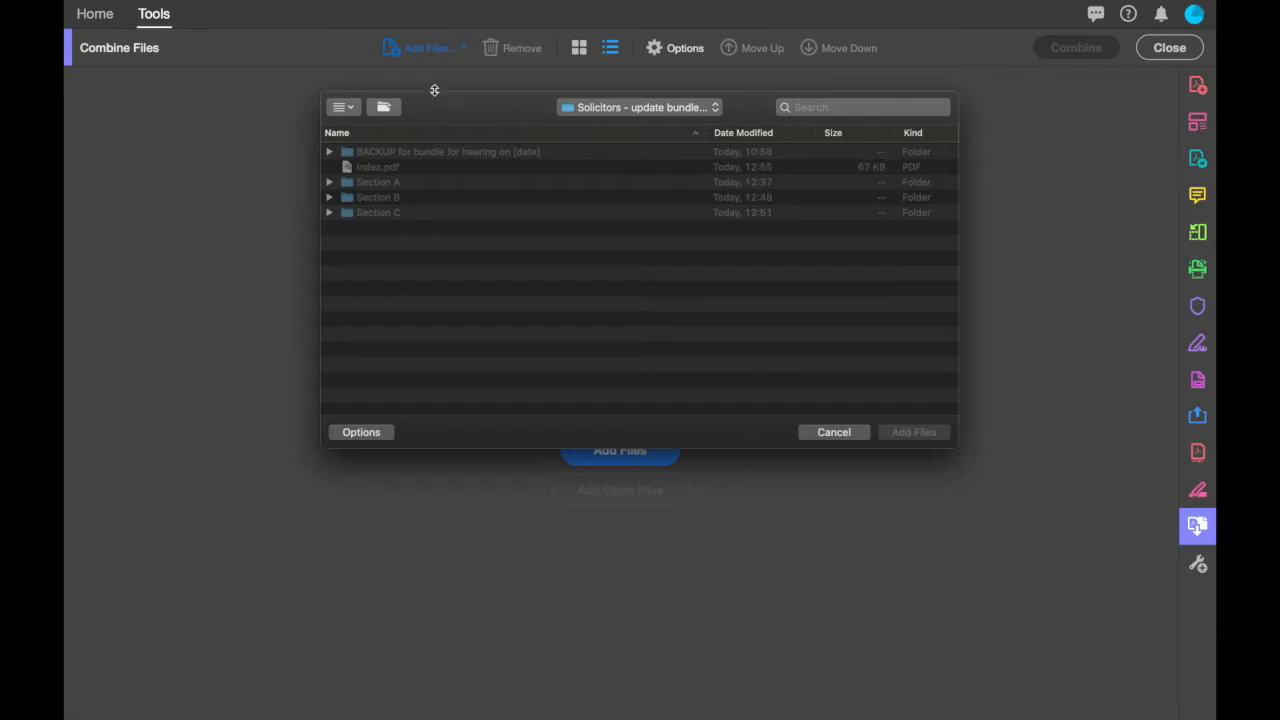
{"action": "left_click", "coordinate": [332, 183]}
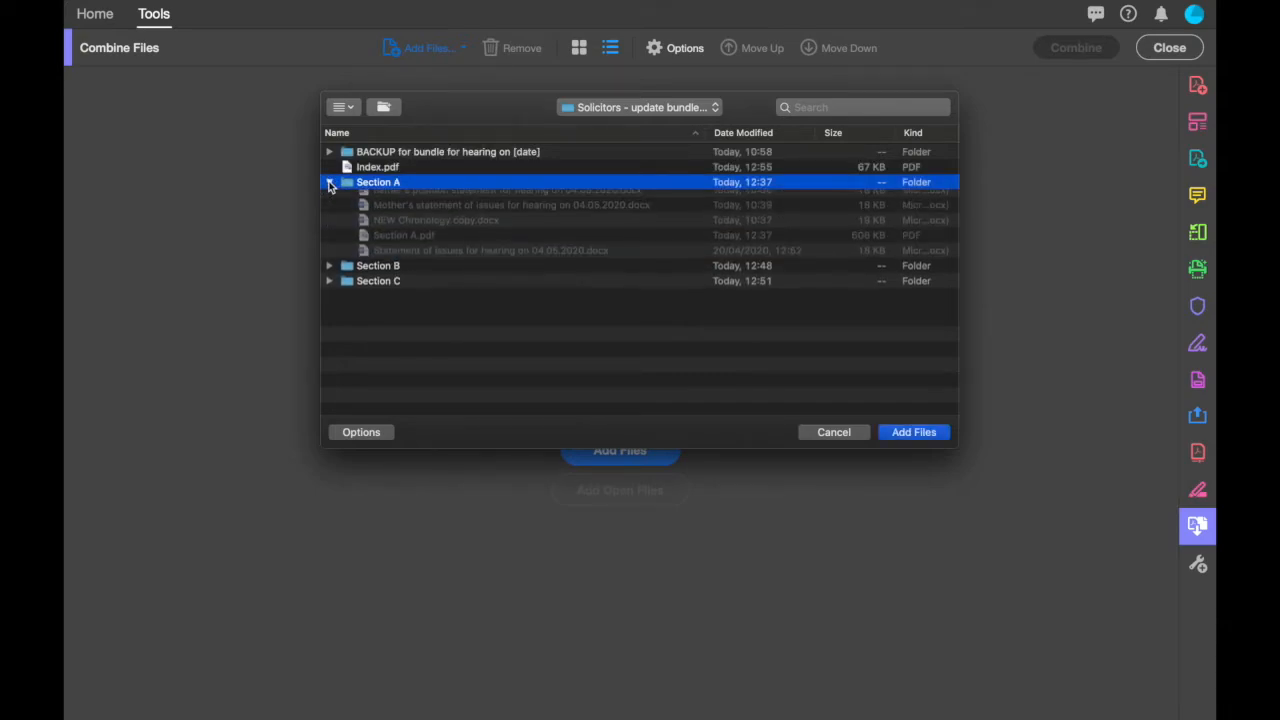
{"action": "left_click", "coordinate": [329, 288]}
{"action": "scroll", "coordinate": [329, 350], "scroll_direction": "down", "scroll_amount": 1}
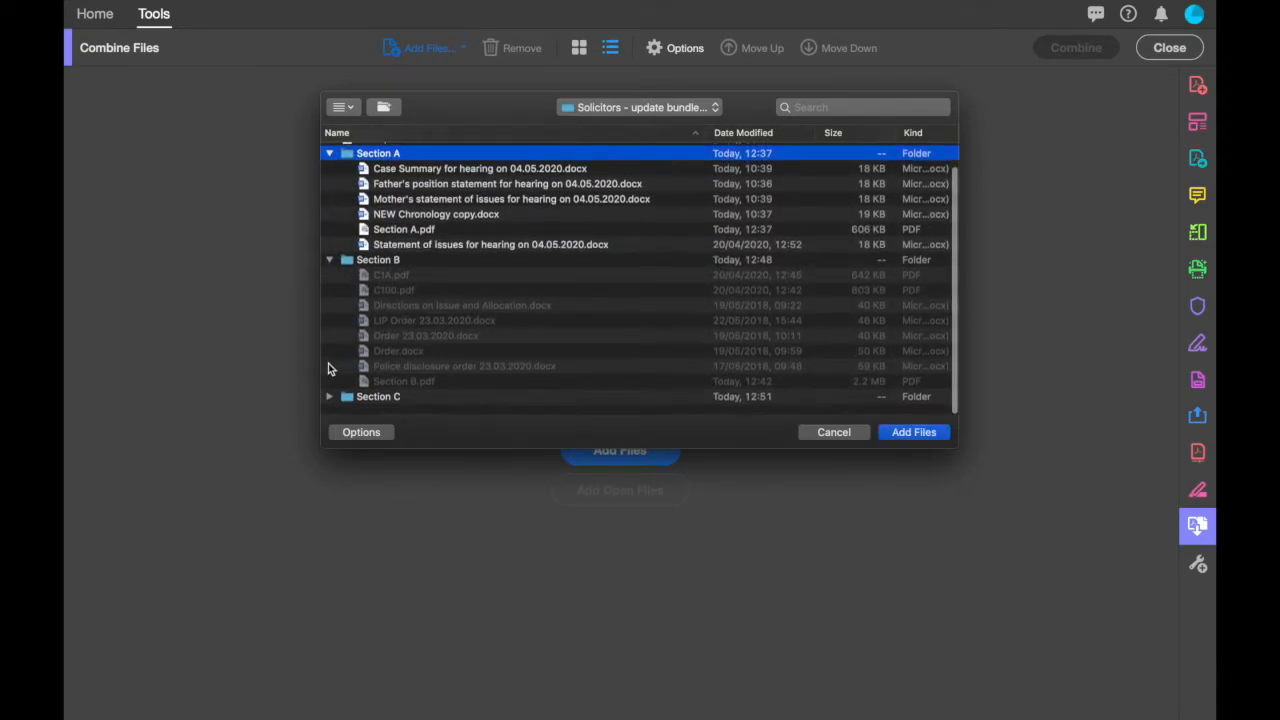
{"action": "left_click", "coordinate": [329, 408]}
{"action": "scroll", "coordinate": [426, 336], "scroll_direction": "down", "scroll_amount": 3}
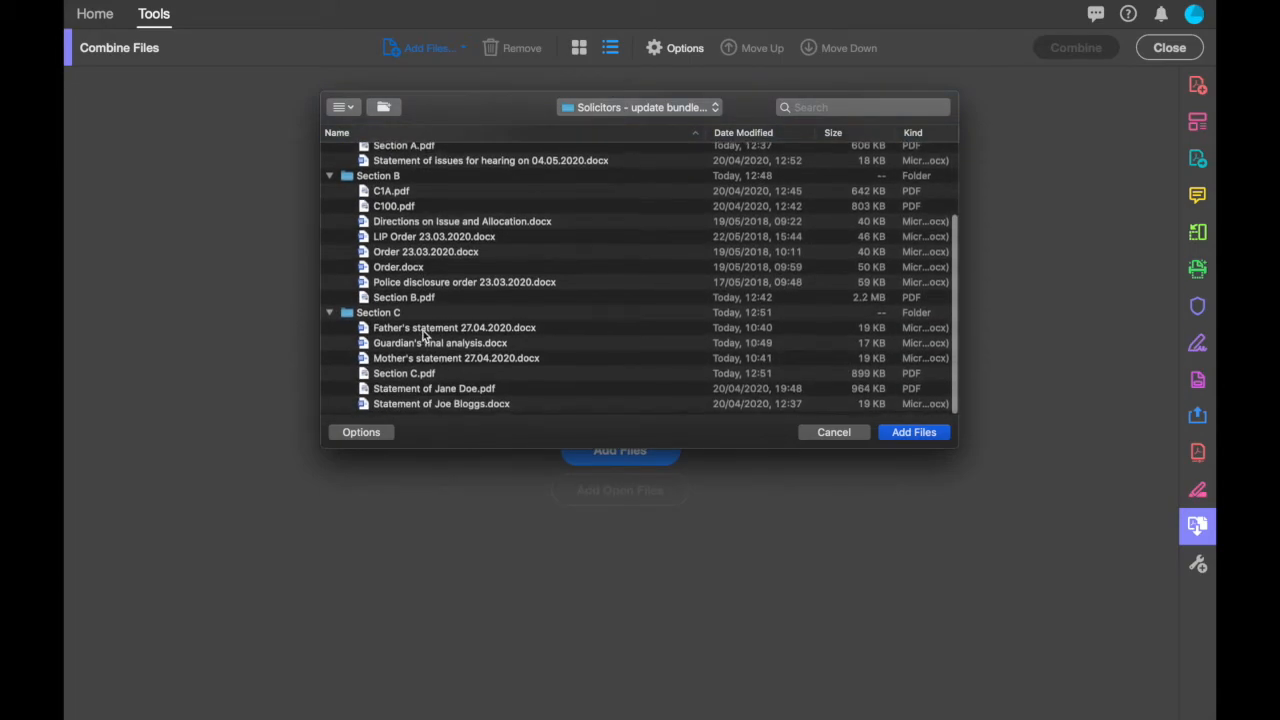
Step: Add Index.pdf, Section A.pdf, Section B.pdf and Section C.pdf, and combine them into a single PDF
{"action": "scroll", "coordinate": [424, 337], "scroll_direction": "up", "scroll_amount": 4}
{"action": "left_click", "coordinate": [425, 170]}
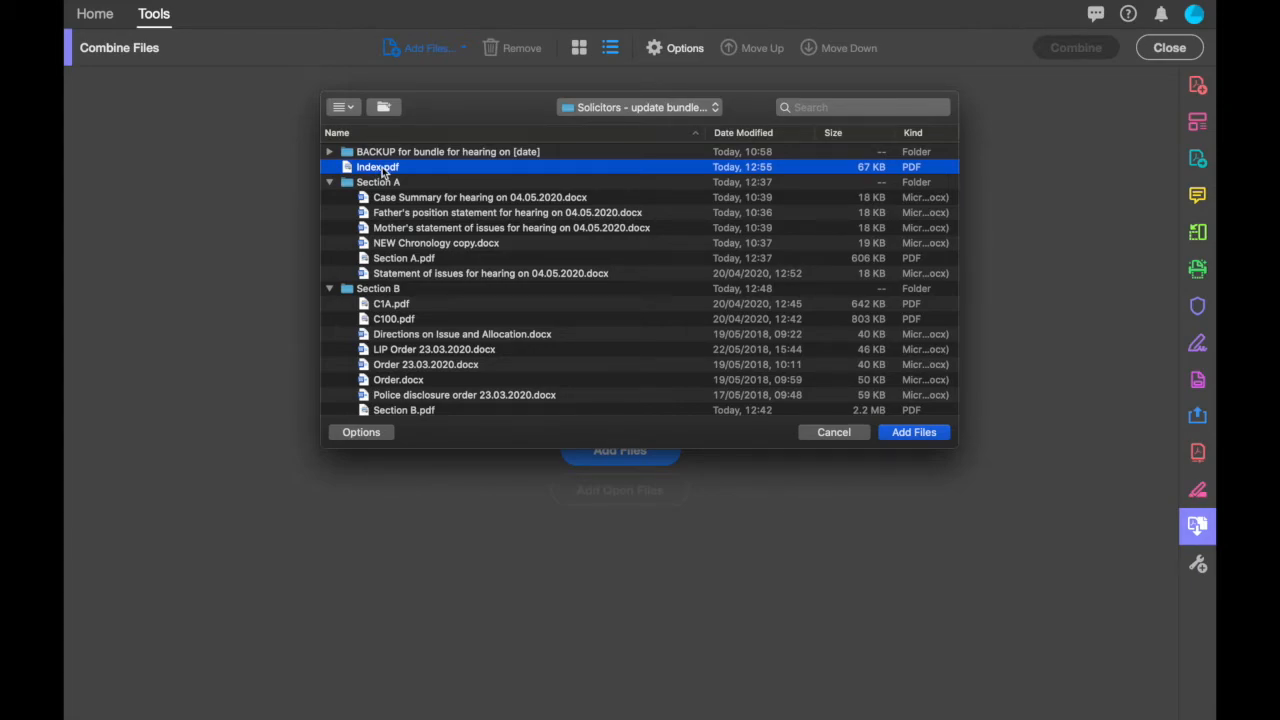
{"action": "left_click", "coordinate": [385, 260], "text": "super"}
{"action": "scroll", "coordinate": [385, 260], "scroll_direction": "down", "scroll_amount": 3}
{"action": "left_click", "coordinate": [385, 333], "text": "super"}
{"action": "scroll", "coordinate": [384, 337], "scroll_direction": "down", "scroll_amount": 1}
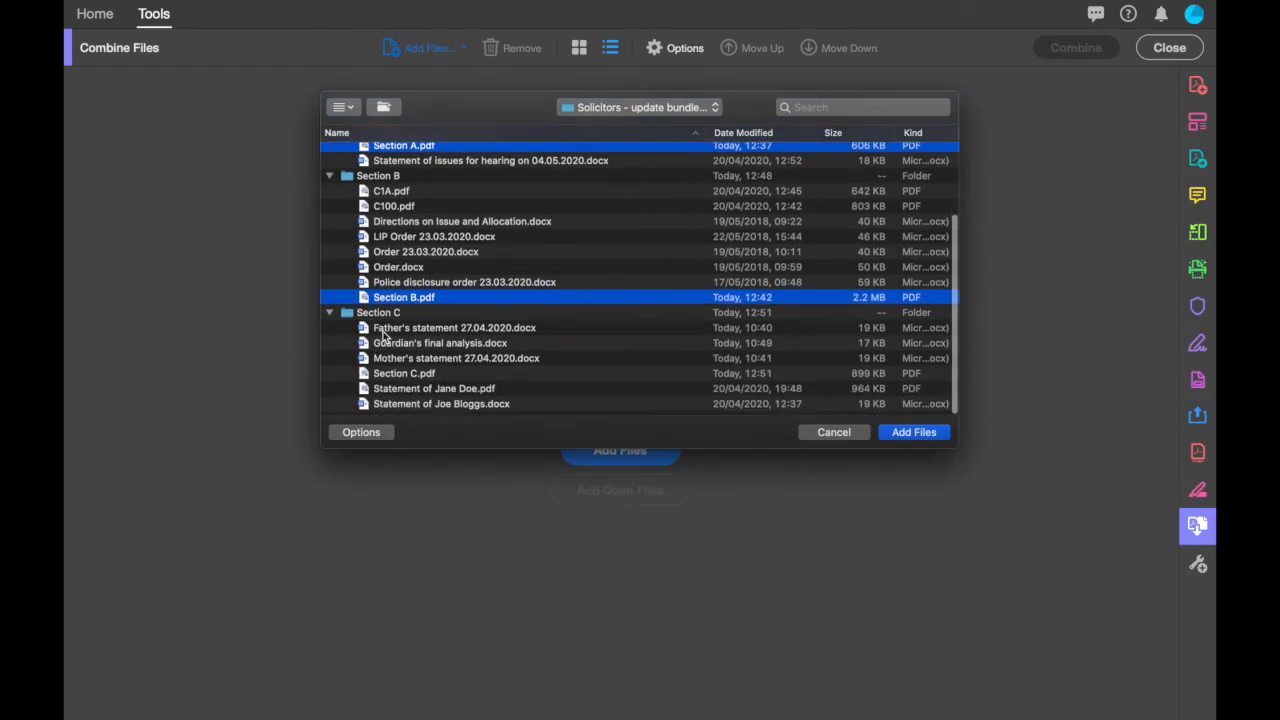
{"action": "left_click", "coordinate": [387, 377], "text": "super"}
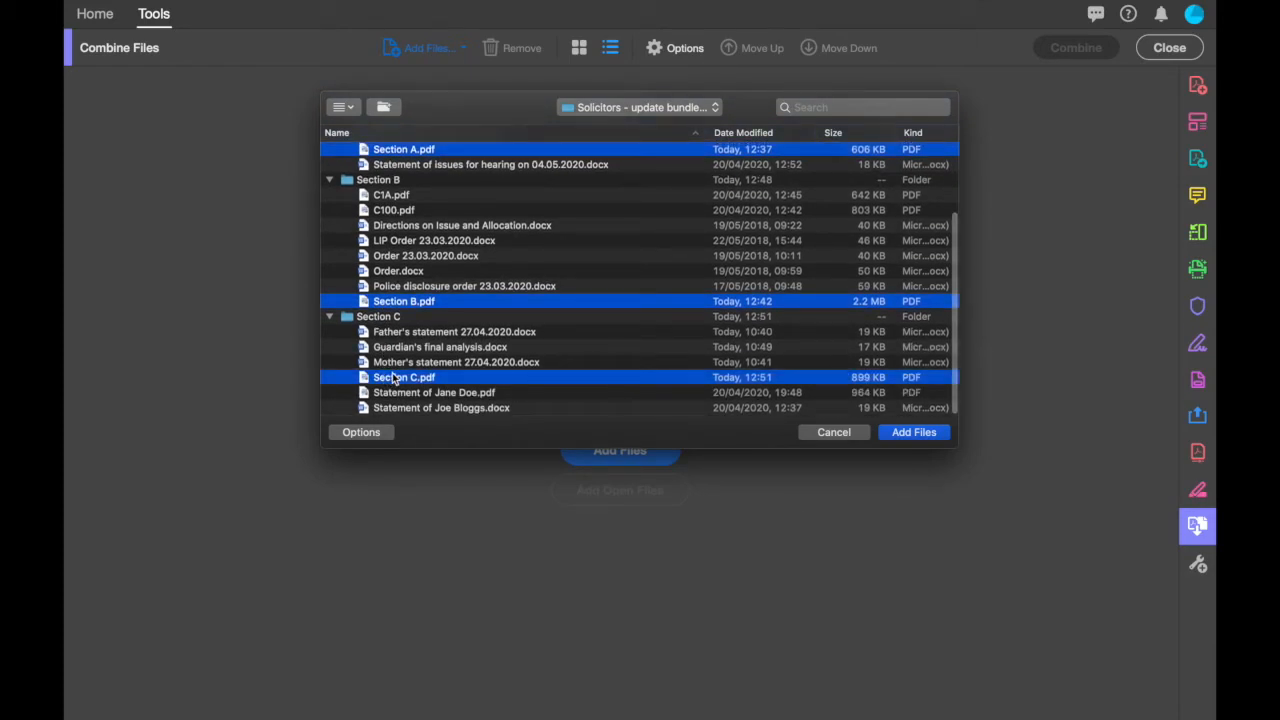
{"action": "left_click", "coordinate": [903, 438]}
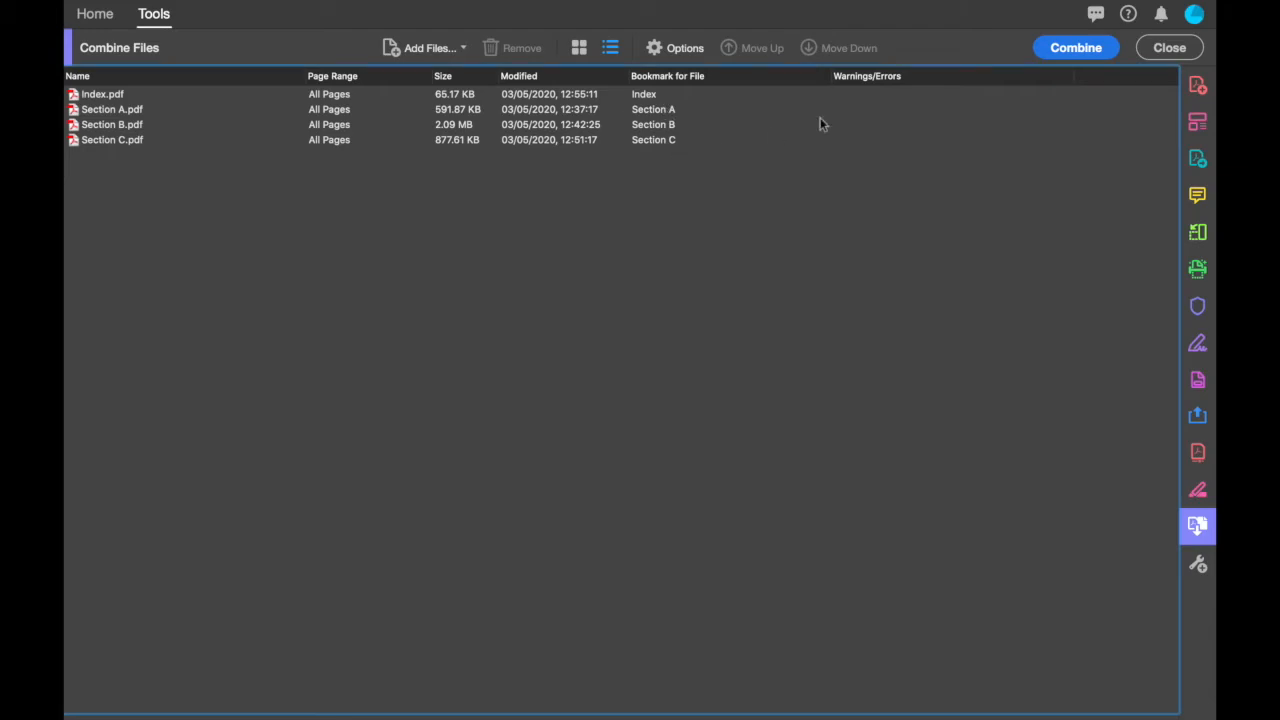
{"action": "left_click", "coordinate": [1068, 52]}
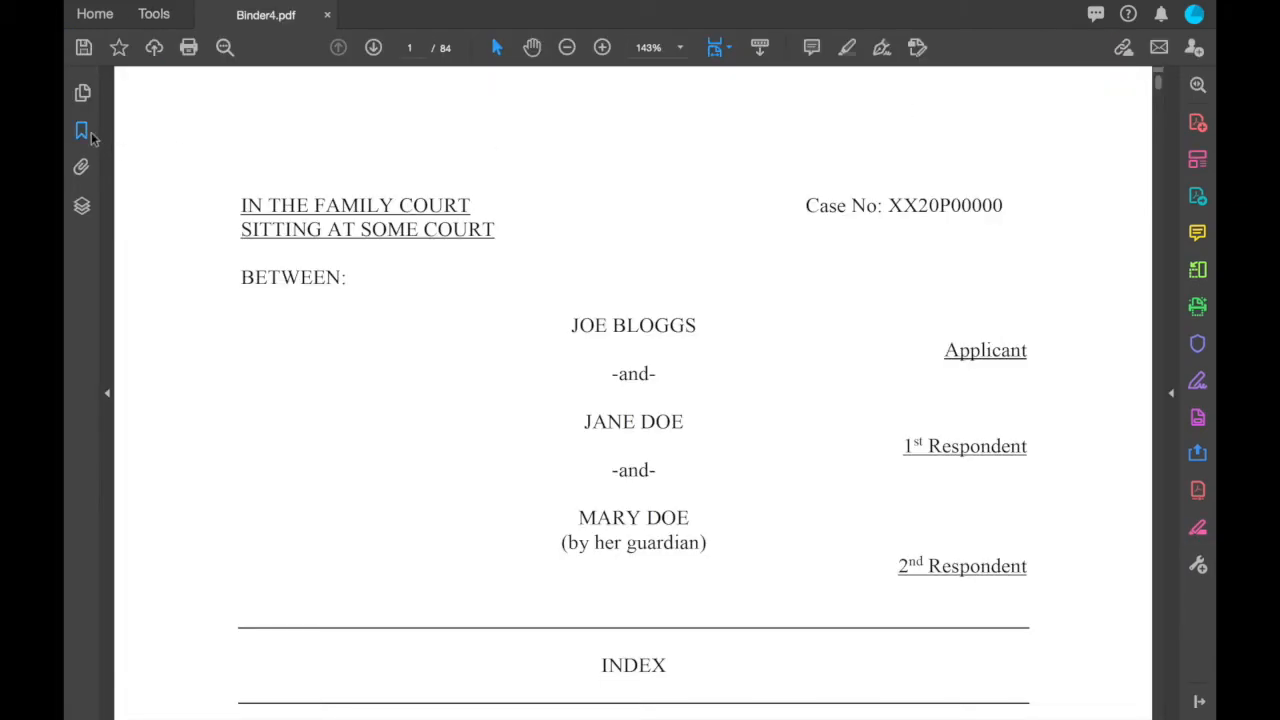
Step: Review the combined bundle's nested bookmarks and check the footer page number on the first statement in Section C
{"action": "left_click", "coordinate": [81, 130]}
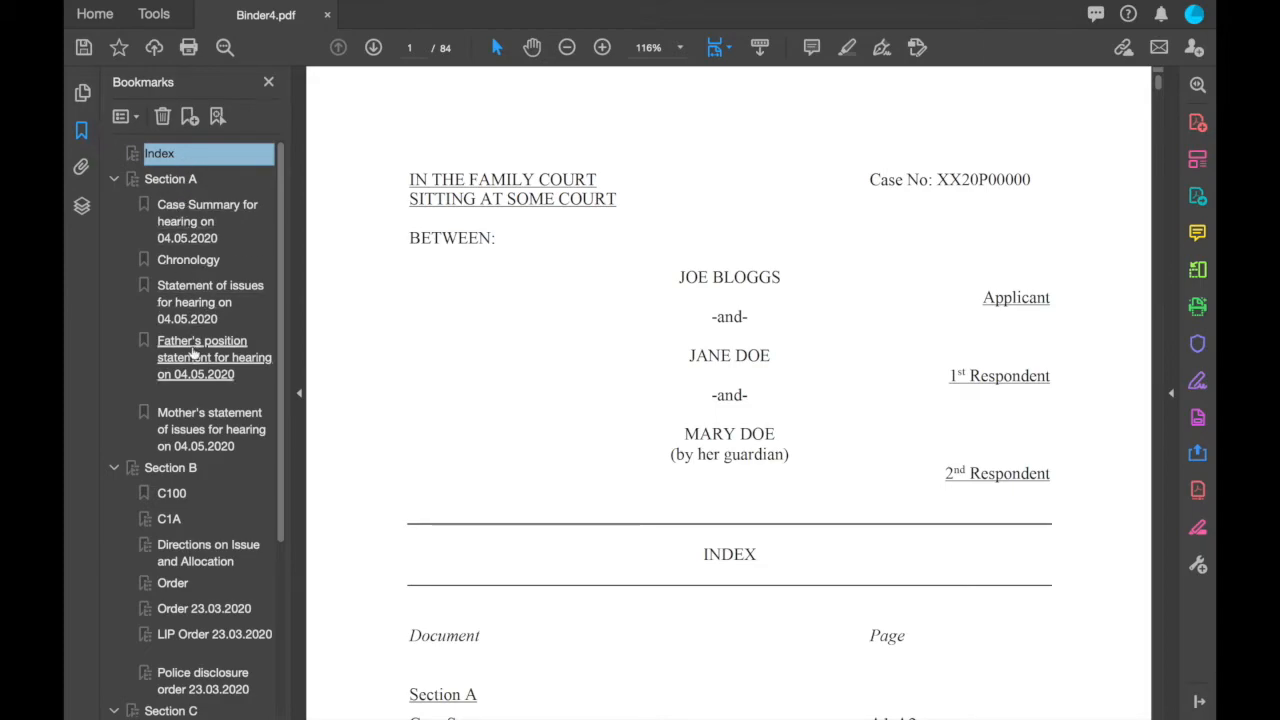
{"action": "scroll", "coordinate": [196, 415], "scroll_direction": "down", "scroll_amount": 5}
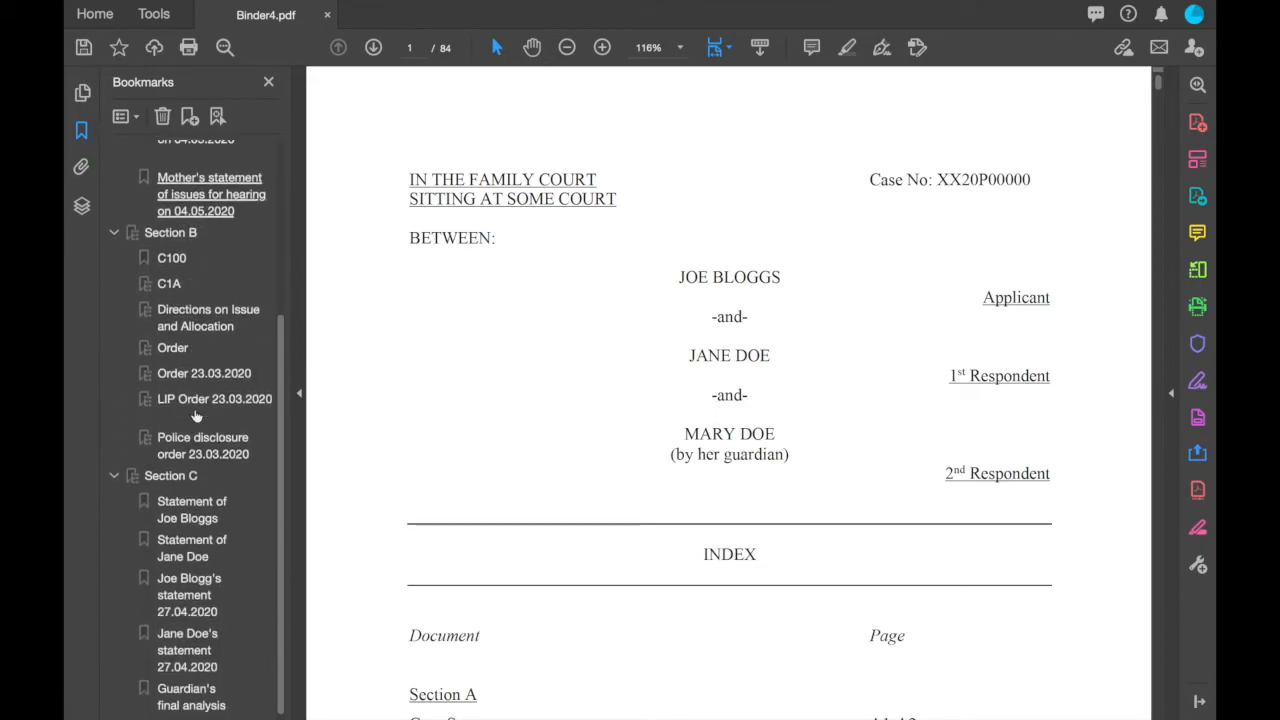
{"action": "left_click", "coordinate": [191, 510]}
{"action": "scroll", "coordinate": [527, 528], "scroll_direction": "down", "scroll_amount": 3}
{"action": "scroll", "coordinate": [527, 528], "scroll_direction": "down", "scroll_amount": 5}
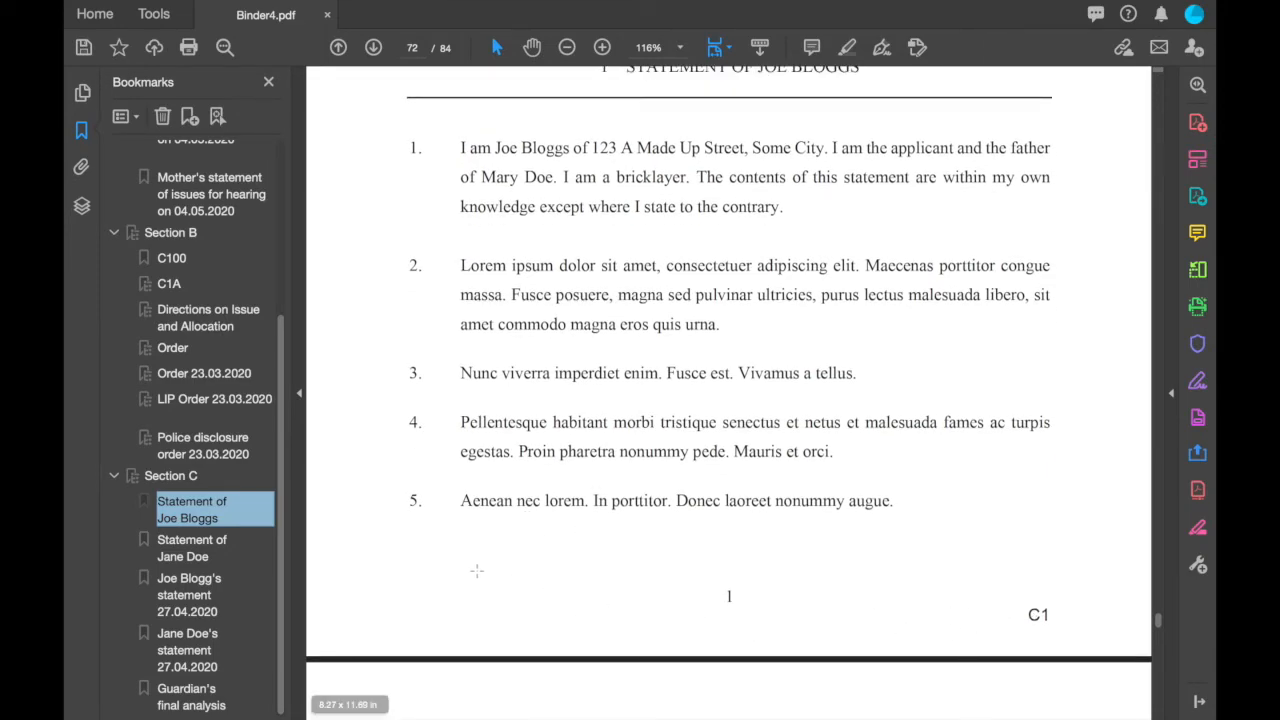
{"action": "scroll", "coordinate": [204, 360], "scroll_direction": "up", "scroll_amount": 1}
{"action": "scroll", "coordinate": [204, 352], "scroll_direction": "up", "scroll_amount": 5}
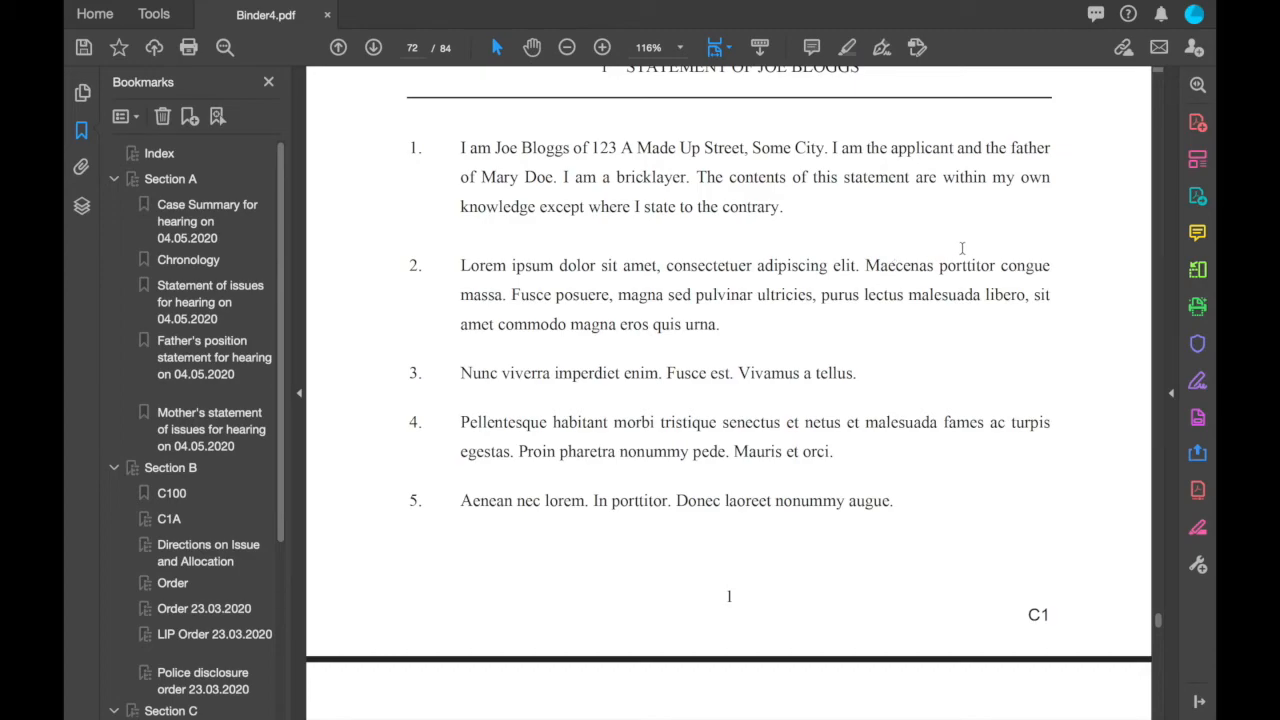
Step: Label pages 3-12 of the bundle as a new numbering section with the prefix A
{"action": "left_click", "coordinate": [1196, 272]}
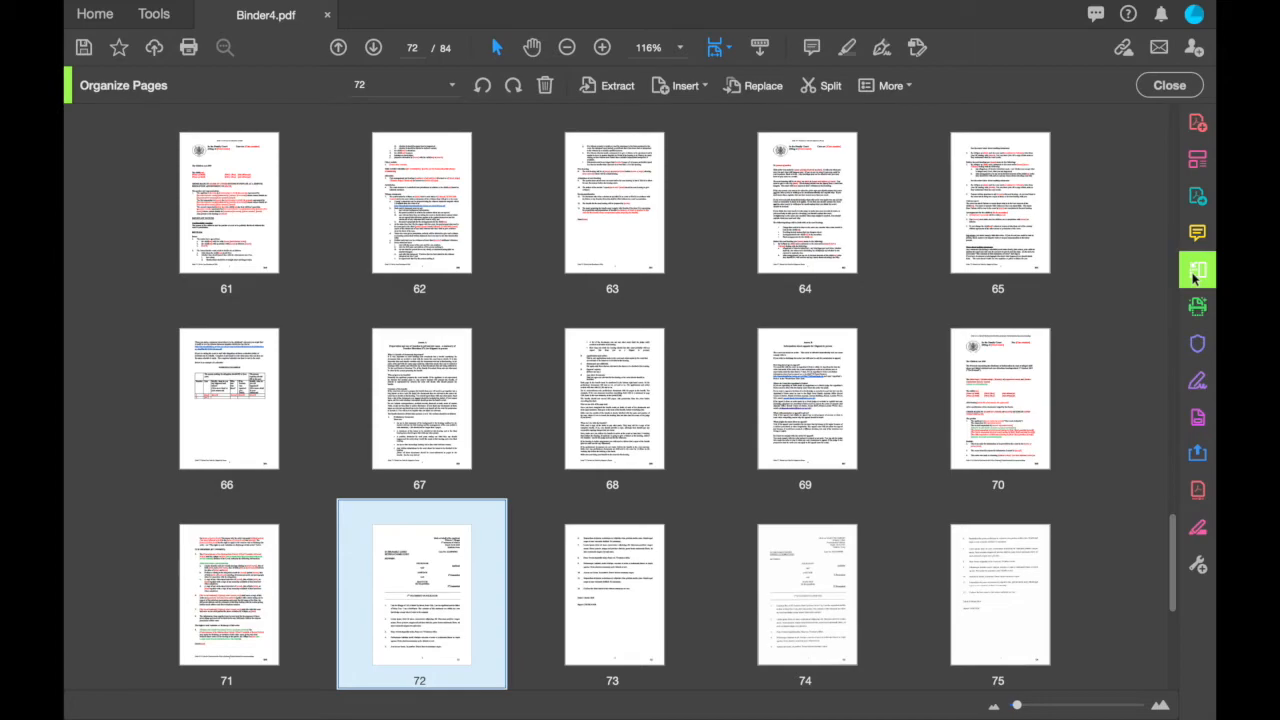
{"action": "scroll", "coordinate": [580, 329], "scroll_direction": "up", "scroll_amount": 15}
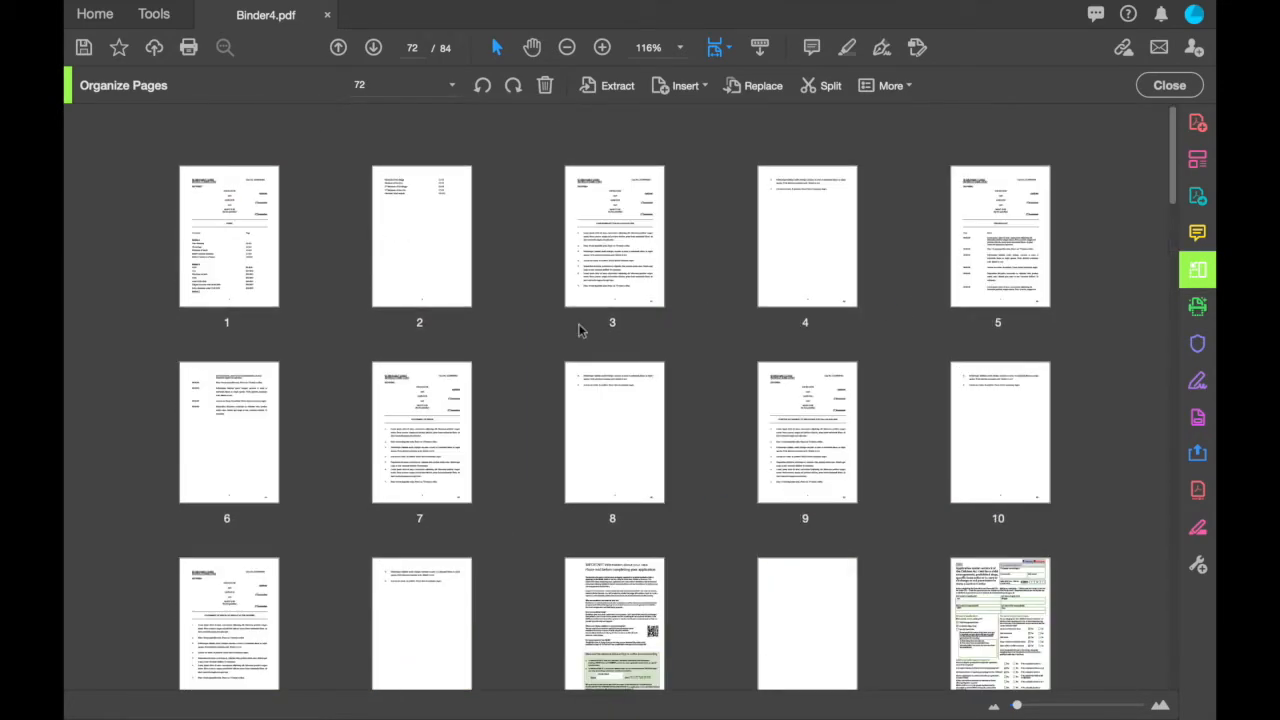
{"action": "mouse_move", "coordinate": [574, 294]}
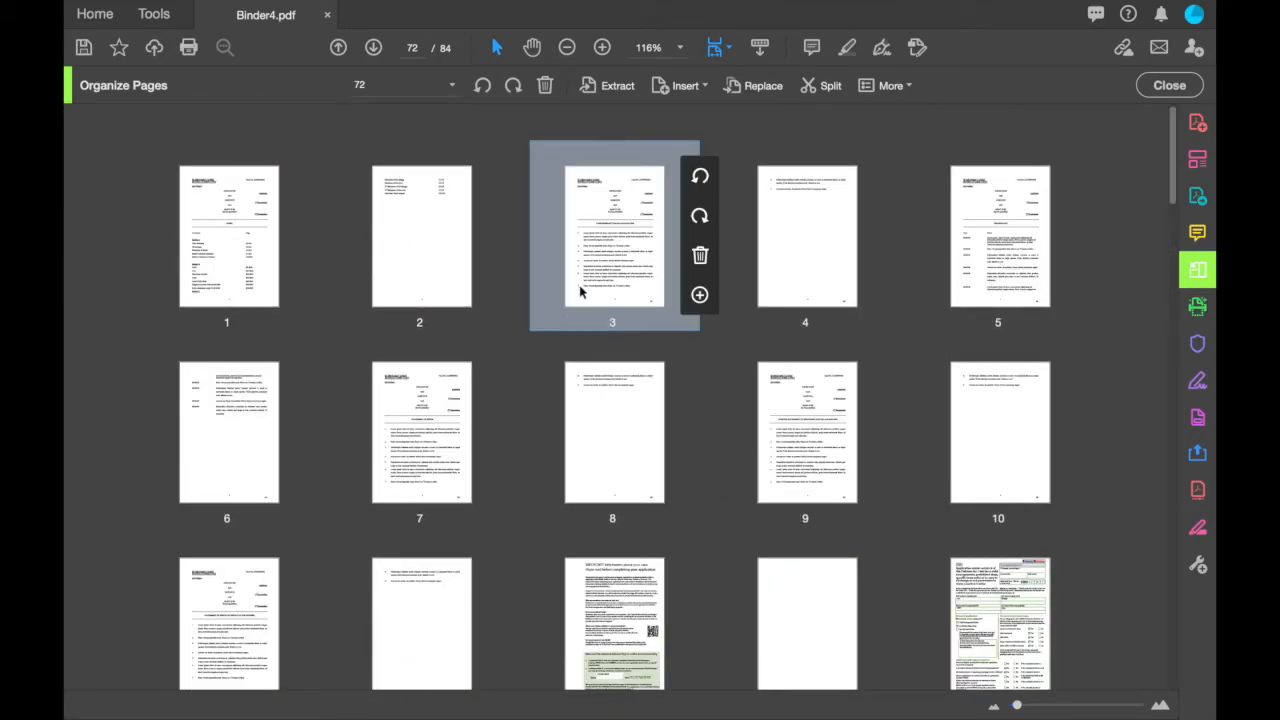
{"action": "left_click", "coordinate": [580, 291]}
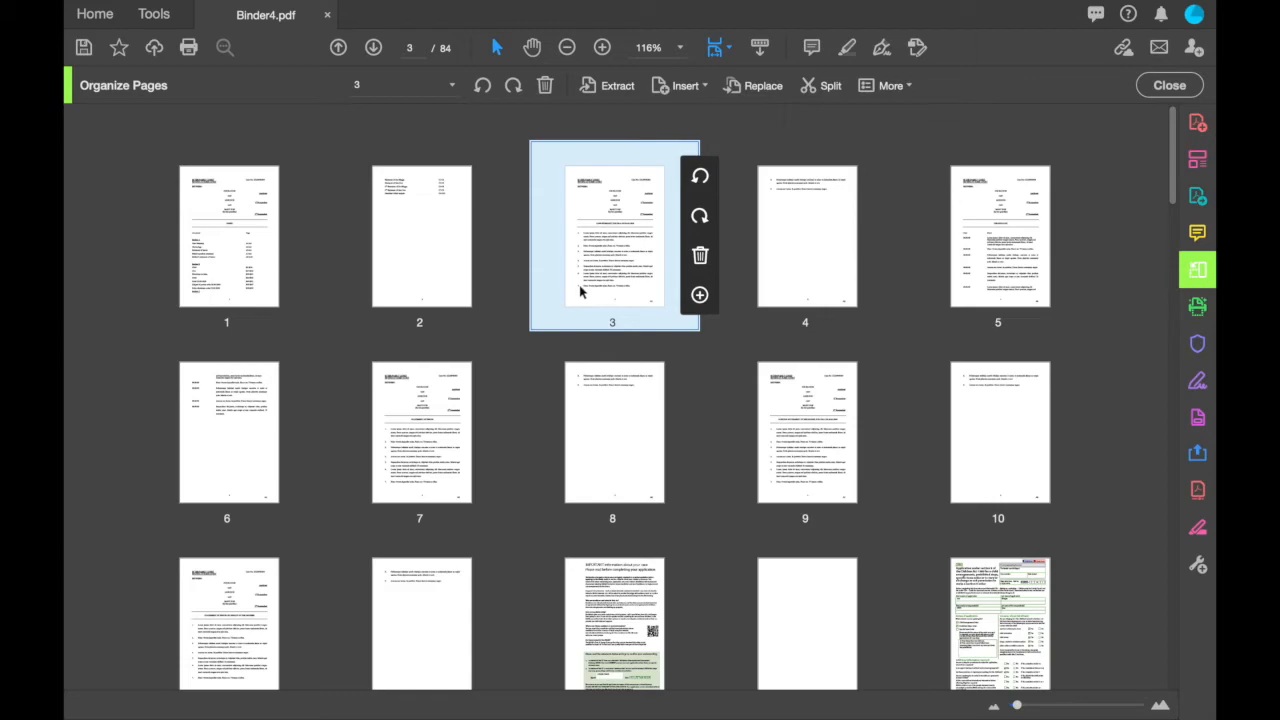
{"action": "left_click", "coordinate": [393, 609], "text": "shift"}
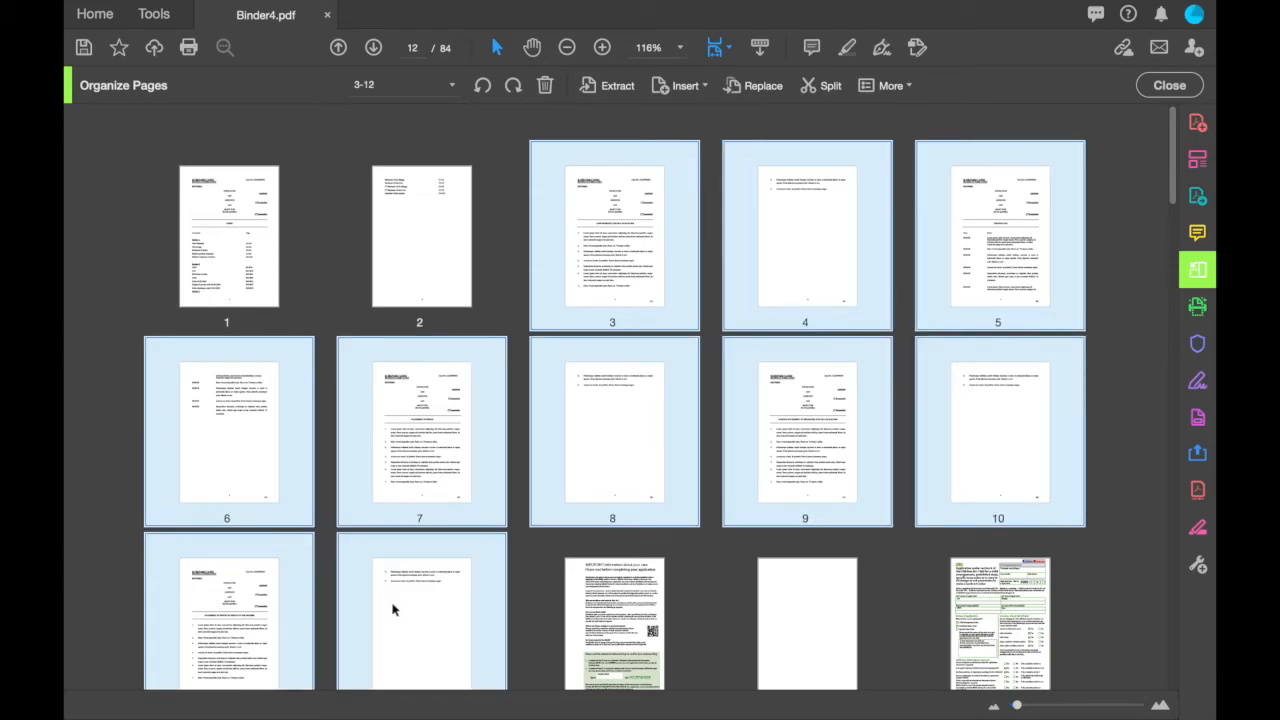
{"action": "left_click", "coordinate": [888, 88]}
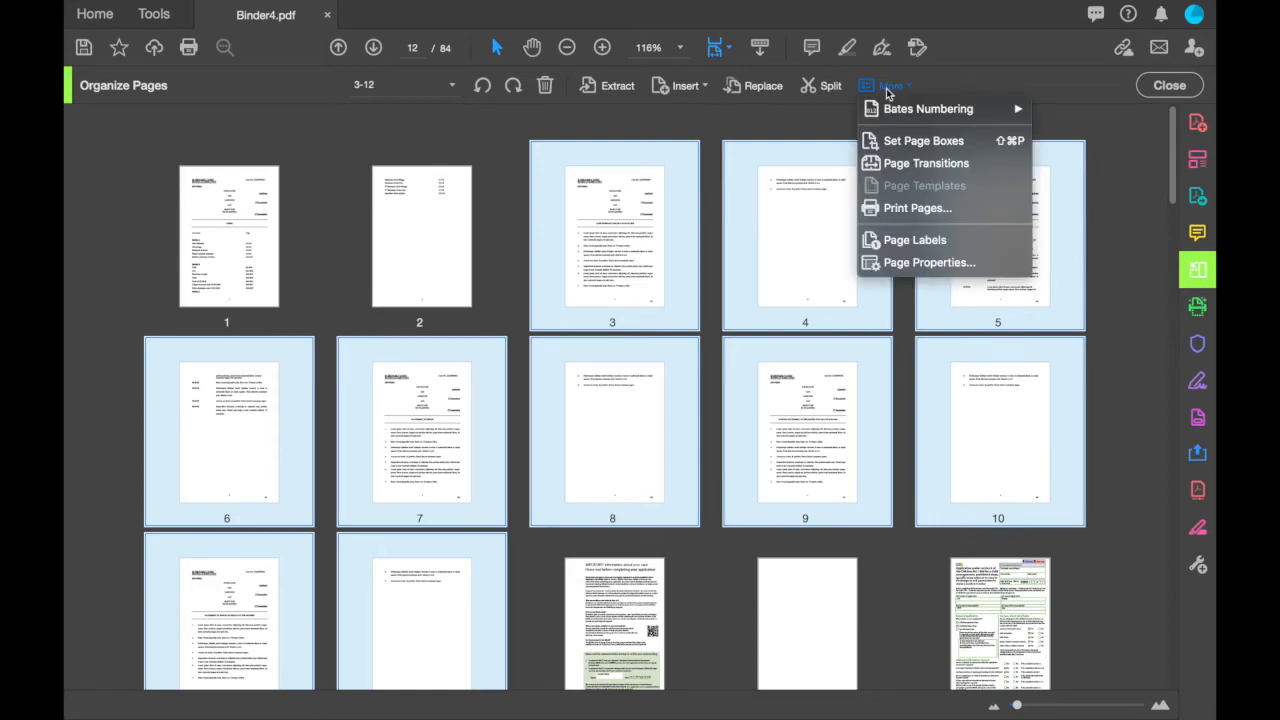
{"action": "left_click", "coordinate": [897, 241]}
{"action": "left_click", "coordinate": [545, 389]}
{"action": "type", "text": "A"}
{"action": "left_click", "coordinate": [798, 470]}
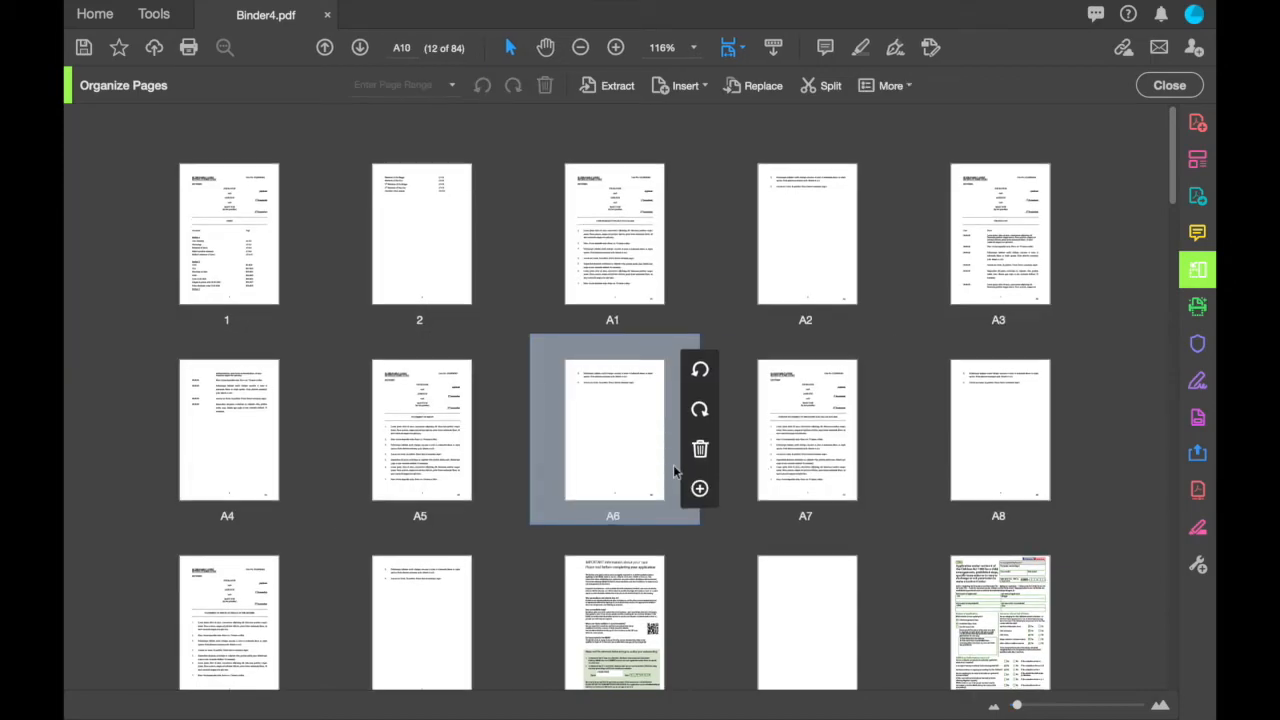
Step: Label the Section B pages, 3-61 in the current numbering, as a new section with the prefix B starting at 1
{"action": "scroll", "coordinate": [673, 465], "scroll_direction": "down", "scroll_amount": 3}
{"action": "left_click", "coordinate": [648, 475]}
{"action": "scroll", "coordinate": [648, 475], "scroll_direction": "down", "scroll_amount": 8}
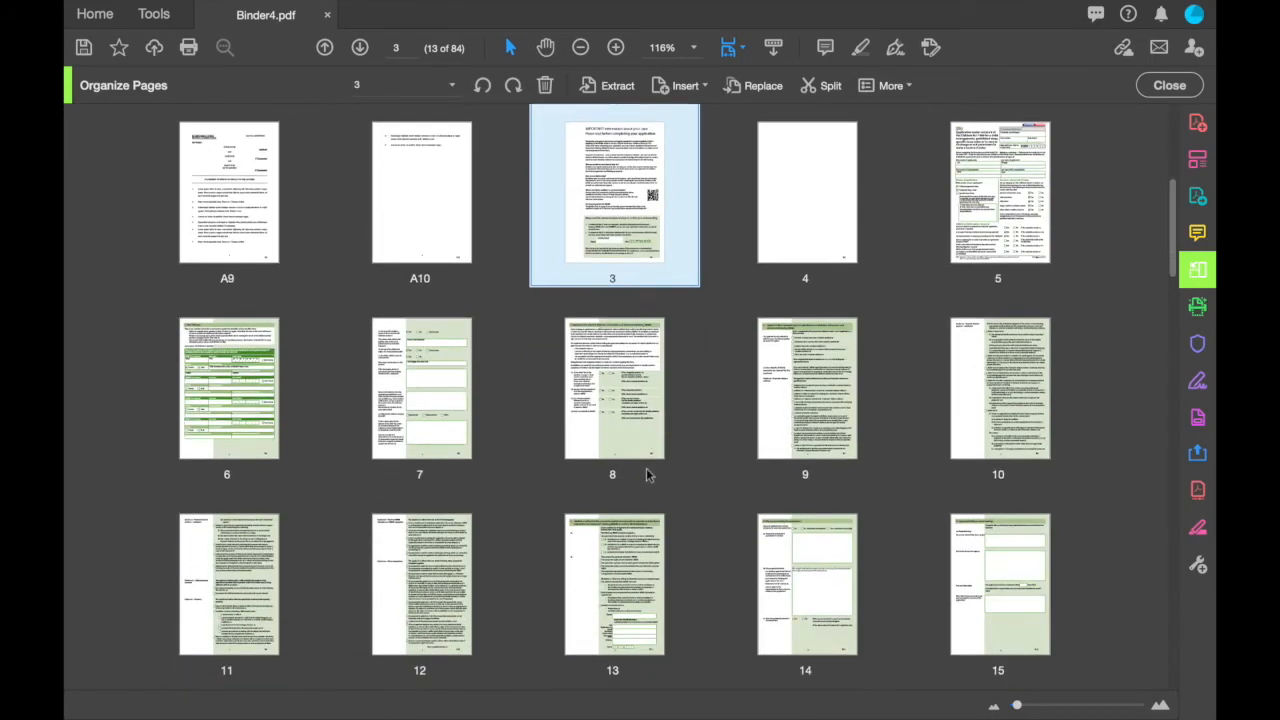
{"action": "scroll", "coordinate": [648, 475], "scroll_direction": "down", "scroll_amount": 8}
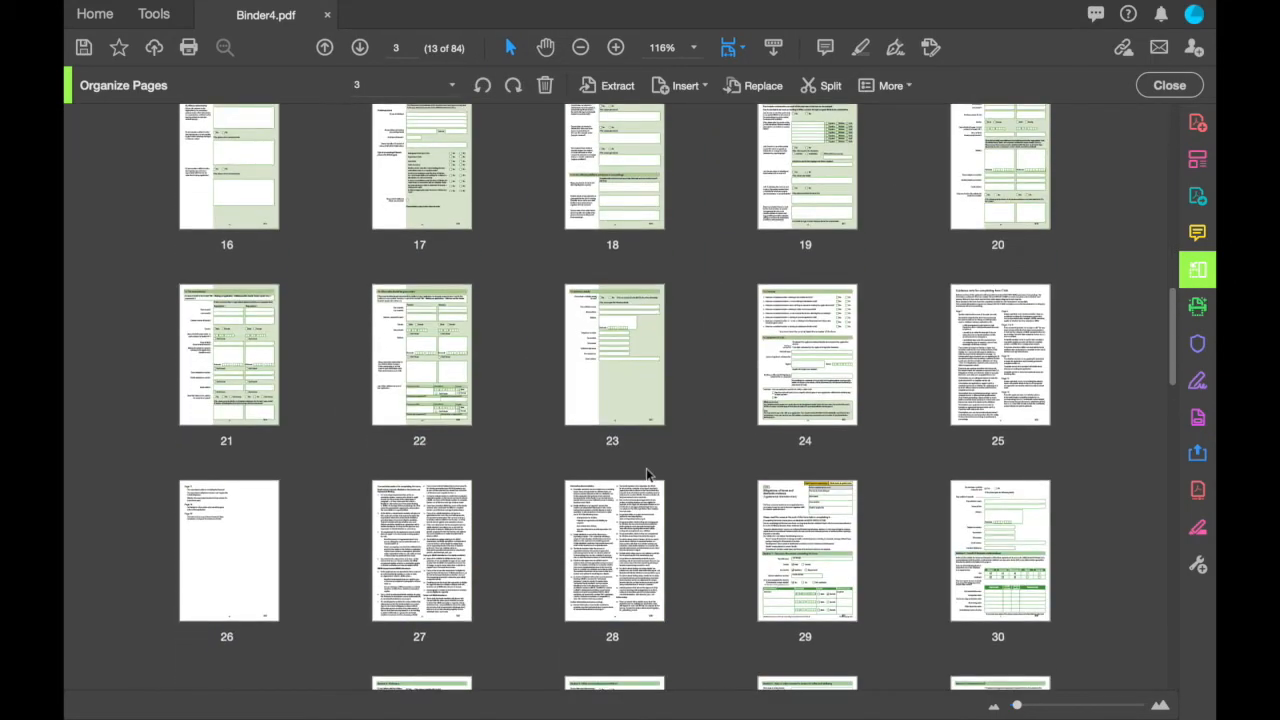
{"action": "scroll", "coordinate": [646, 476], "scroll_direction": "down", "scroll_amount": 8}
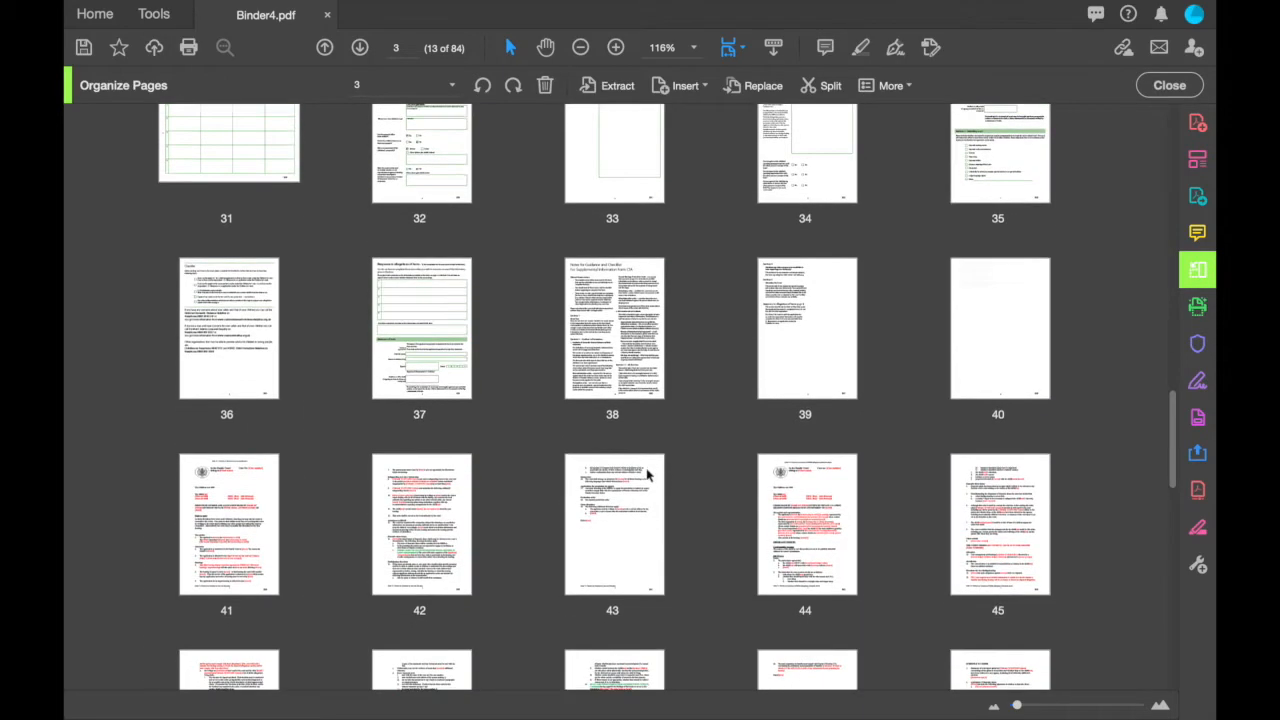
{"action": "scroll", "coordinate": [646, 476], "scroll_direction": "down", "scroll_amount": 8}
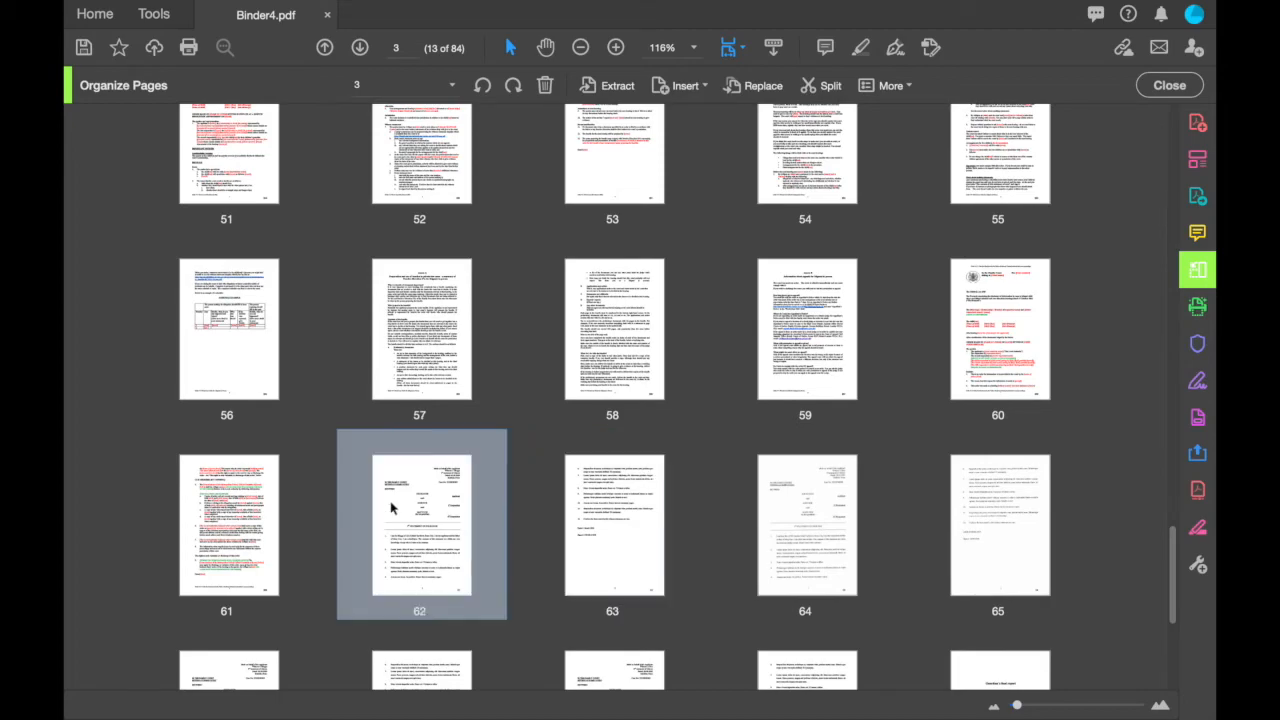
{"action": "left_click", "coordinate": [232, 525], "text": "shift"}
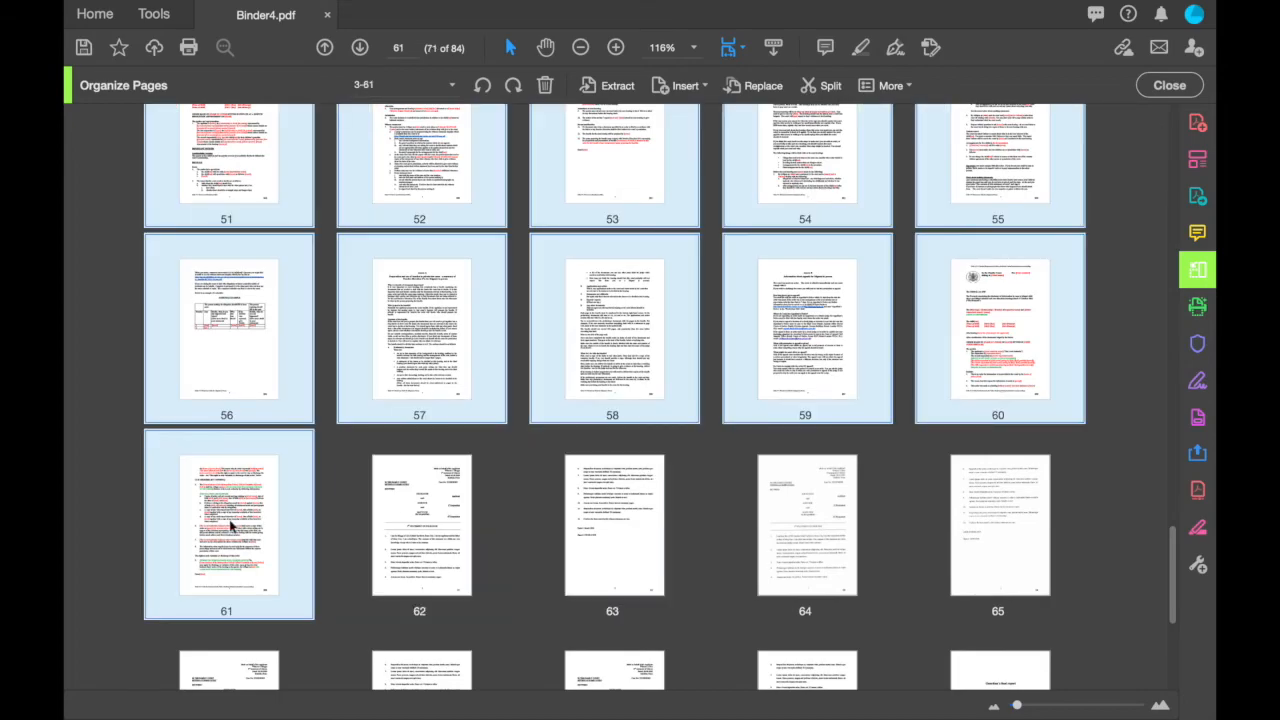
{"action": "left_click", "coordinate": [889, 86]}
{"action": "left_click", "coordinate": [905, 240]}
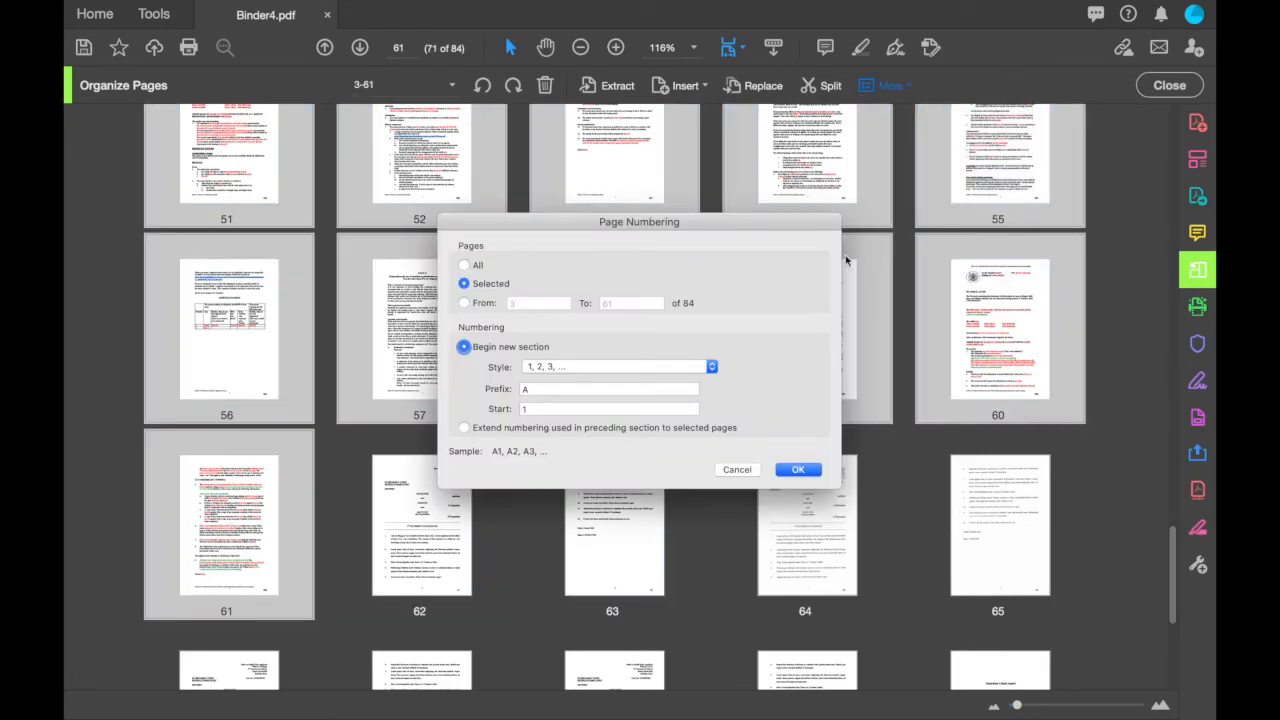
{"action": "left_click", "coordinate": [550, 388]}
{"action": "type", "text": "AB"}
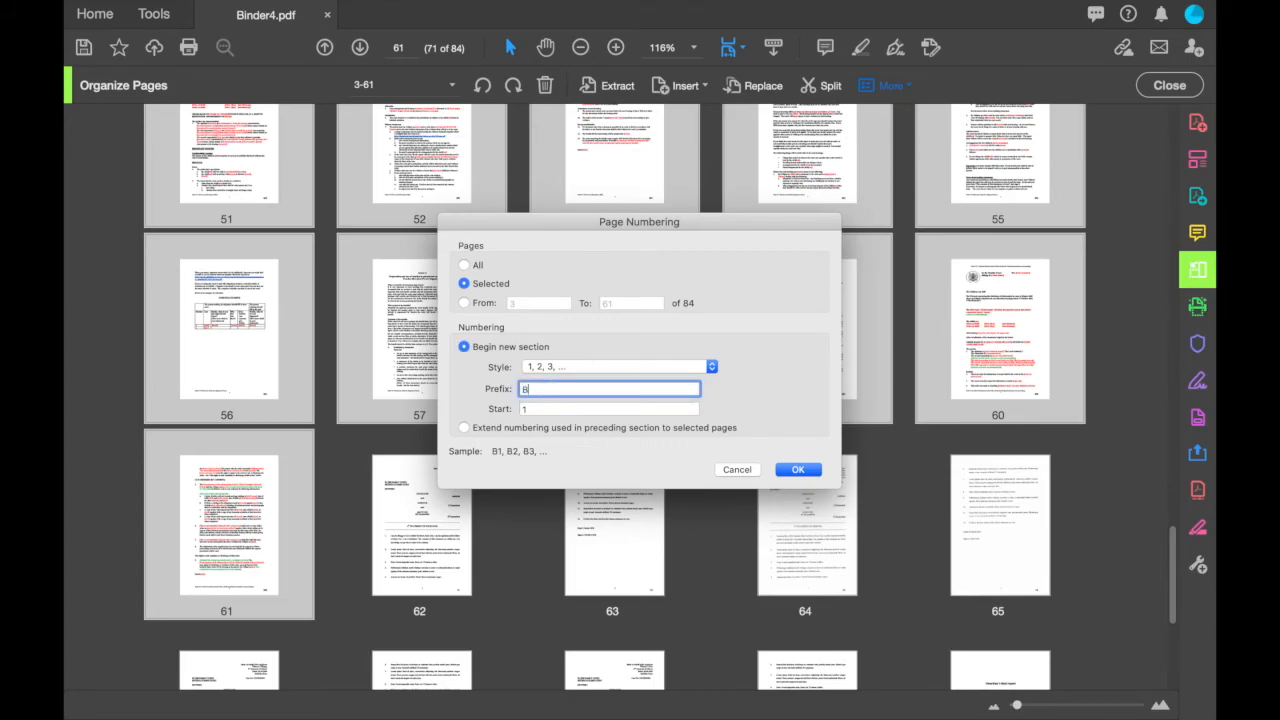
{"action": "key", "text": "Return"}
Step: Label the Section C pages, 3-15 in the current numbering, as a new section with the prefix C starting at 1, and finish organizing pages
{"action": "left_click", "coordinate": [440, 505]}
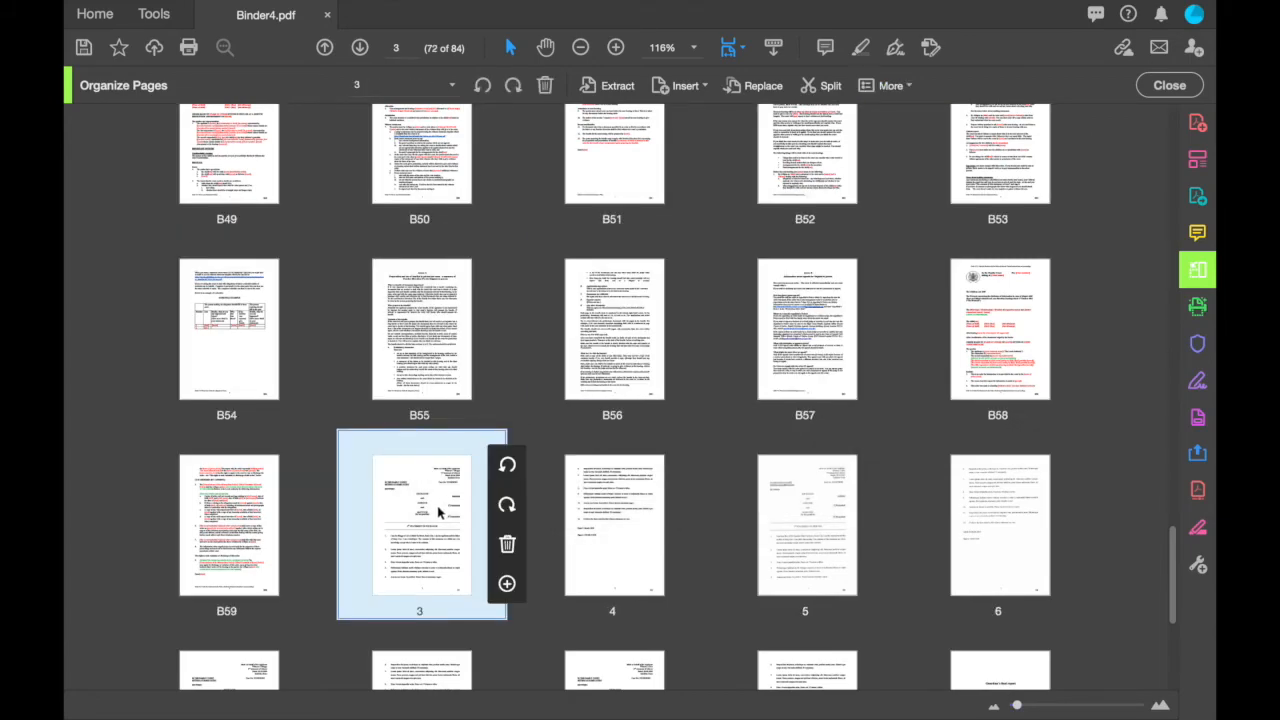
{"action": "scroll", "coordinate": [440, 510], "scroll_direction": "down", "scroll_amount": 5}
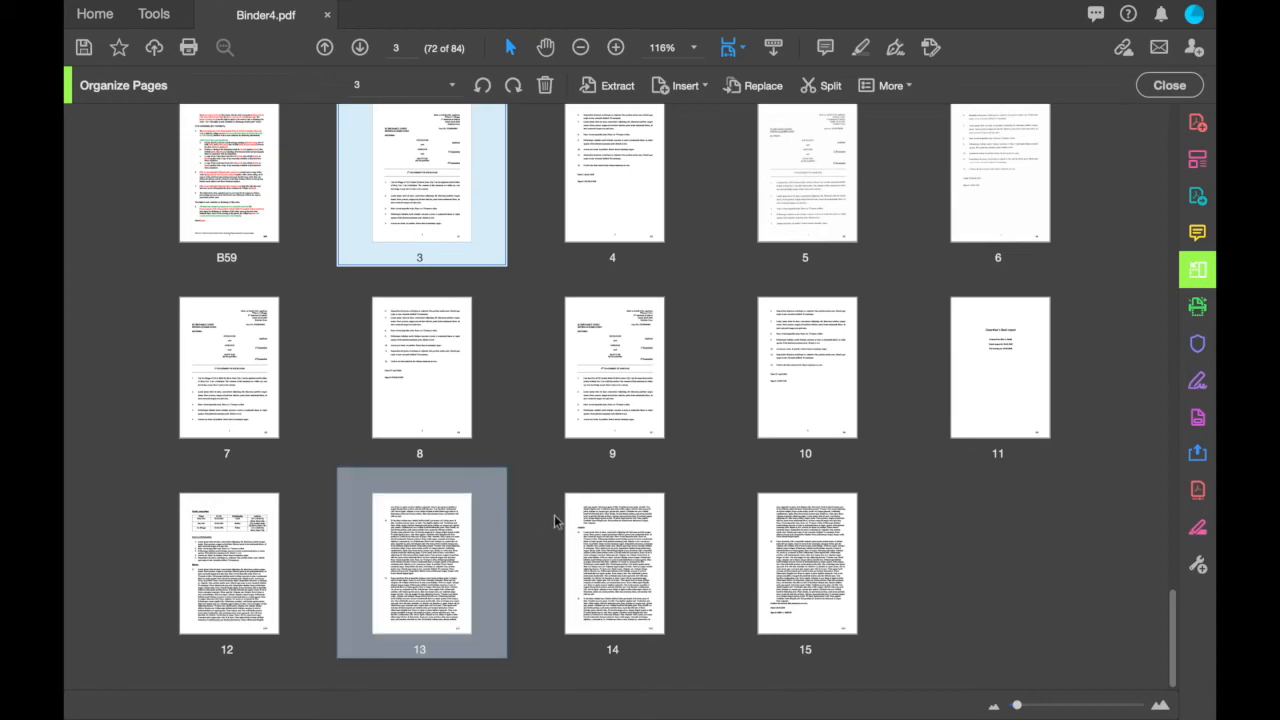
{"action": "left_click", "coordinate": [797, 583], "text": "shift"}
{"action": "left_click", "coordinate": [886, 88]}
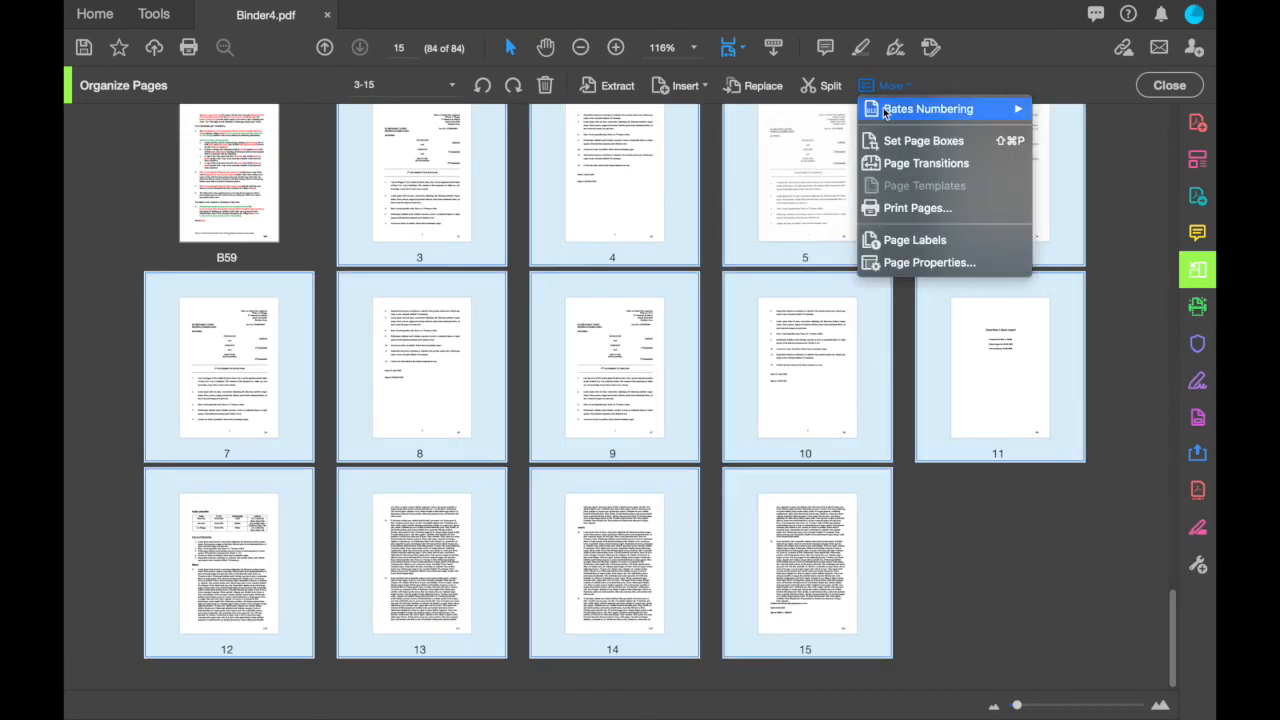
{"action": "left_click", "coordinate": [887, 246]}
{"action": "double_click", "coordinate": [572, 388]}
{"action": "type", "text": "C"}
{"action": "left_click", "coordinate": [795, 470]}
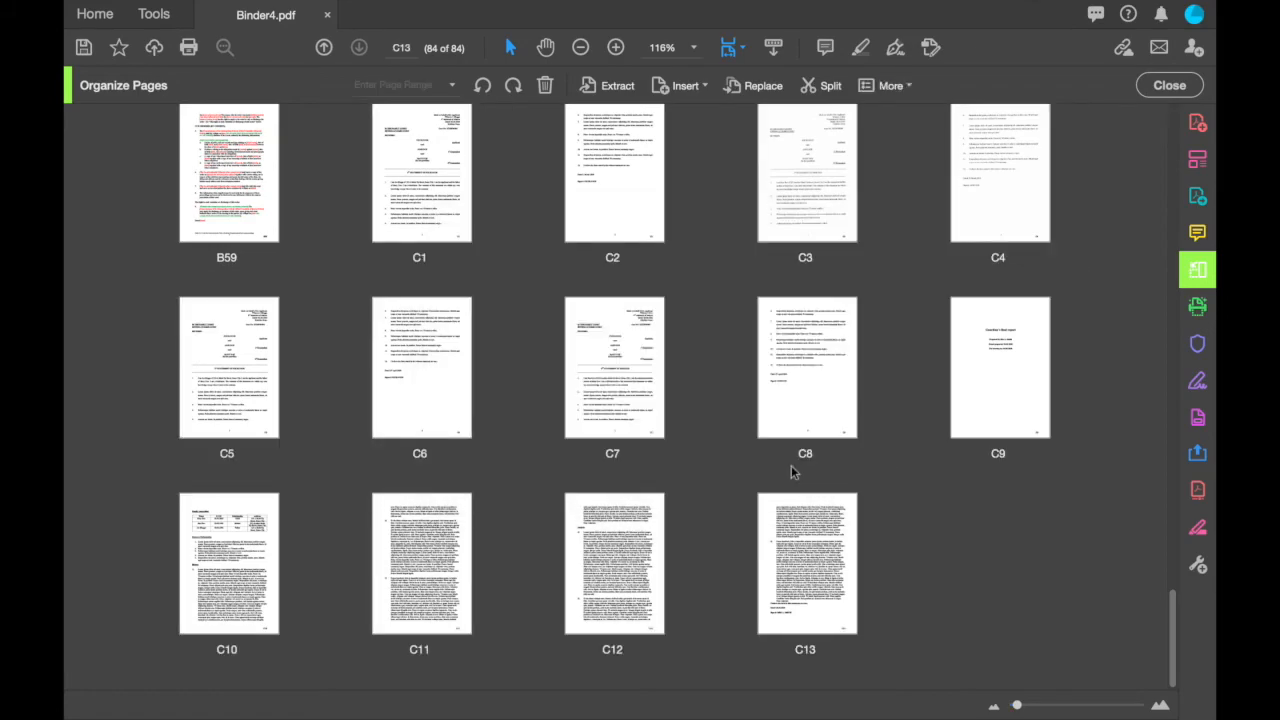
{"action": "left_click", "coordinate": [1168, 86]}
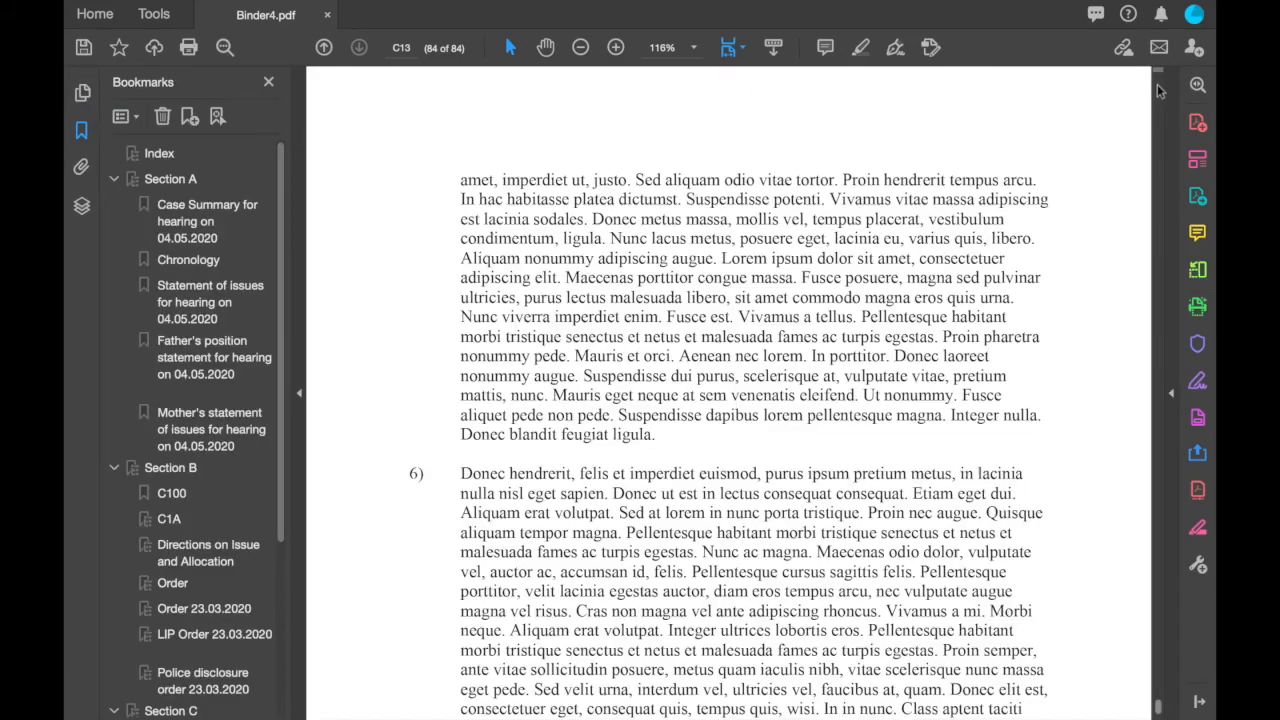
Step: Go to the Directions on Issue and Allocation bookmark in Section B and compare its electronic page label with the printed footer number
{"action": "left_click", "coordinate": [208, 552]}
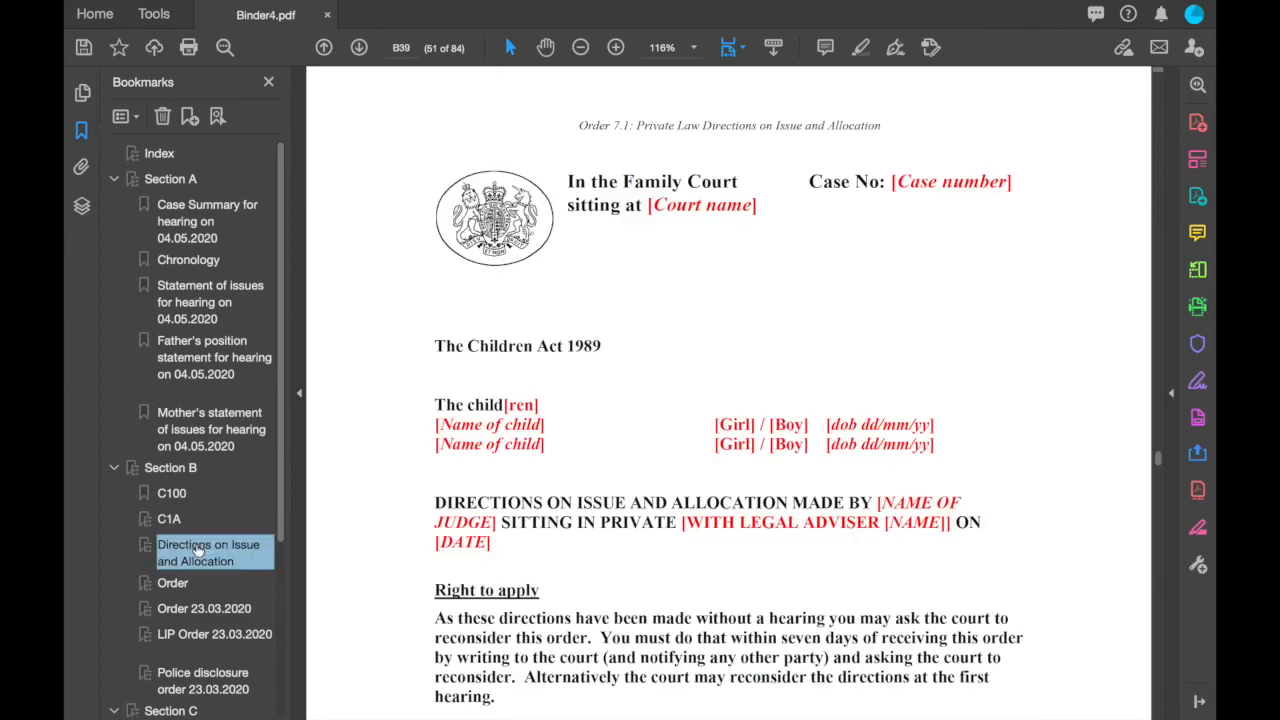
{"action": "scroll", "coordinate": [464, 483], "scroll_direction": "down", "scroll_amount": 5}
{"action": "scroll", "coordinate": [464, 483], "scroll_direction": "down", "scroll_amount": 5}
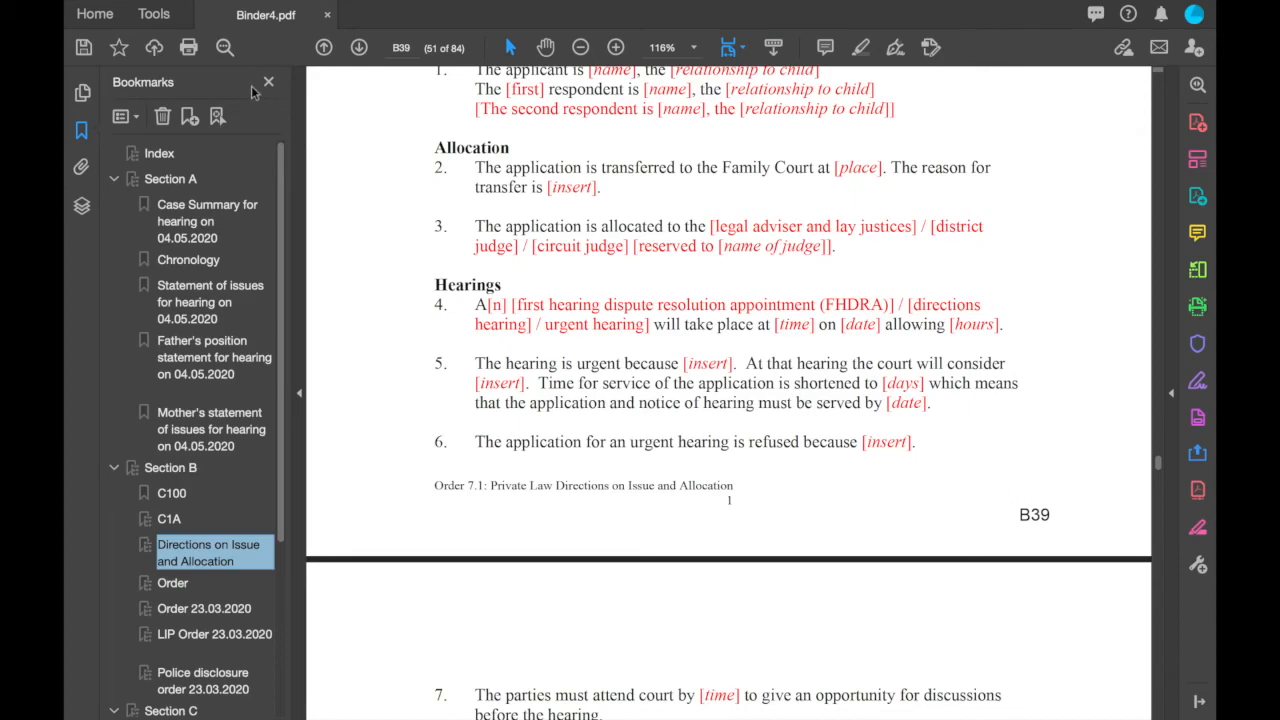
Step: Save the combined bundle as Court Bundle.pdf in the recent folder "Solicitors - update bundle - individual docs rebuild"
{"action": "left_click", "coordinate": [215, 8]}
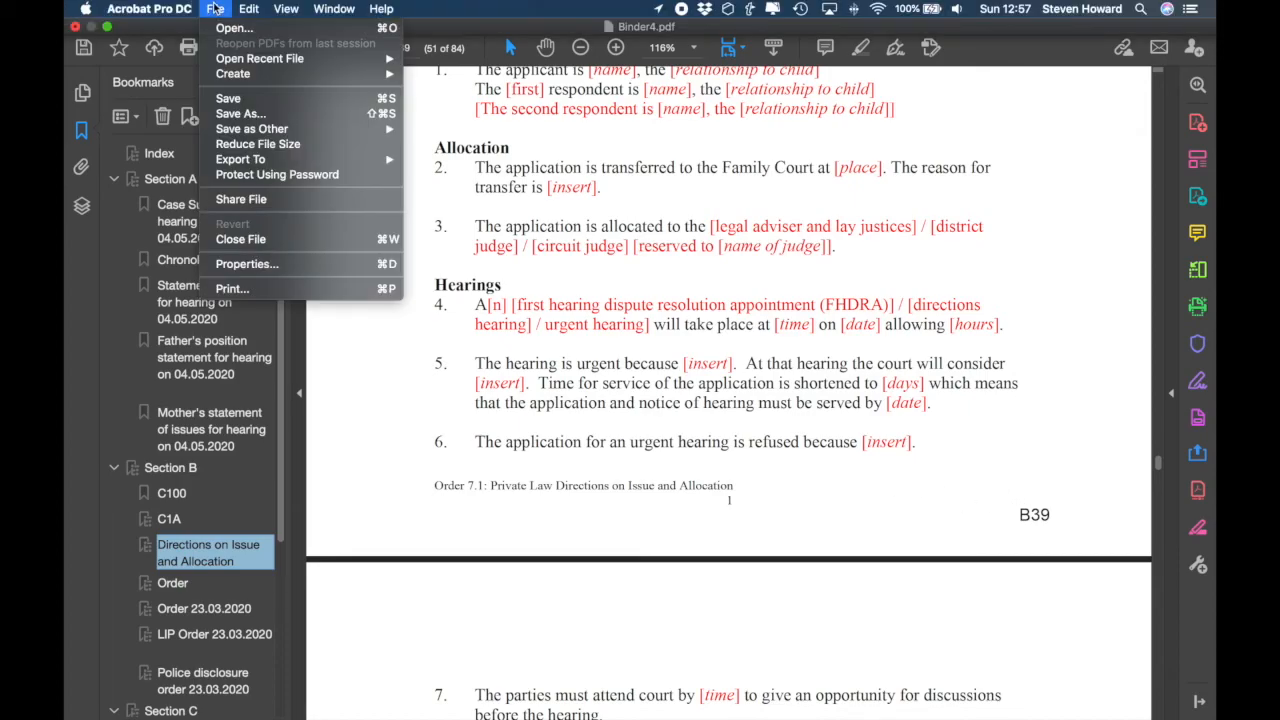
{"action": "left_click", "coordinate": [242, 113]}
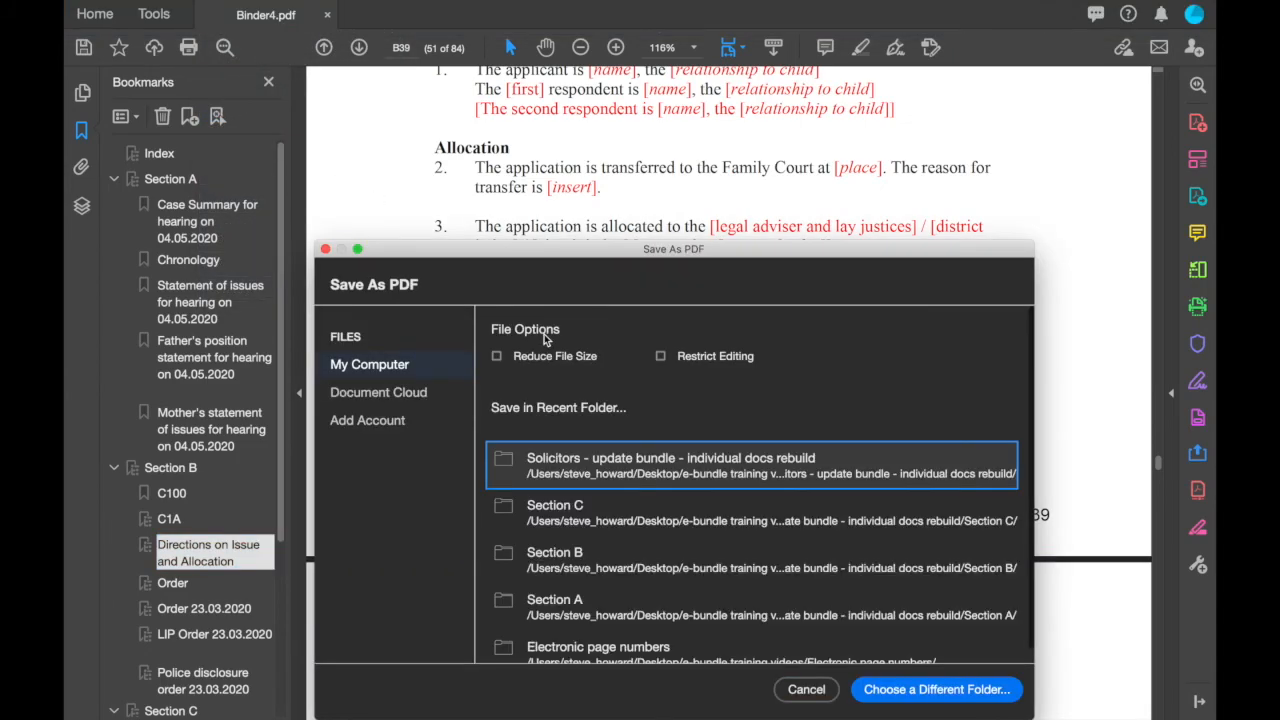
{"action": "left_click", "coordinate": [585, 467]}
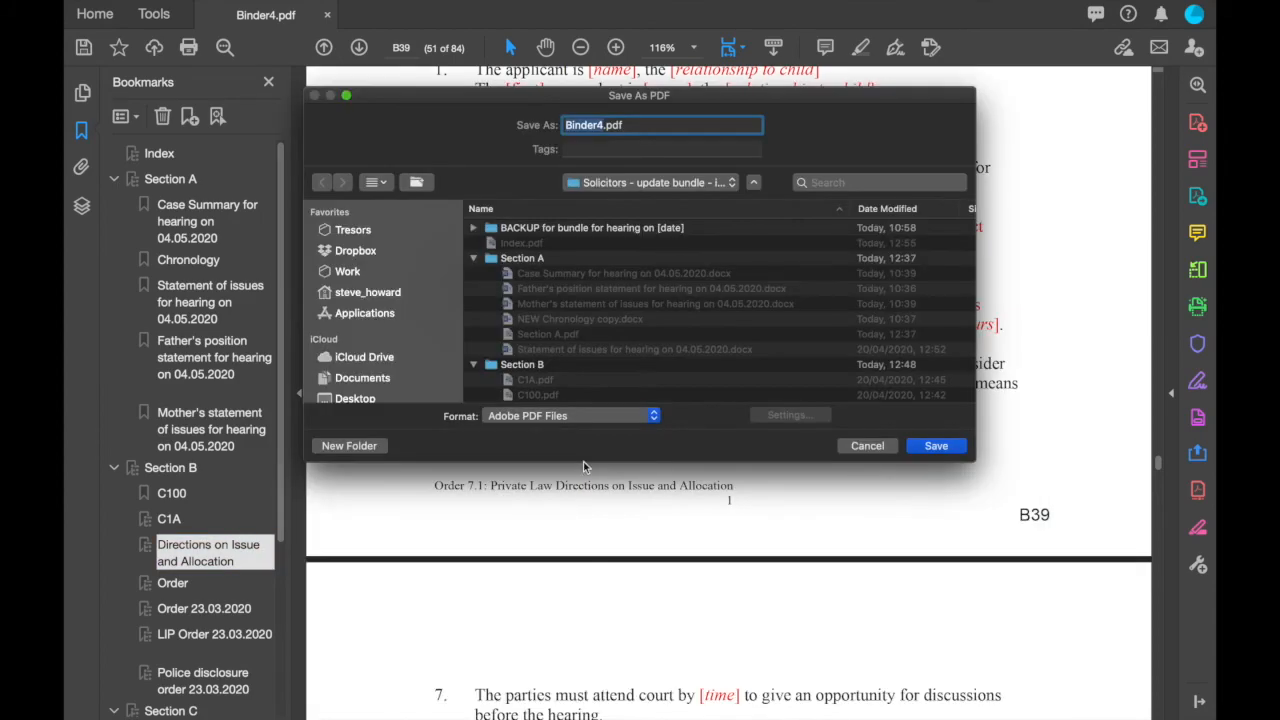
{"action": "type", "text": "Court Bundle.pdf"}
{"action": "key", "text": "Return"}
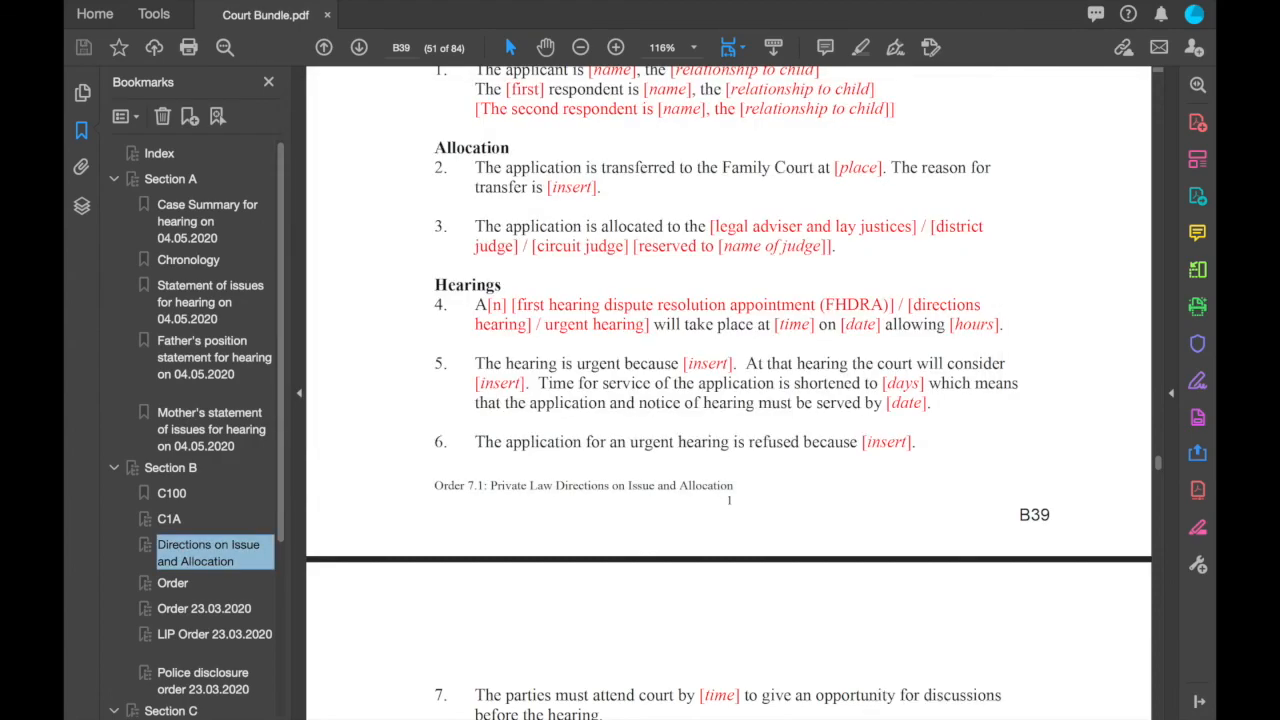